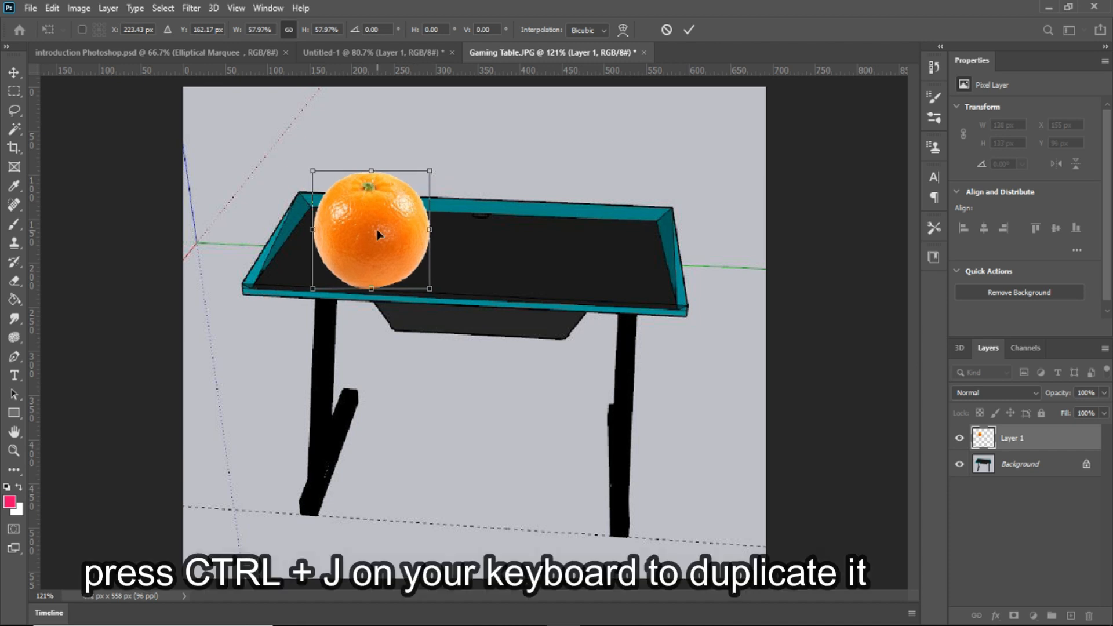
Step: Apply the orange's resize, then duplicate its layer twice and place the copies in a row on the table
click(683, 33)
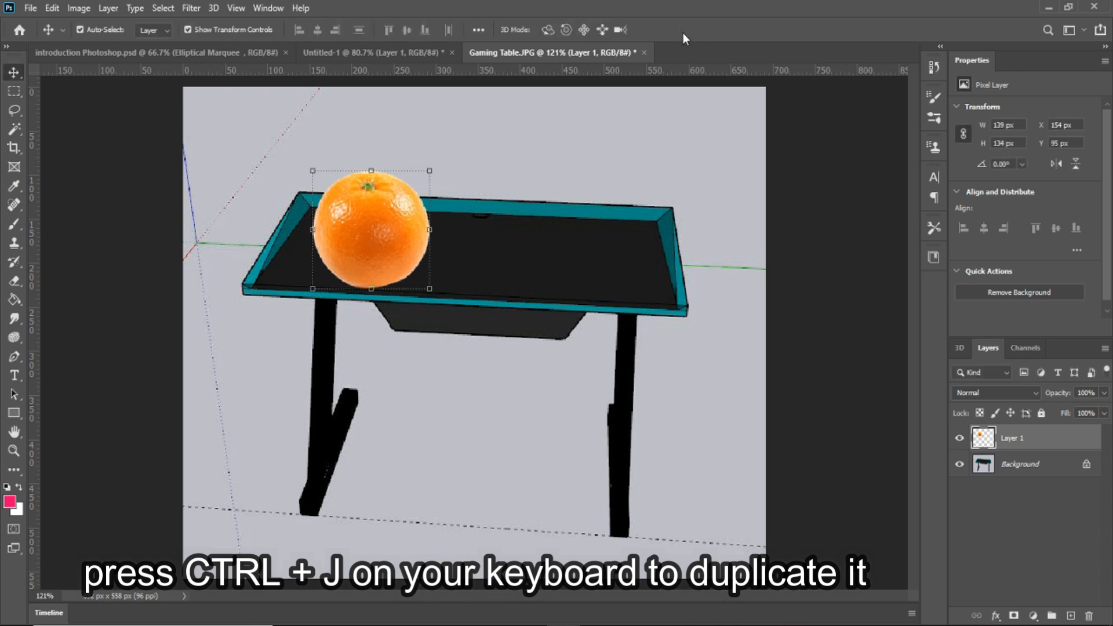
key(ctrl+j)
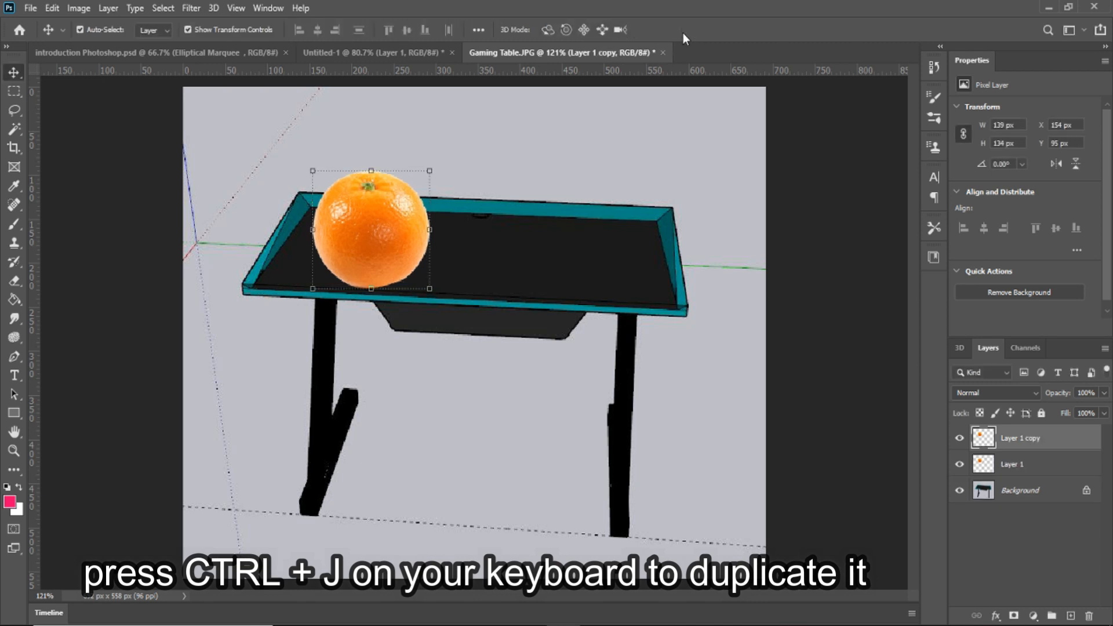
drag(360, 244, 487, 249)
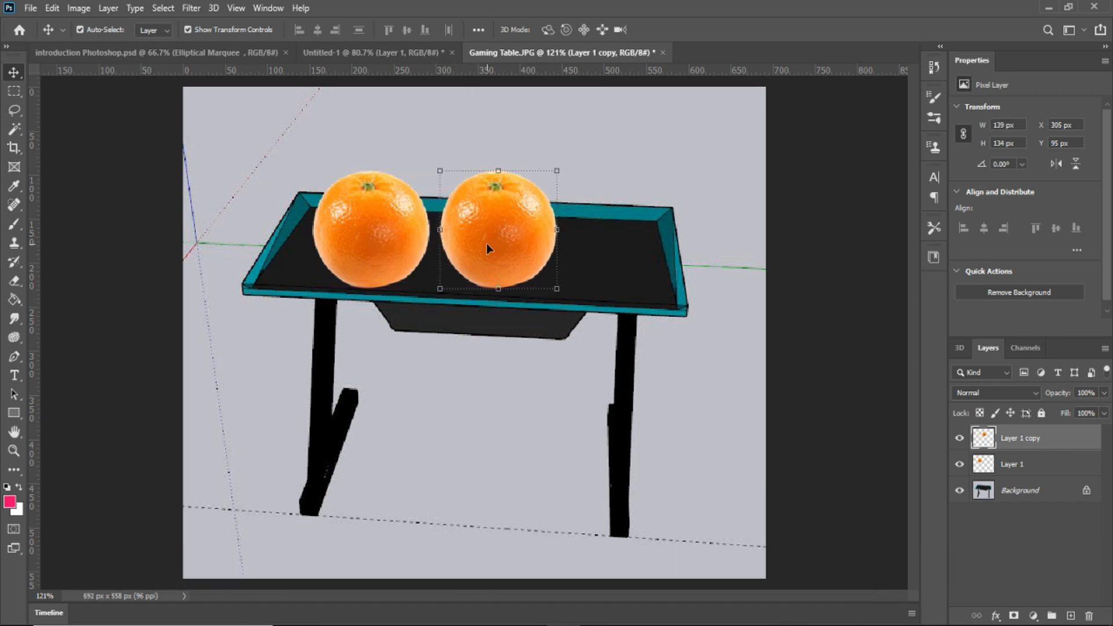
key(ctrl+j)
drag(488, 246, 614, 246)
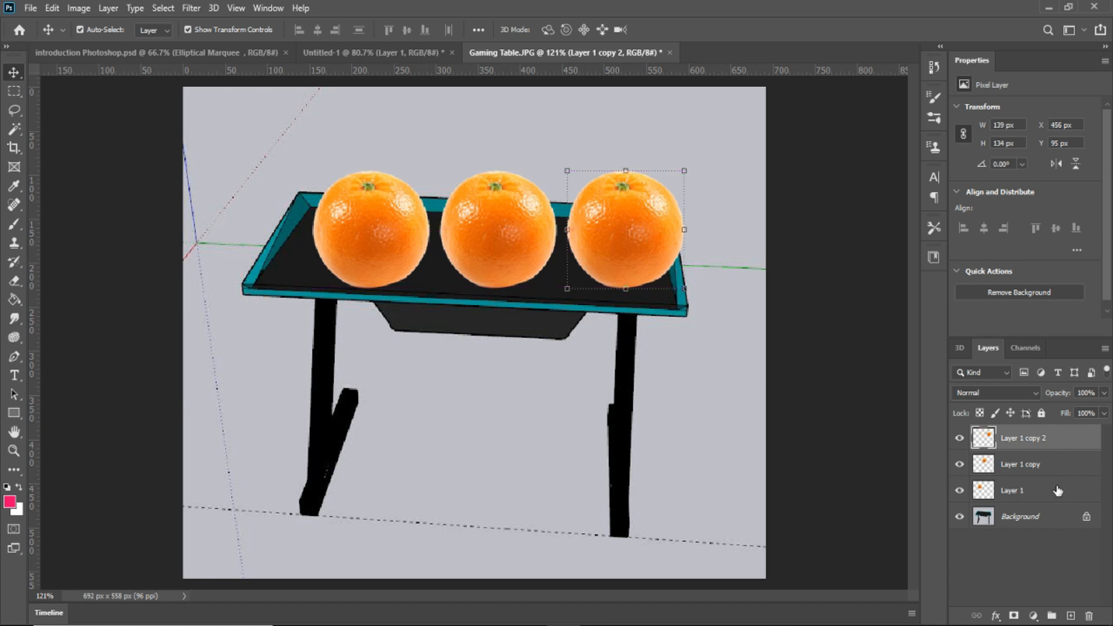
Step: Select all three orange layers together and shift the row of oranges slightly left on the table
click(1038, 495)
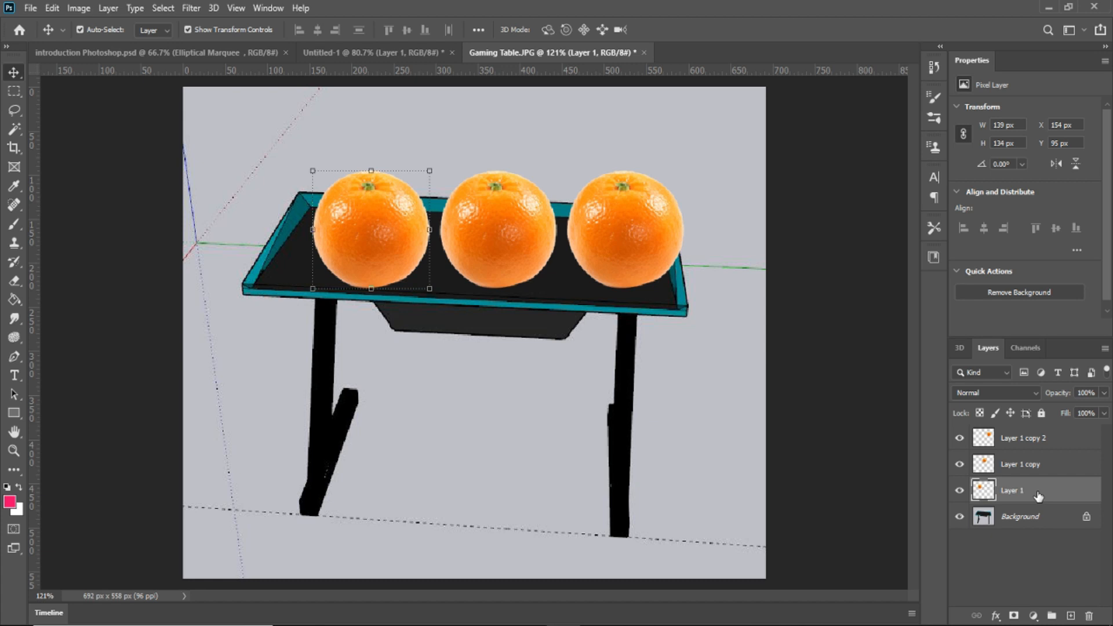
key(ctrl)
ctrl+click(1025, 464)
ctrl+click(1029, 436)
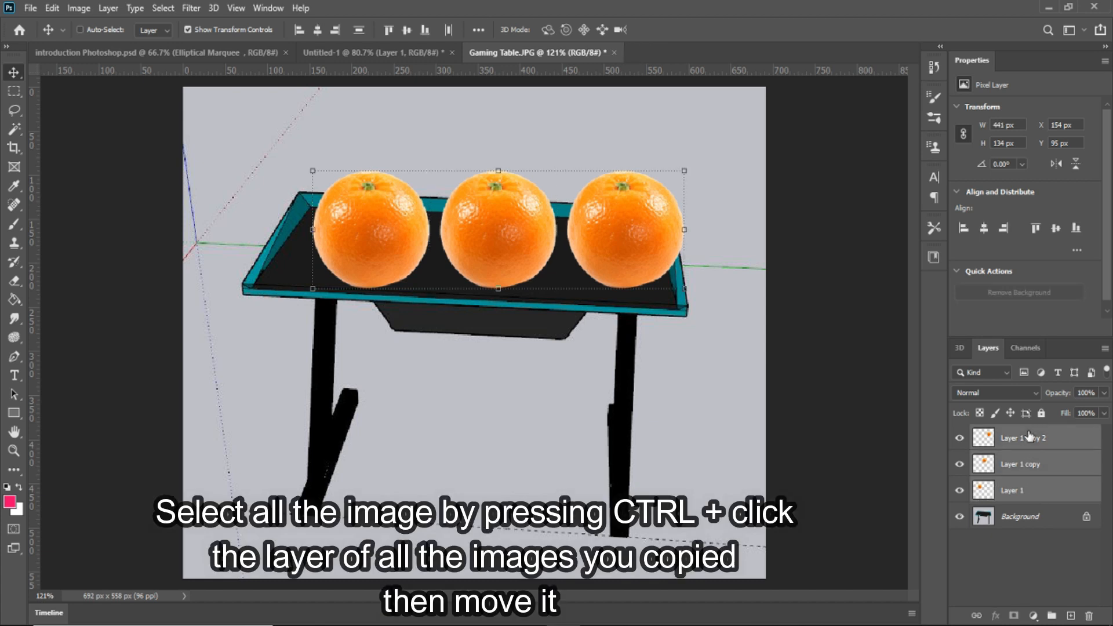
mouse_move(510, 229)
mouse_down()
mouse_move(430, 235)
mouse_move(331, 193)
mouse_move(554, 348)
mouse_move(384, 197)
mouse_move(360, 384)
mouse_move(377, 234)
mouse_move(417, 143)
mouse_move(521, 158)
mouse_move(510, 220)
mouse_move(495, 232)
mouse_up()
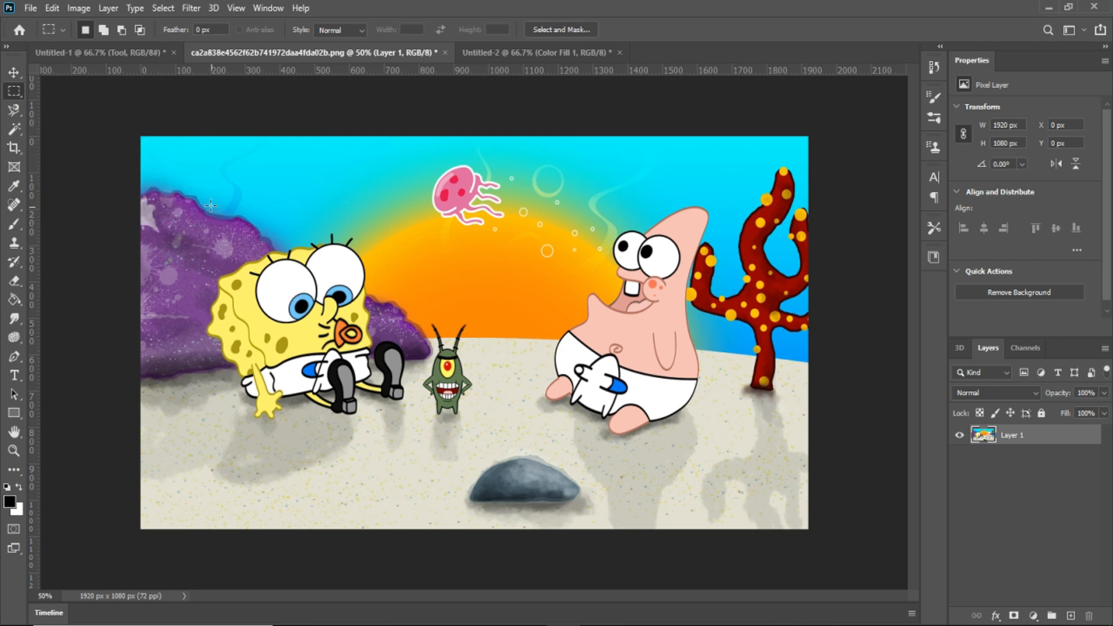
Step: Cut a rectangular area of about 1456 by 654 px around the cartoon characters and paste it into the Untitled-2 document
drag(205, 205, 708, 442)
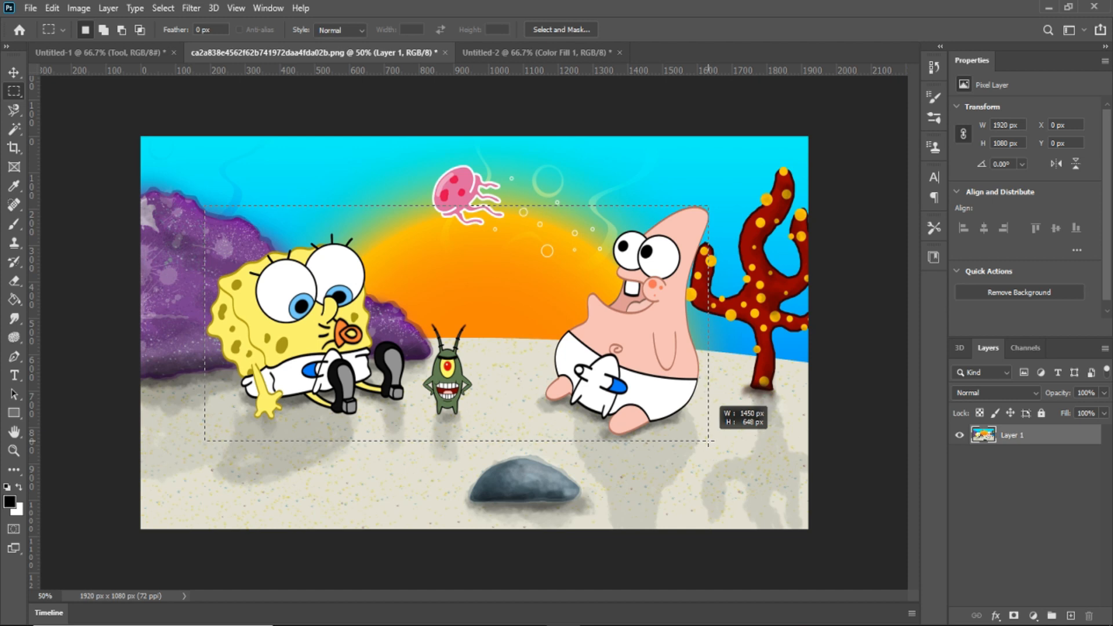
drag(708, 442, 713, 444)
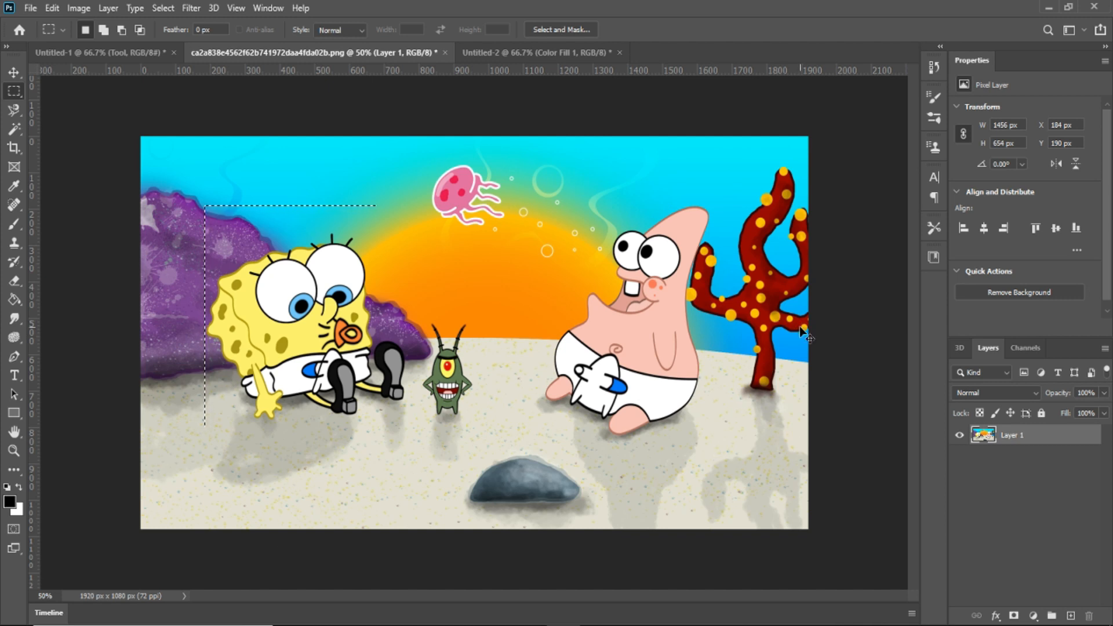
key(ctrl+x)
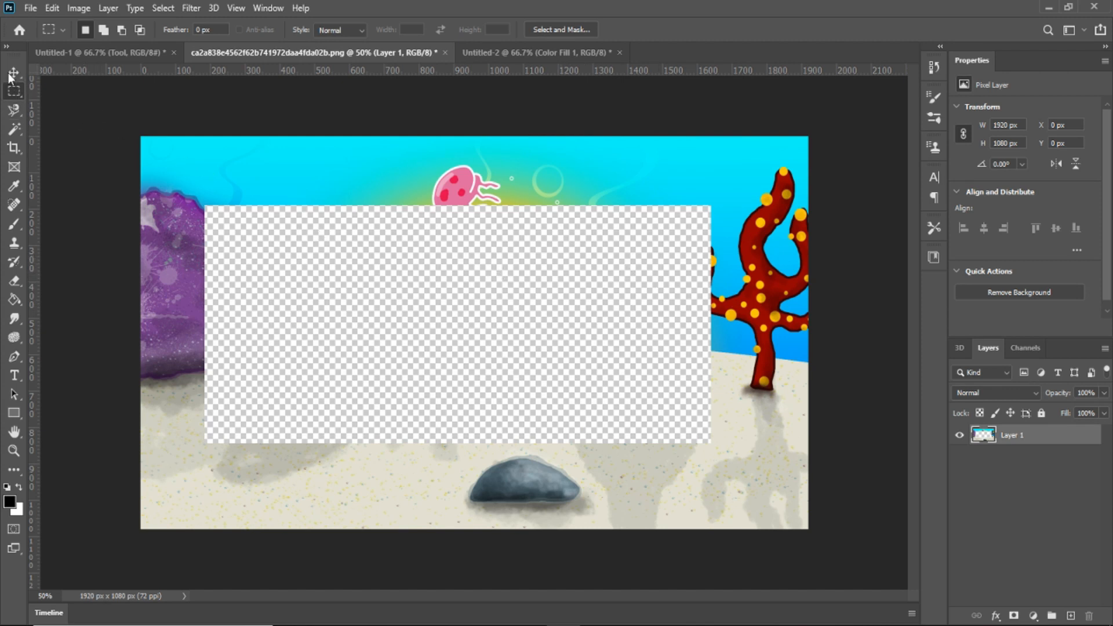
click(551, 51)
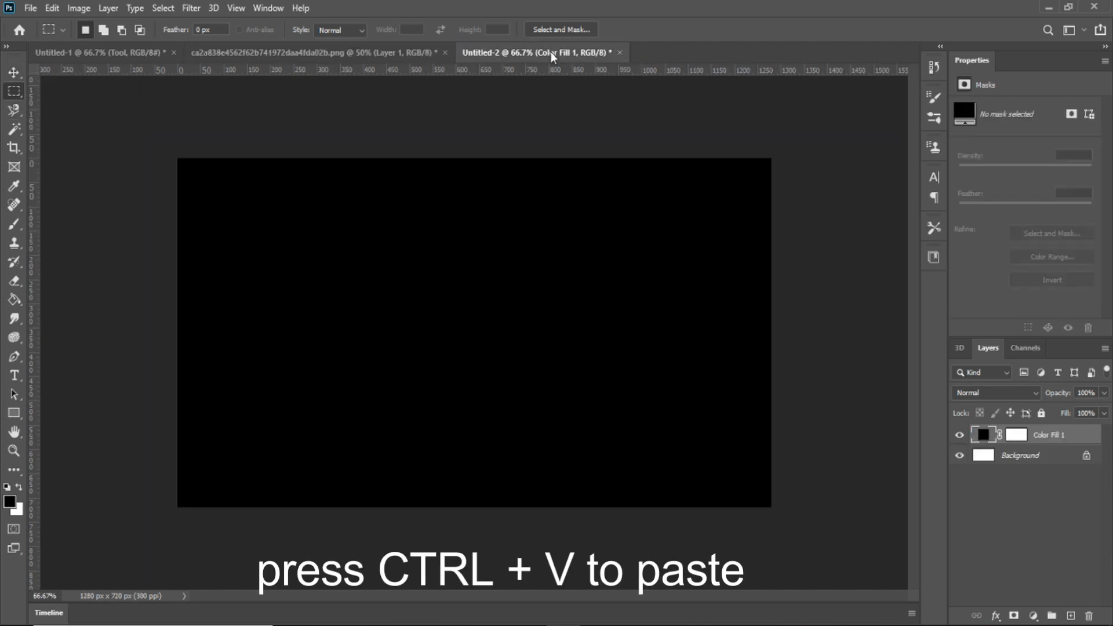
key(ctrl+v)
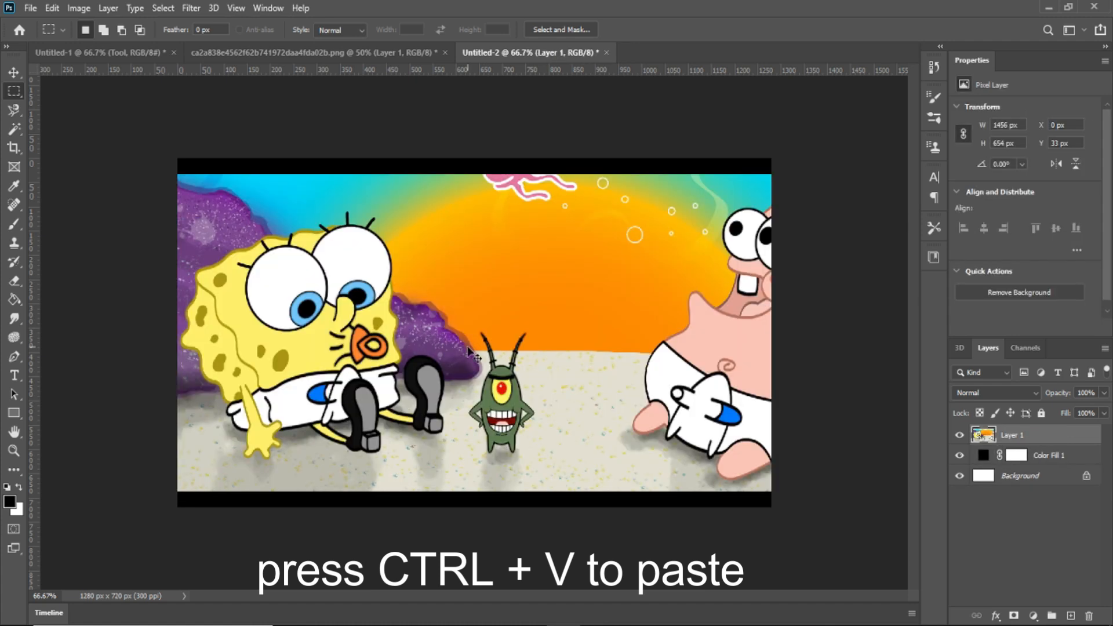
Step: Scale the pasted cartoon picture to about 85% width and 88% height so it fits inside the black canvas
key(ctrl+t)
drag(855, 173, 752, 222)
drag(671, 300, 677, 266)
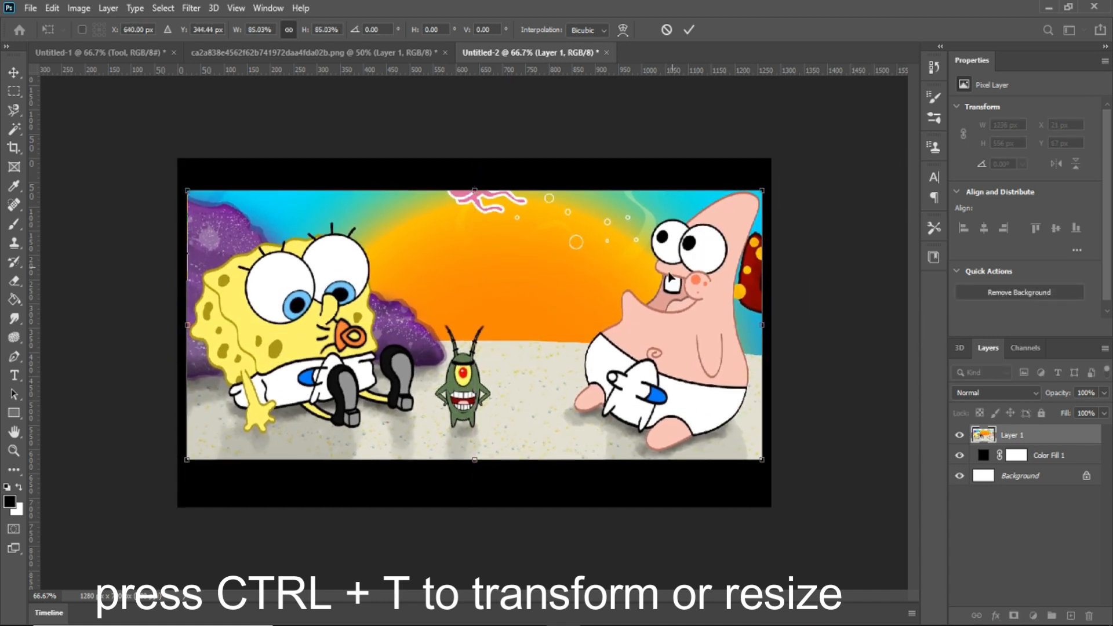
drag(474, 466, 474, 473)
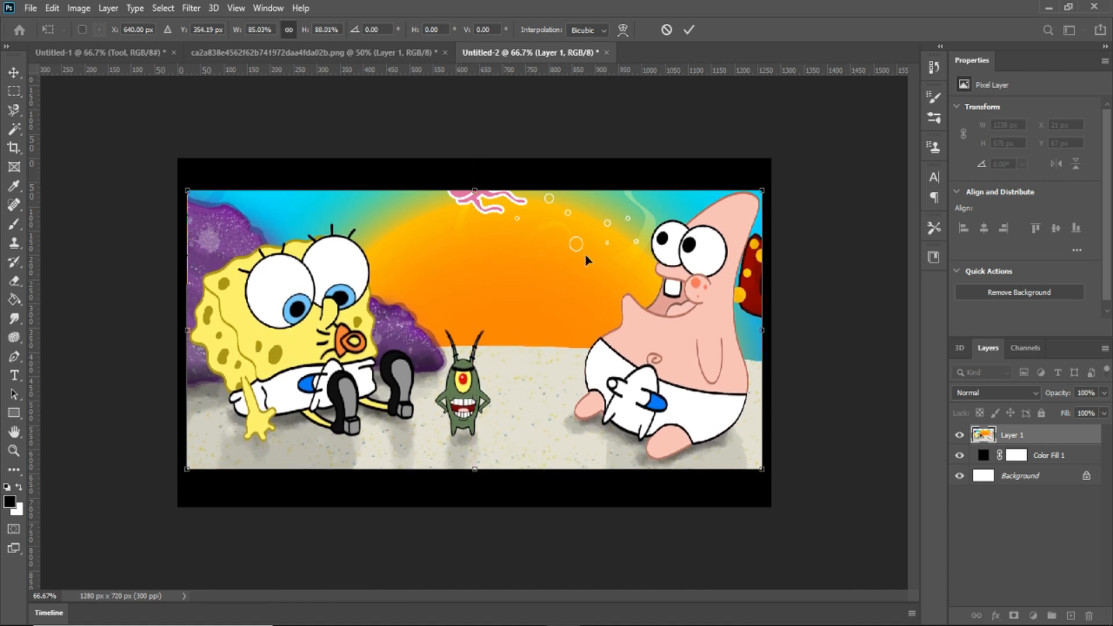
drag(767, 331, 771, 332)
Step: Nudge the resized cartoon picture slightly left and upward on the black canvas
key(Left)
key(Left)
key(Left)
key(Left)
key(Up)
key(Up)
key(Up)
key(Up)
key(Up)
key(Up)
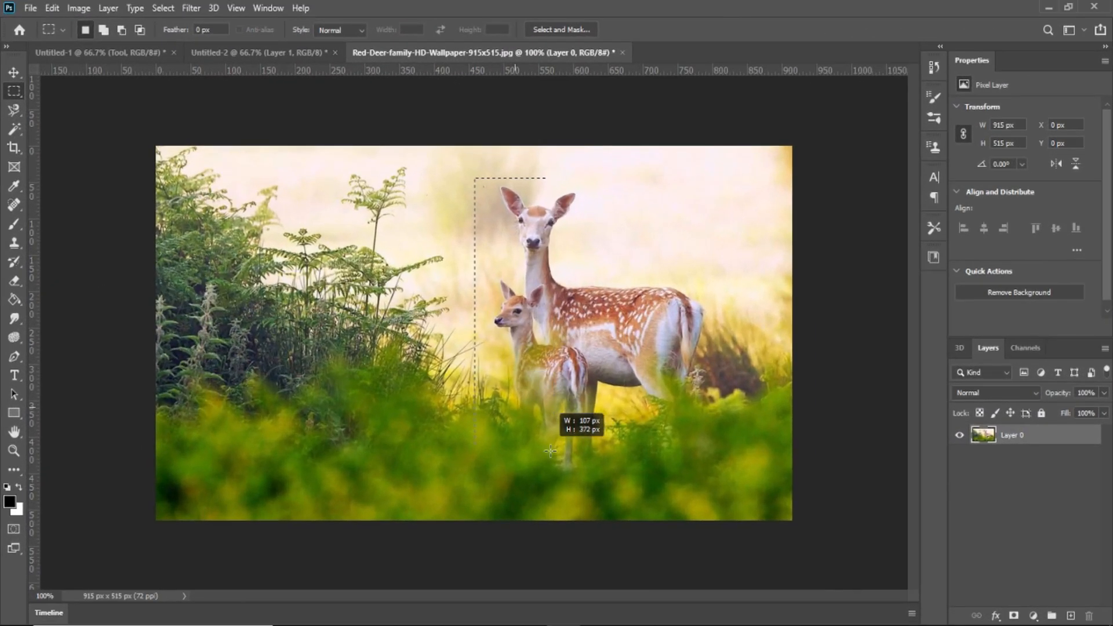
Step: Erase everything outside a rectangular selection of about 345 by 410 px around the two deer, then deselect and move the cutout left
drag(559, 448, 714, 476)
key(ctrl+shift+i)
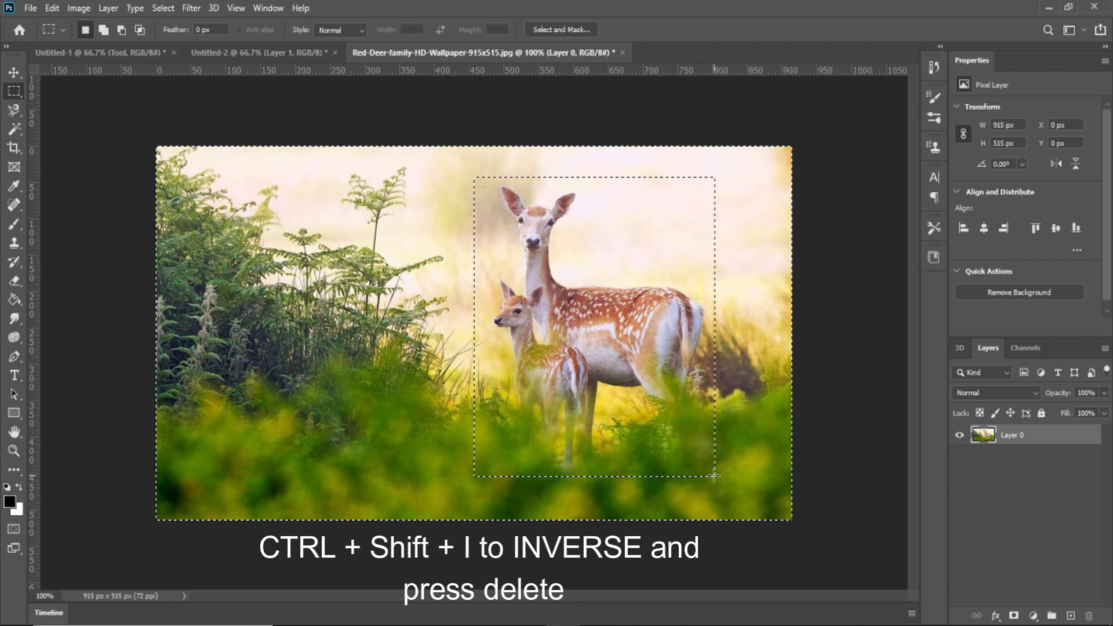
key(Delete)
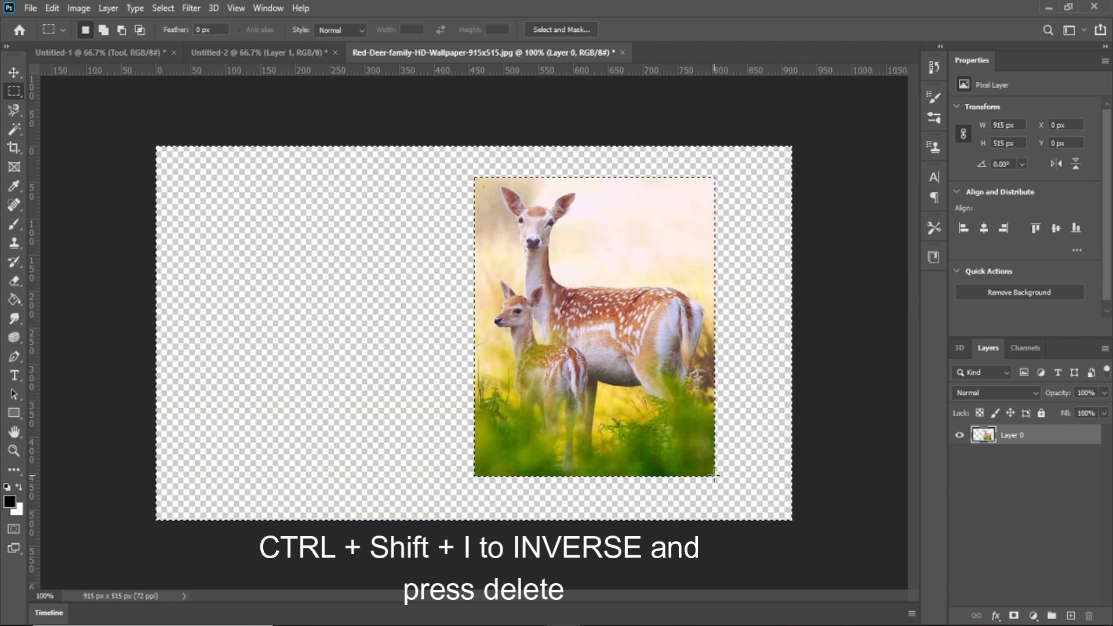
click(13, 75)
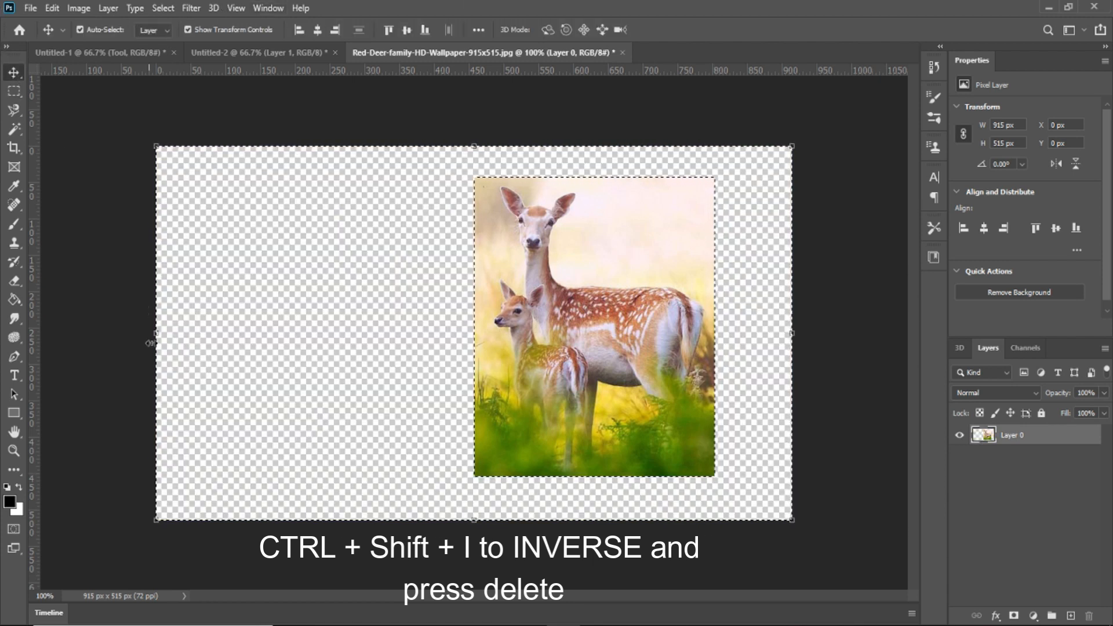
key(ctrl+d)
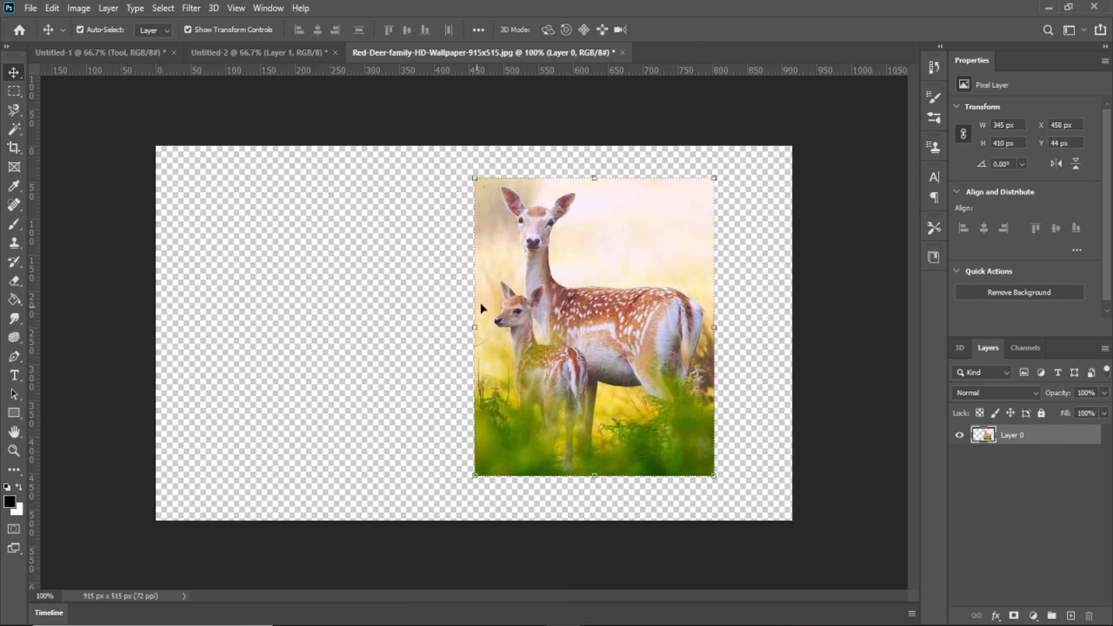
drag(513, 266, 393, 276)
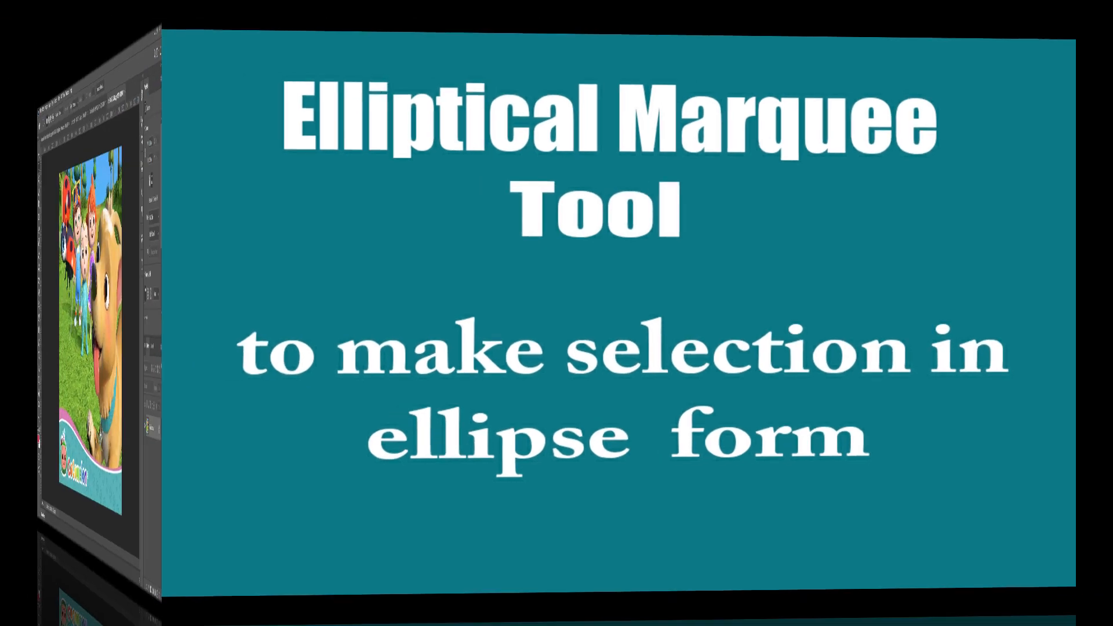
Step: Select the three children with an elliptical marquee about 624 px wide and delete everything outside it
right_click(54, 124)
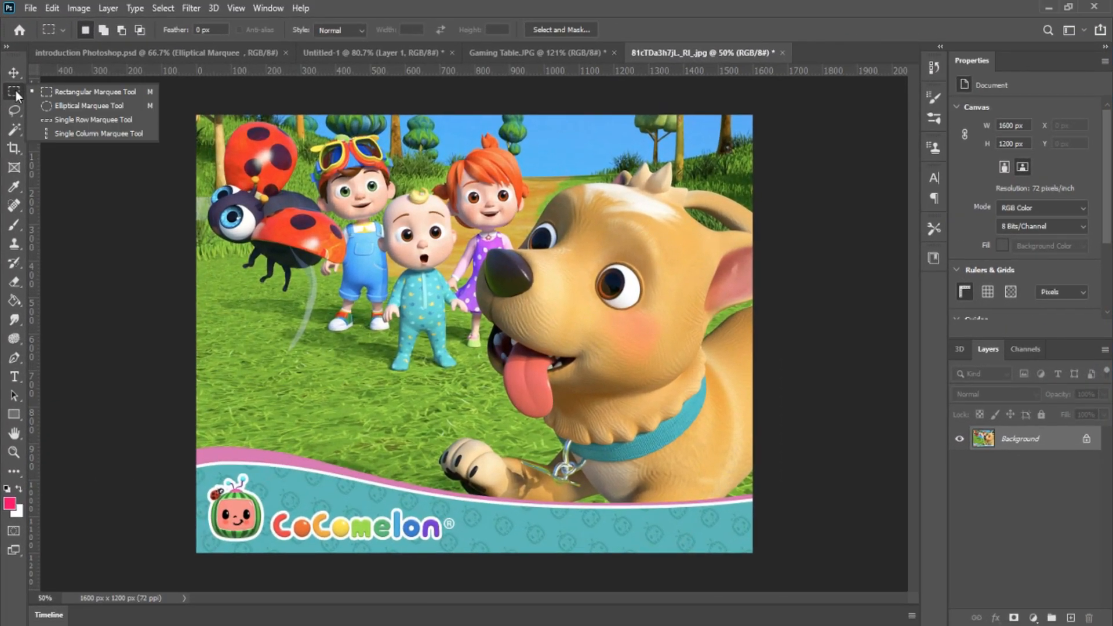
click(85, 106)
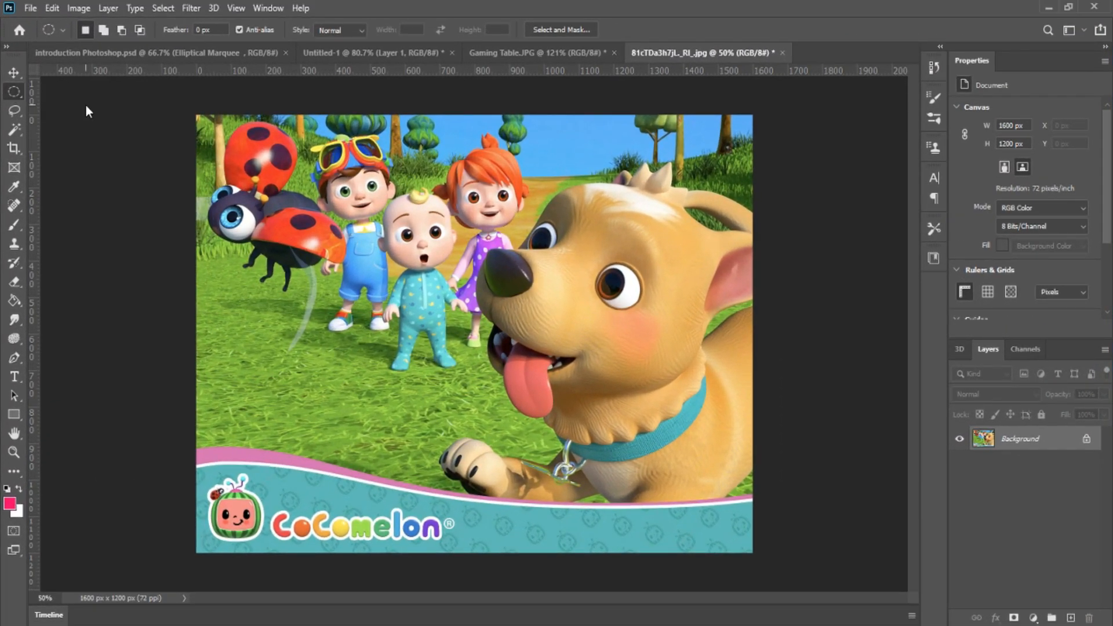
drag(396, 157, 388, 255)
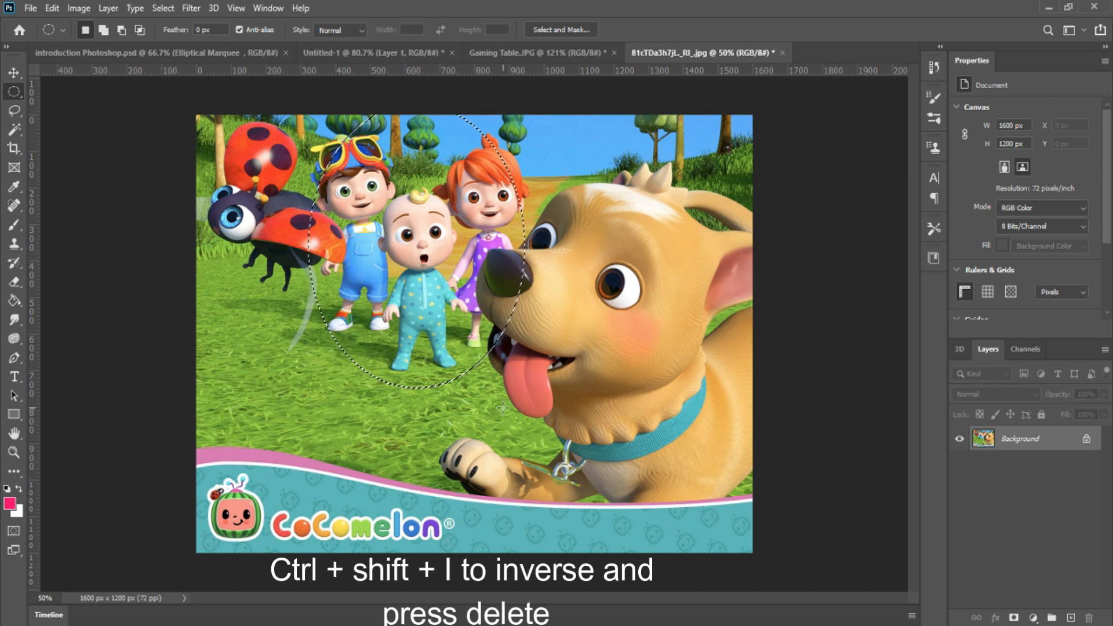
key(ctrl+shift+i)
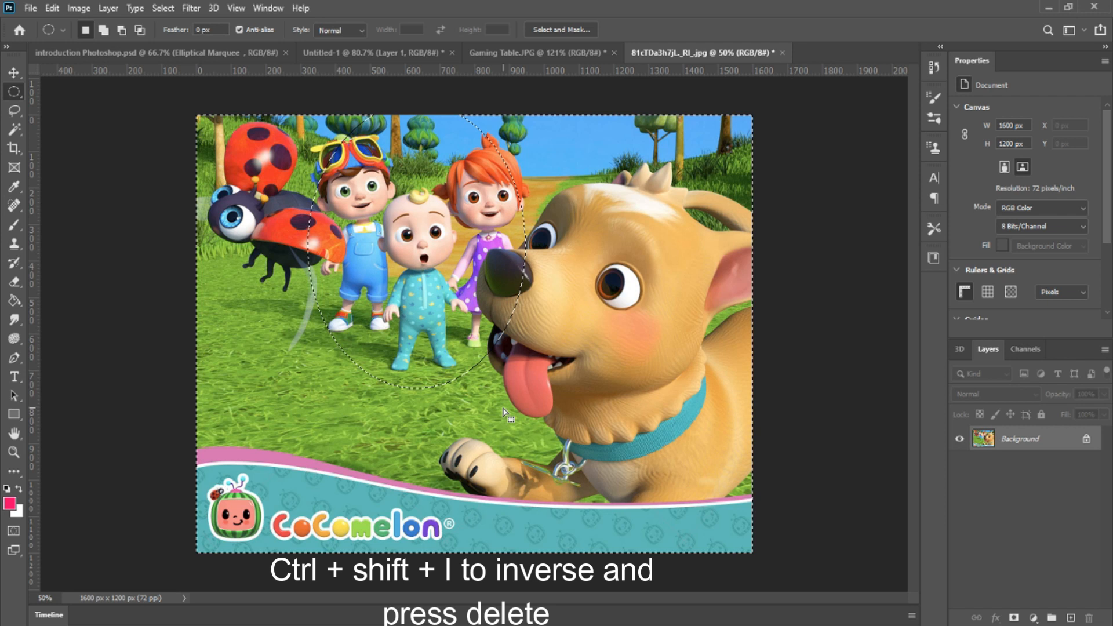
key(Delete)
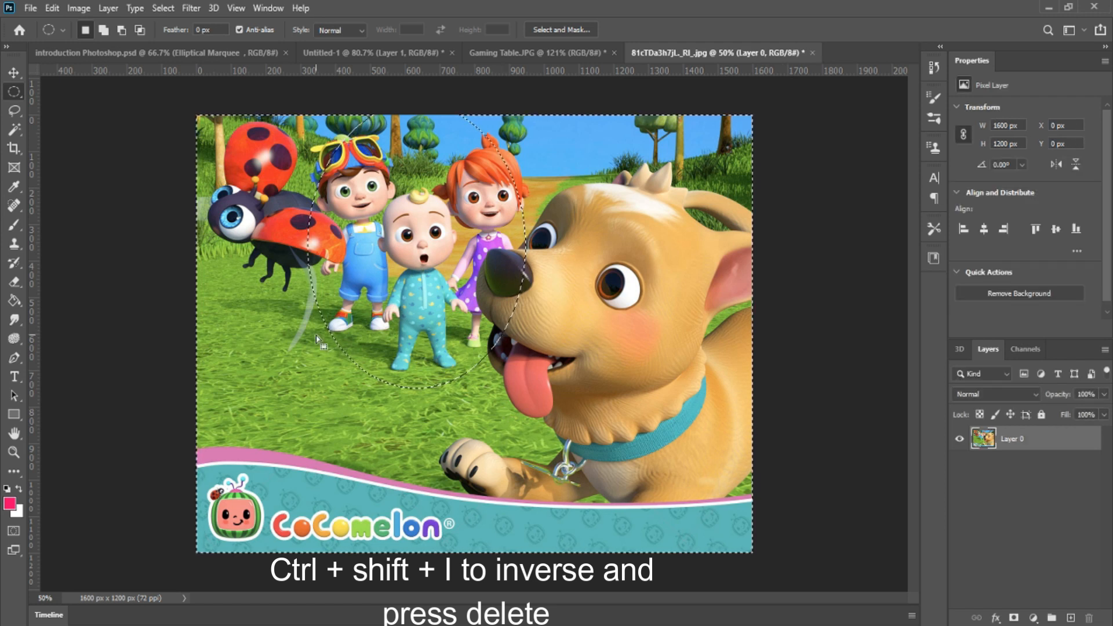
key(Delete)
Step: Deselect the area and move the elliptical cutout of the children down and to the left
click(14, 74)
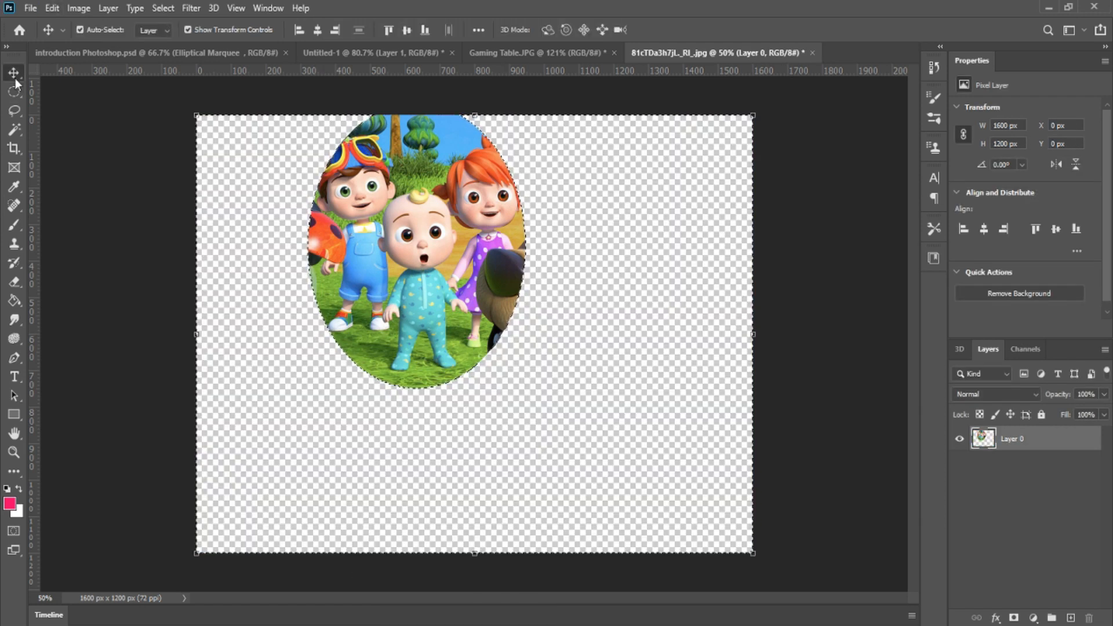
key(ctrl+d)
drag(417, 210, 274, 346)
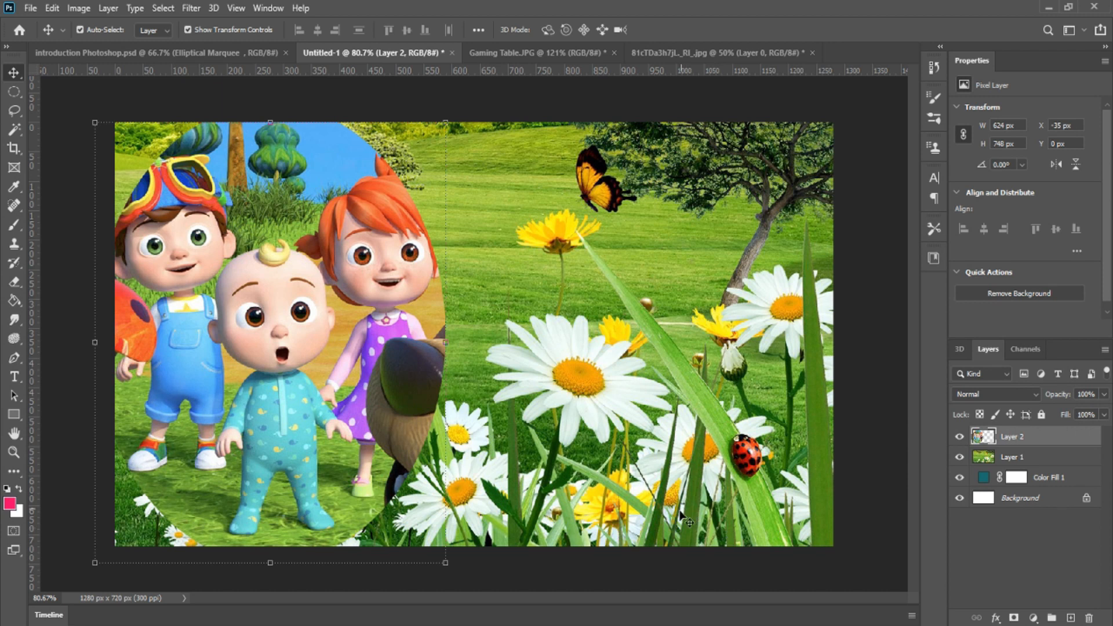
Step: In the Untitled-1 flower meadow, align the children's cutout with the canvas's left edge and scale it down slightly
drag(348, 320, 371, 323)
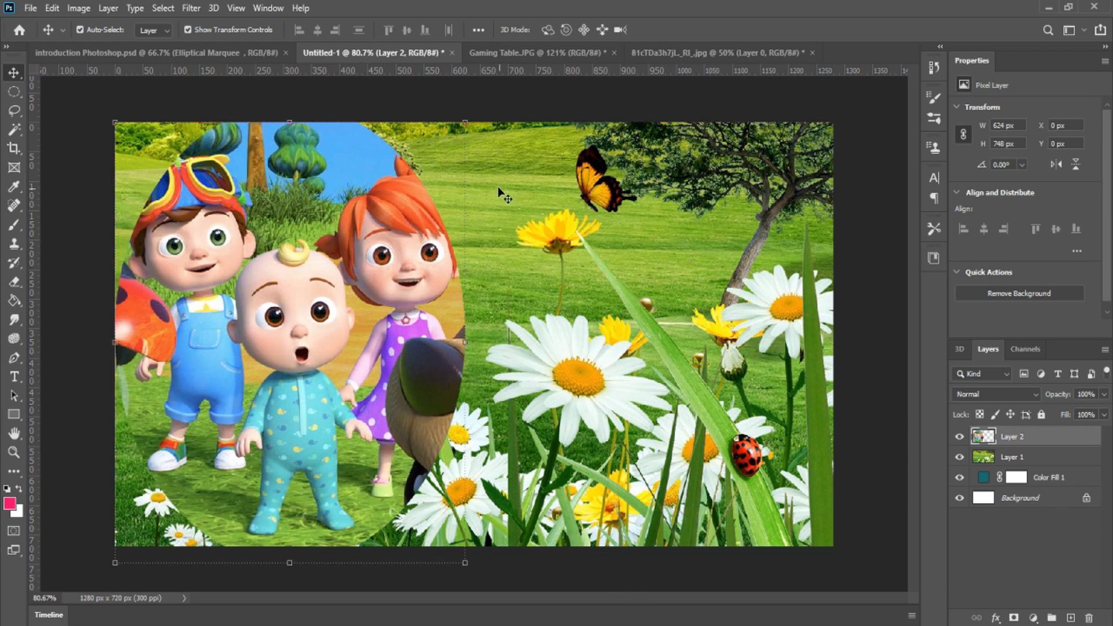
drag(467, 123, 462, 125)
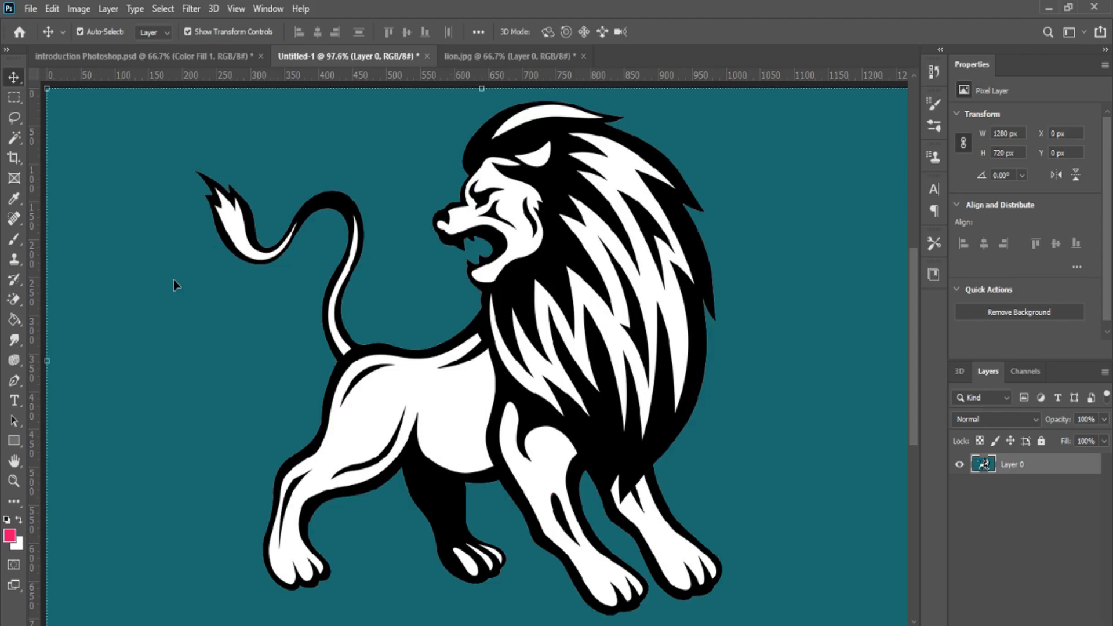
Step: Trace a freehand selection of about 809 by 698 px around the lion with the Lasso tool and invert it
click(15, 119)
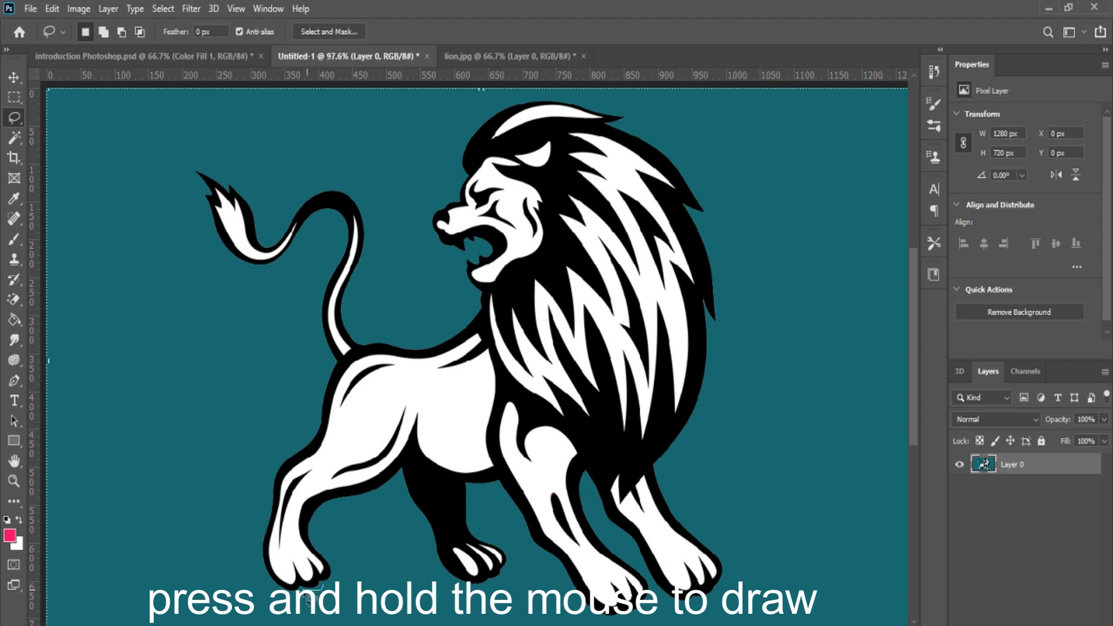
mouse_move(265, 579)
mouse_down()
mouse_move(263, 480)
mouse_move(308, 419)
mouse_move(320, 343)
mouse_move(312, 299)
mouse_move(327, 277)
mouse_up()
mouse_move(329, 271)
mouse_down()
mouse_move(331, 220)
mouse_move(304, 229)
mouse_move(277, 266)
mouse_move(229, 262)
mouse_move(185, 157)
mouse_move(221, 181)
mouse_move(229, 171)
mouse_move(260, 230)
mouse_move(277, 230)
mouse_move(307, 190)
mouse_move(353, 187)
mouse_move(371, 234)
mouse_move(352, 322)
mouse_move(405, 338)
mouse_move(454, 324)
mouse_up()
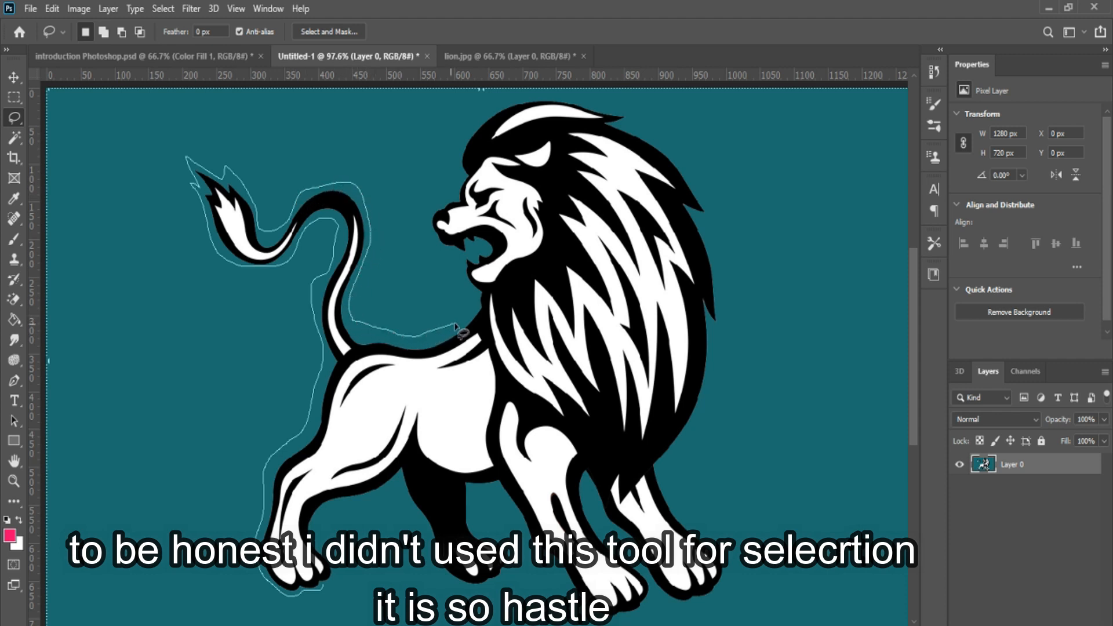
mouse_move(456, 269)
mouse_down()
mouse_move(421, 207)
mouse_move(442, 203)
mouse_move(455, 182)
mouse_move(468, 104)
mouse_move(561, 91)
mouse_move(626, 100)
mouse_move(647, 112)
mouse_move(628, 128)
mouse_move(683, 139)
mouse_move(711, 164)
mouse_move(722, 232)
mouse_move(697, 220)
mouse_move(726, 299)
mouse_move(715, 330)
mouse_up()
mouse_move(711, 392)
mouse_down()
mouse_move(663, 478)
mouse_move(734, 577)
mouse_move(715, 601)
mouse_move(676, 610)
mouse_up()
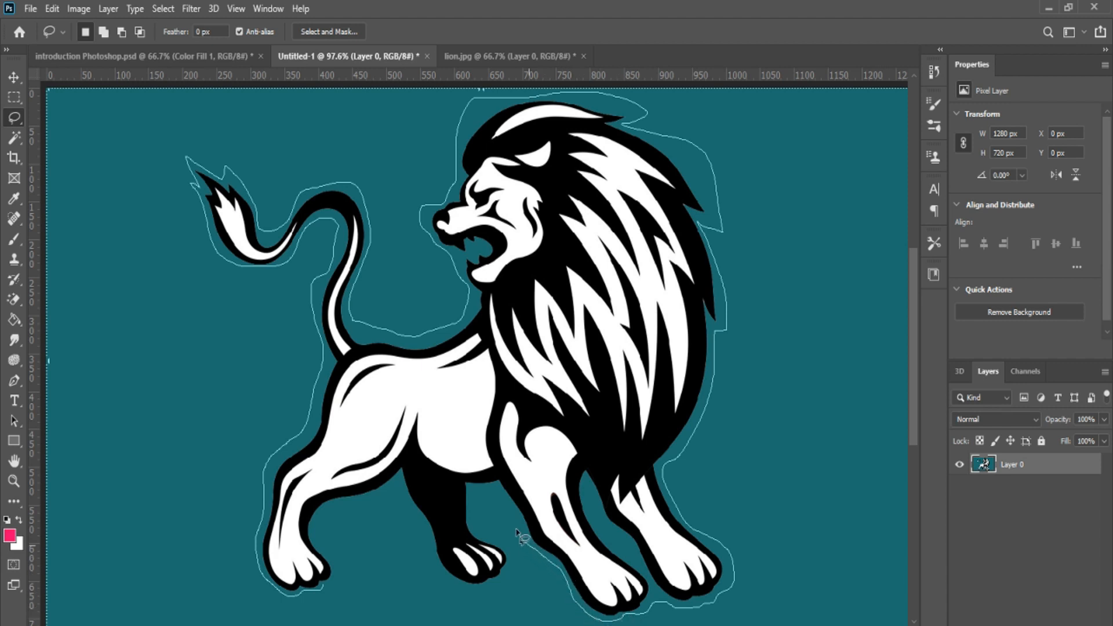
mouse_move(484, 492)
mouse_down()
mouse_move(476, 514)
mouse_move(514, 555)
mouse_up()
drag(483, 590, 449, 581)
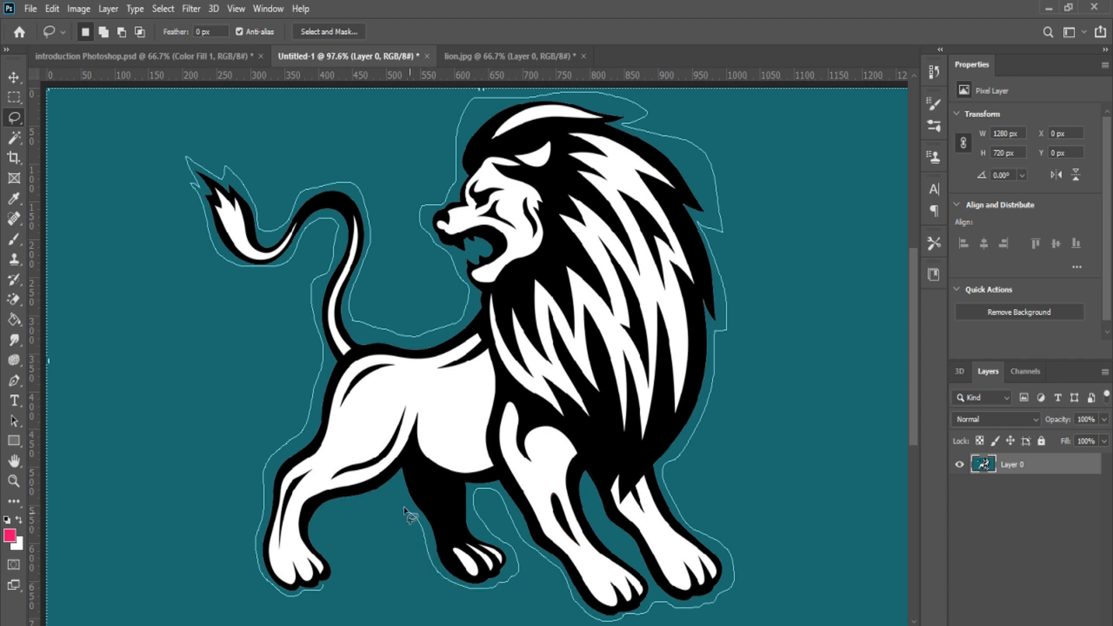
mouse_move(399, 486)
mouse_down()
mouse_move(349, 506)
mouse_move(332, 545)
mouse_move(336, 586)
mouse_move(325, 585)
mouse_up()
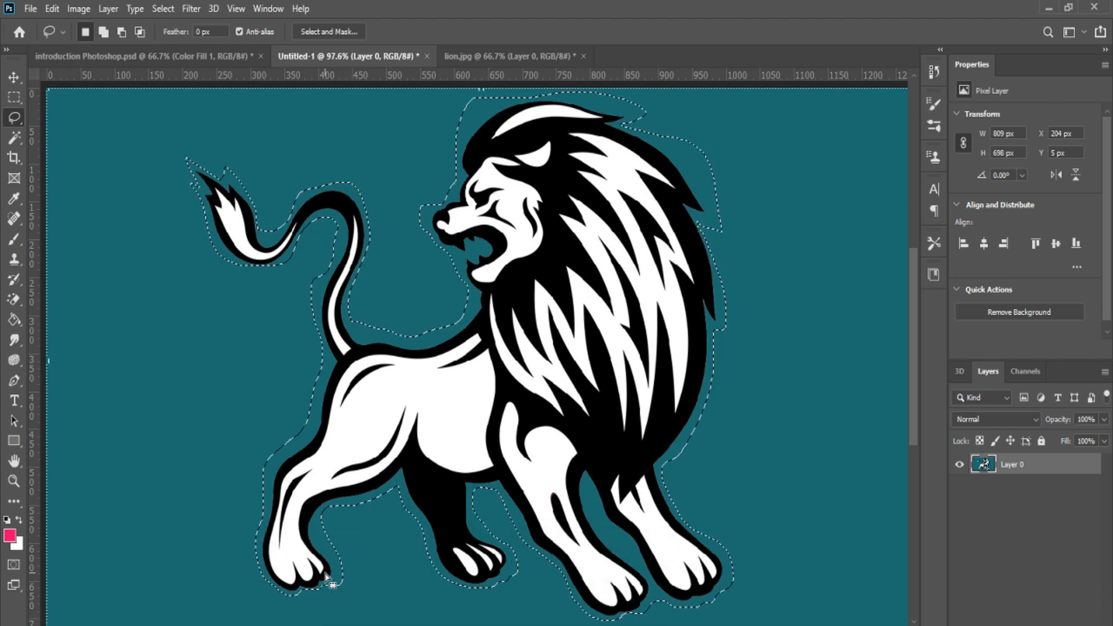
key(ctrl+shift+i)
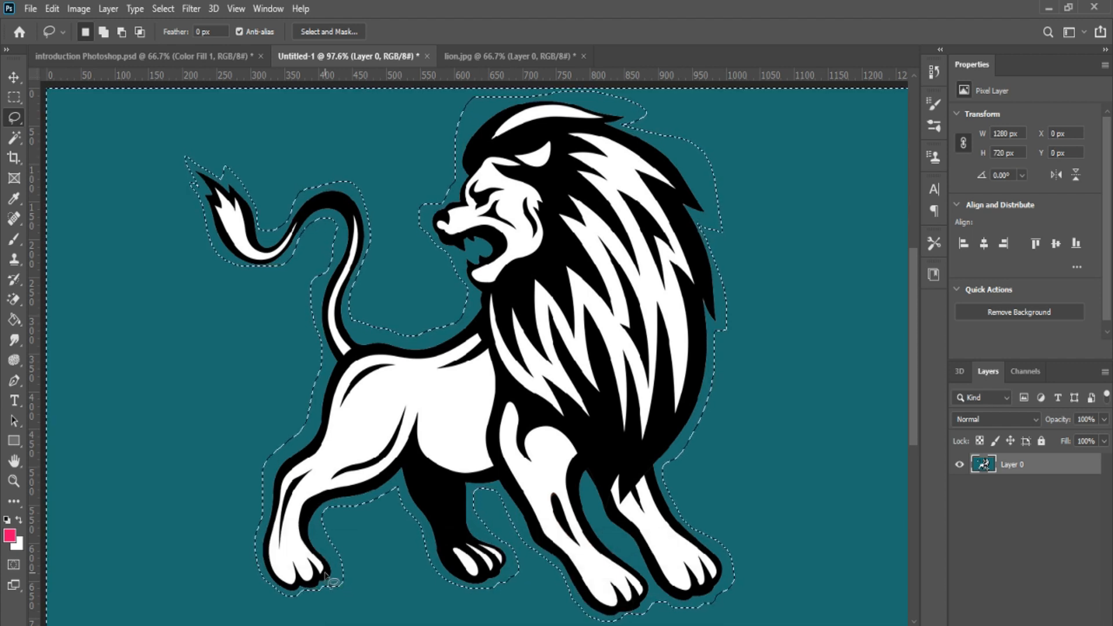
Step: Delete the teal background outside the lasso cutout, clear the selection and move the lion slightly down and to the left
key(Delete)
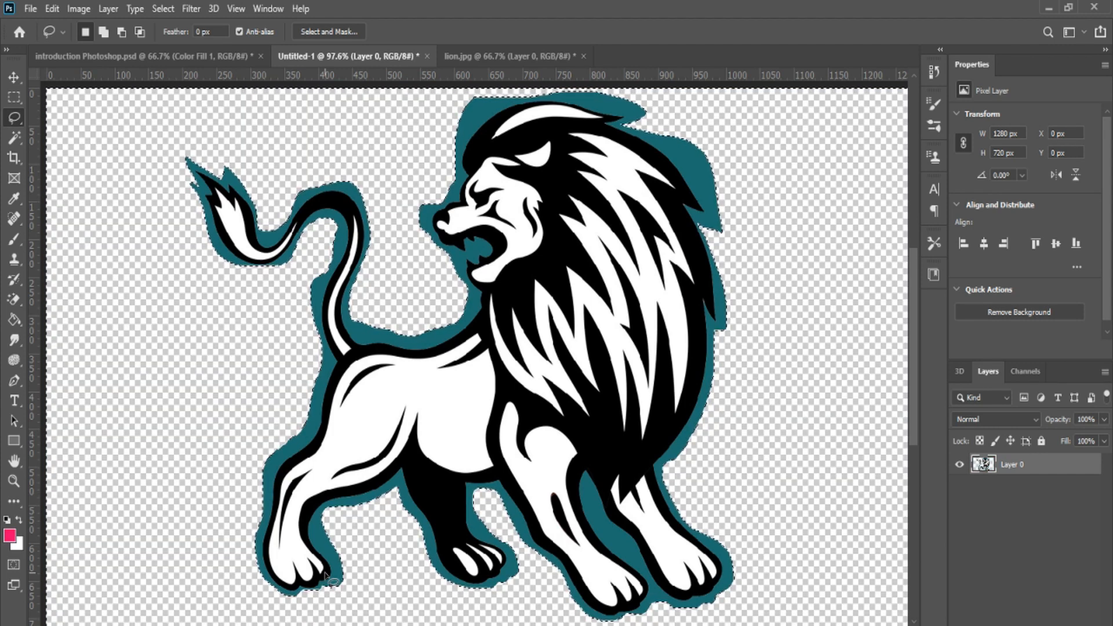
key(ctrl+d)
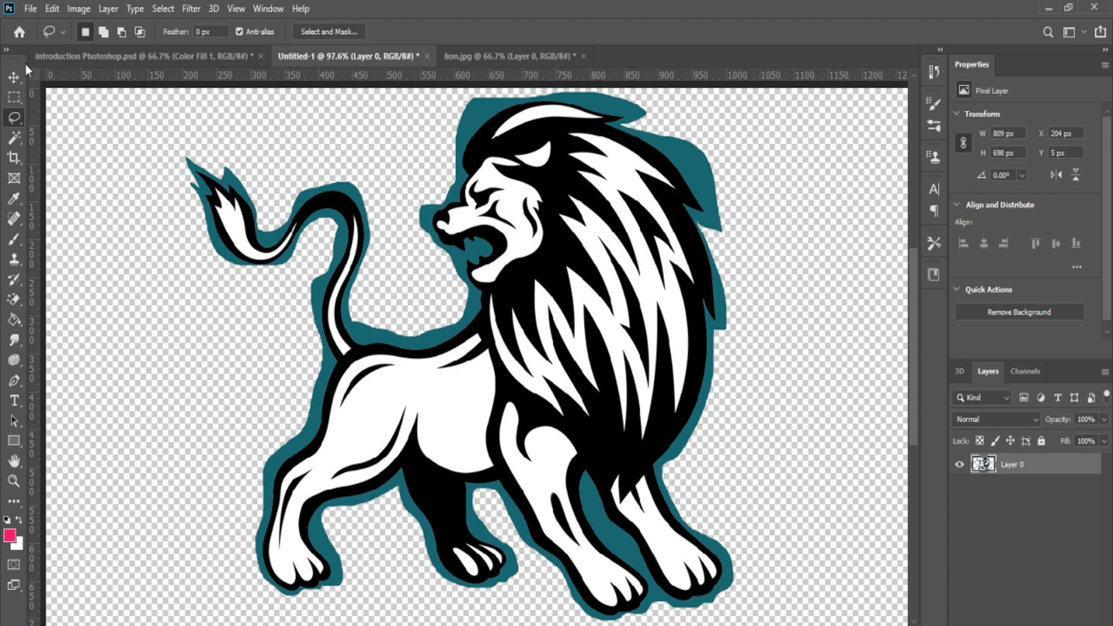
click(14, 77)
drag(610, 227, 588, 242)
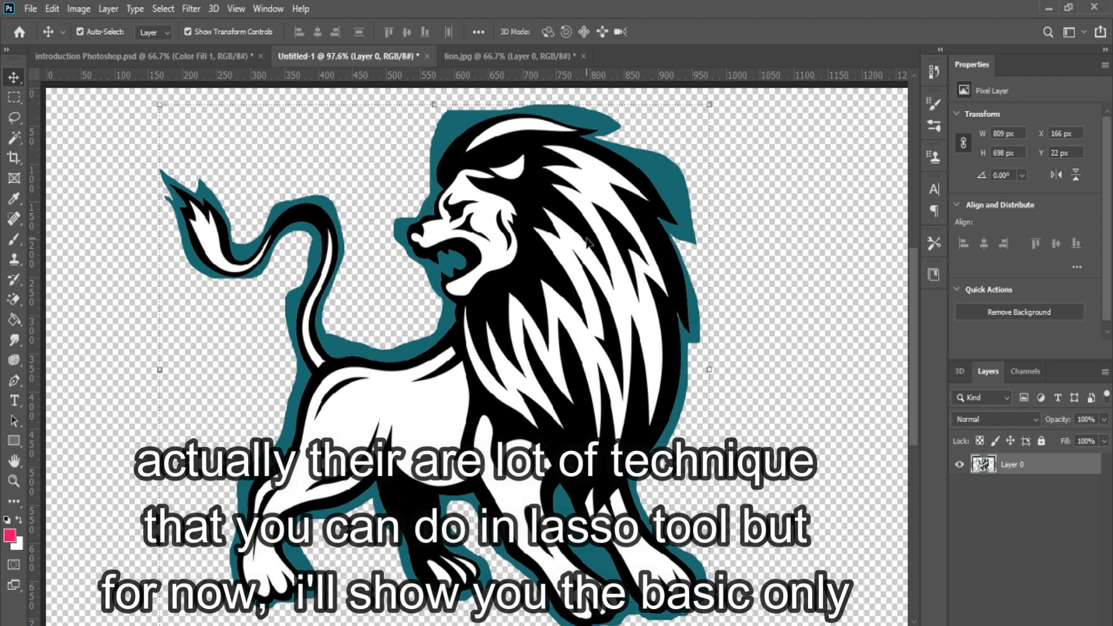
click(16, 120)
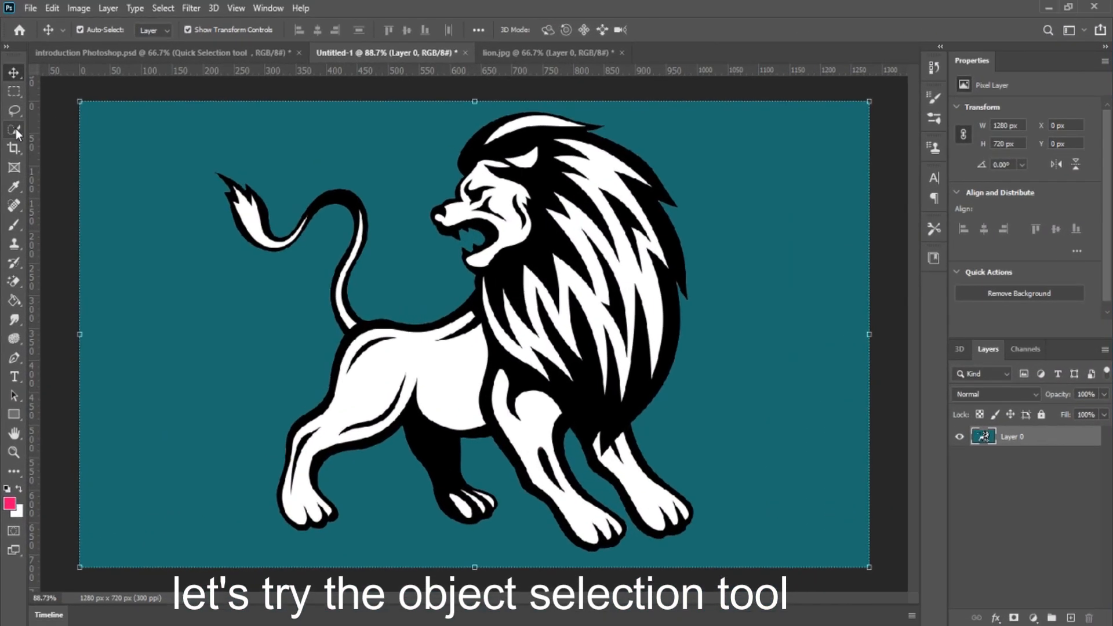
Step: Select the whole lion with the Object Selection tool by framing it with a rectangle, and then deselect it
click(14, 129)
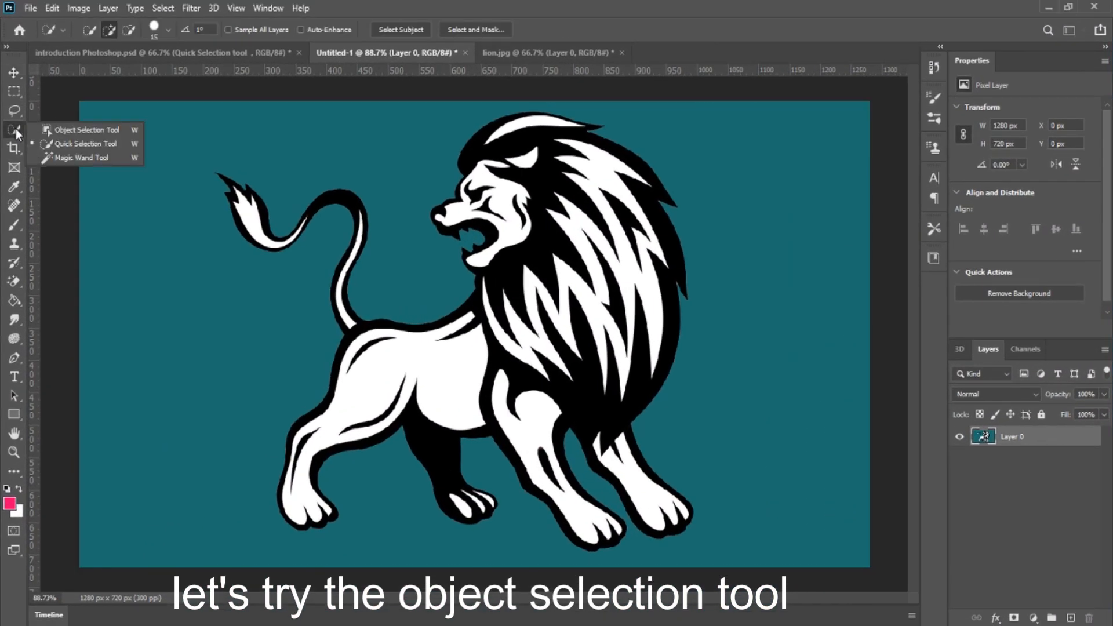
click(69, 130)
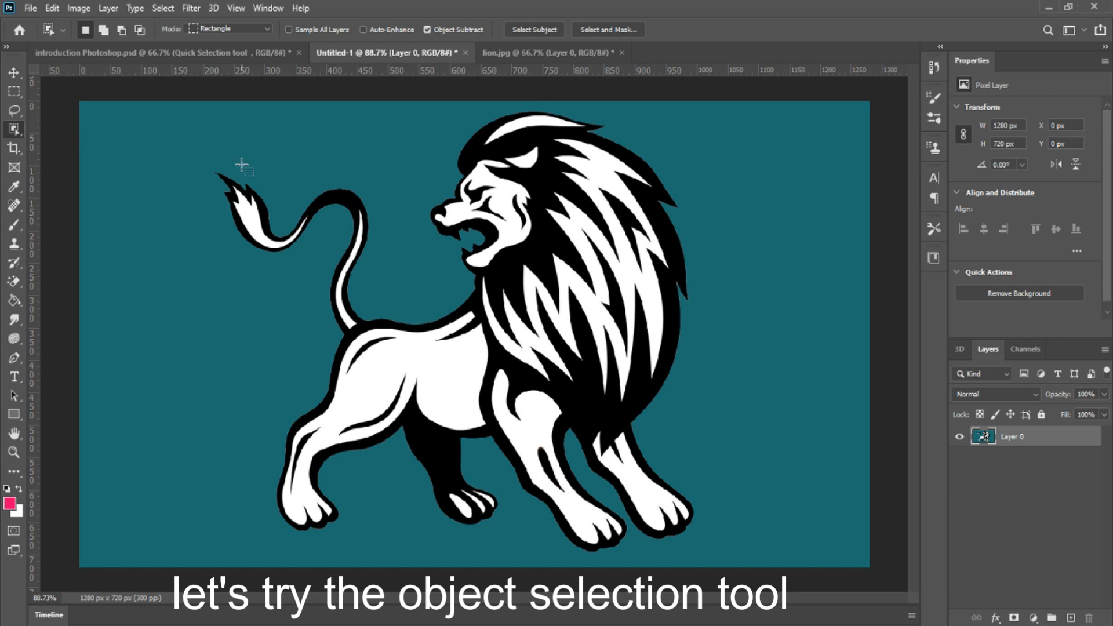
drag(196, 107, 754, 558)
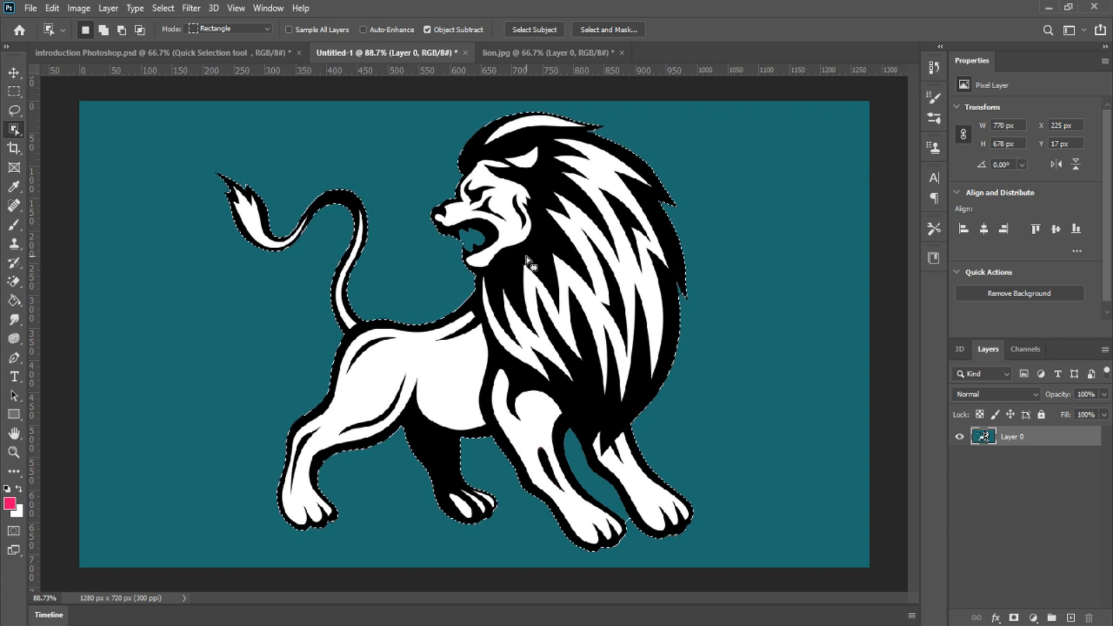
key(ctrl+d)
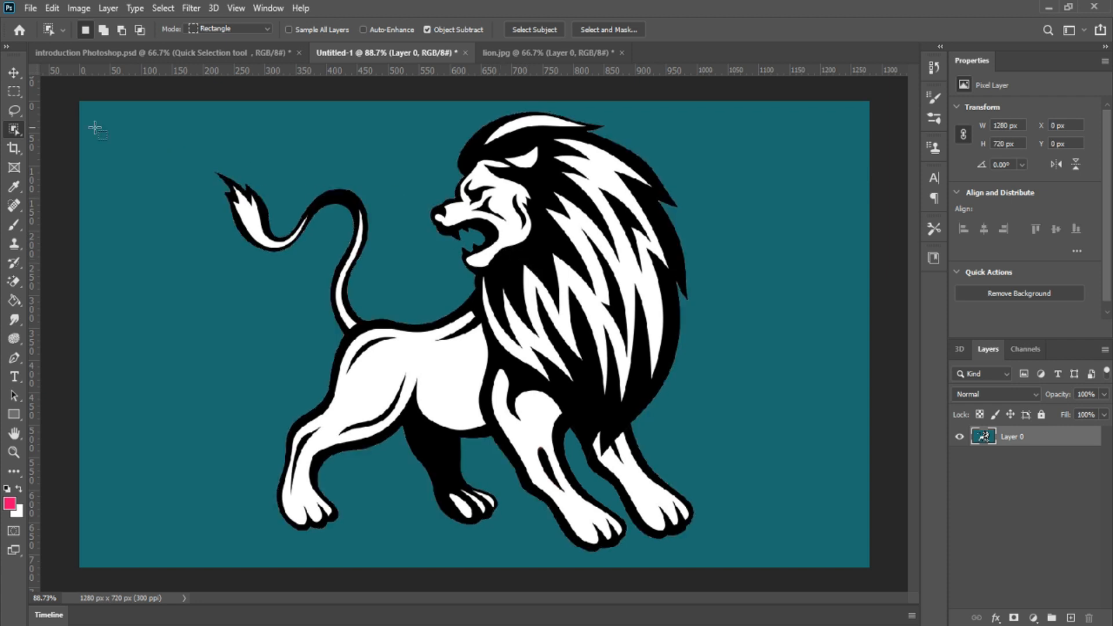
Step: Brush over the lion's head, mane, body, legs and tail with the Quick Selection tool to select the whole figure
right_click(18, 131)
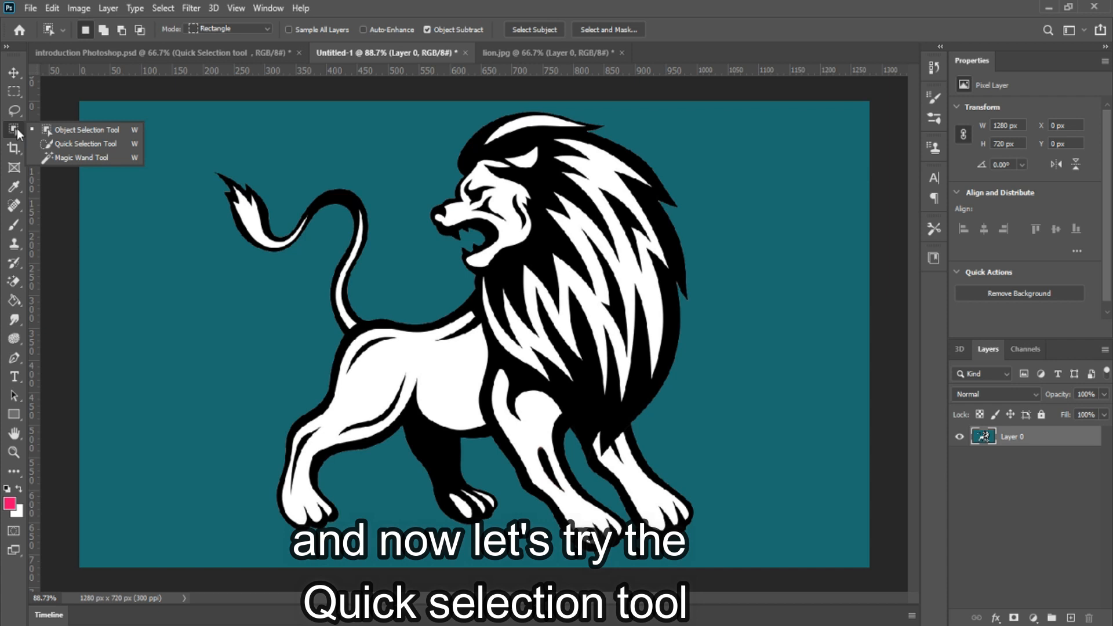
click(87, 144)
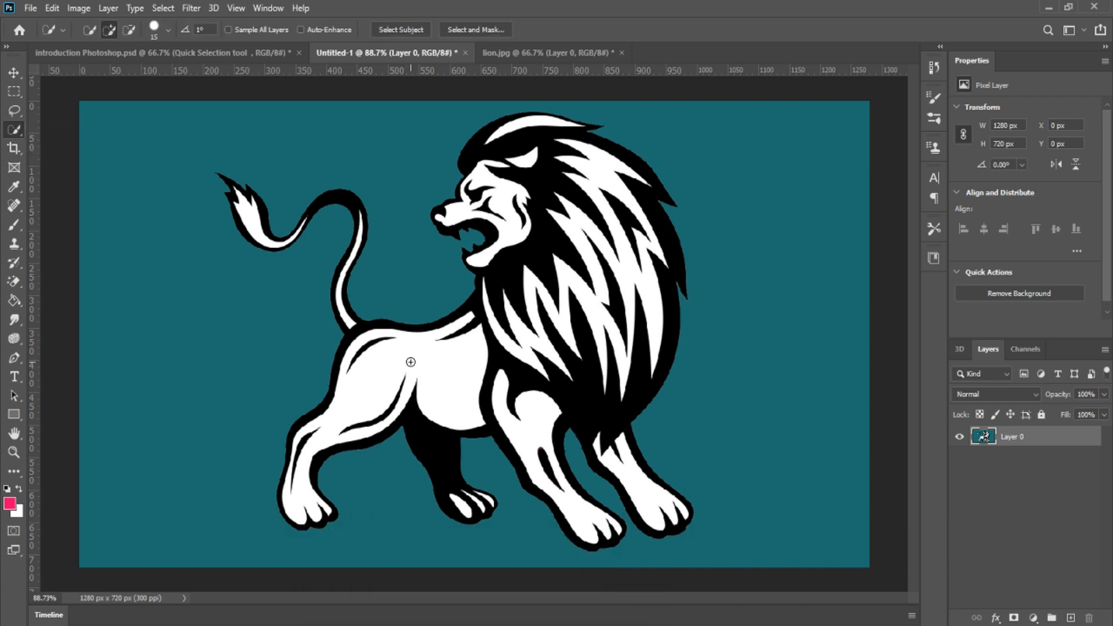
key(bracketright)
click(509, 134)
mouse_move(509, 135)
mouse_down()
mouse_move(585, 177)
mouse_move(562, 139)
mouse_move(629, 175)
mouse_move(650, 231)
mouse_move(651, 301)
mouse_move(569, 185)
mouse_move(500, 165)
mouse_move(454, 215)
mouse_move(525, 204)
mouse_move(589, 224)
mouse_move(636, 325)
mouse_move(581, 272)
mouse_move(533, 252)
mouse_move(525, 302)
mouse_move(591, 274)
mouse_move(658, 281)
mouse_move(666, 328)
mouse_move(656, 360)
mouse_move(627, 378)
mouse_move(613, 359)
mouse_move(598, 277)
mouse_move(553, 372)
mouse_move(507, 247)
mouse_move(502, 305)
mouse_move(468, 337)
mouse_move(384, 357)
mouse_move(488, 378)
mouse_move(498, 359)
mouse_move(498, 394)
mouse_move(522, 426)
mouse_move(526, 409)
mouse_move(552, 479)
mouse_move(500, 405)
mouse_move(528, 462)
mouse_move(597, 417)
mouse_move(641, 491)
mouse_move(412, 396)
mouse_move(445, 459)
mouse_move(422, 397)
mouse_move(363, 390)
mouse_move(307, 430)
mouse_move(337, 401)
mouse_move(355, 356)
mouse_up()
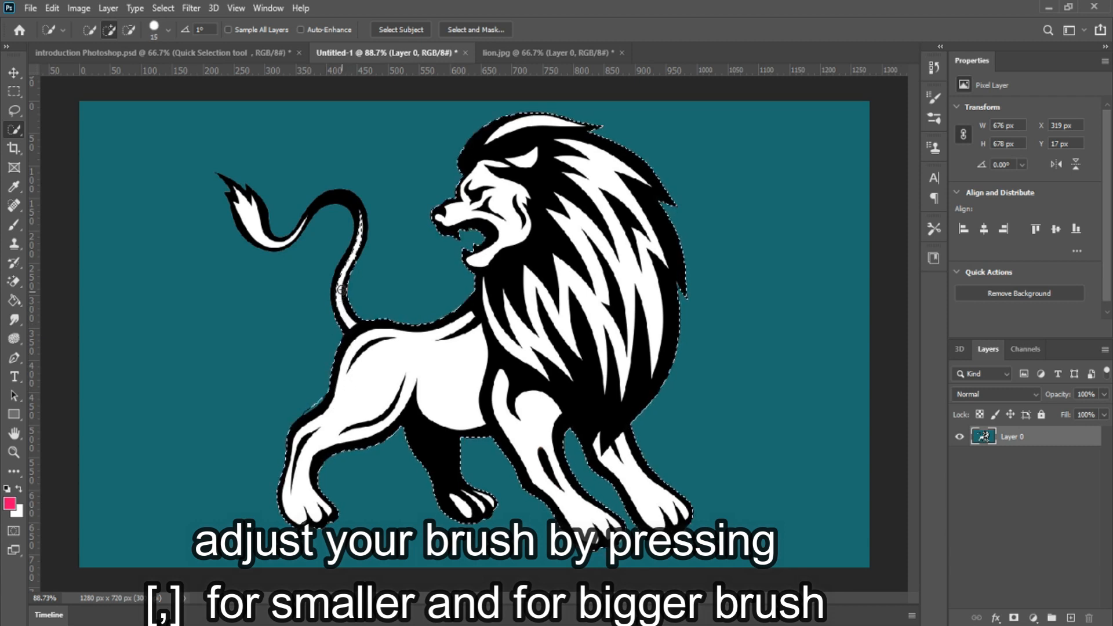
mouse_move(360, 244)
mouse_down()
mouse_move(347, 201)
mouse_move(265, 242)
mouse_move(235, 197)
mouse_up()
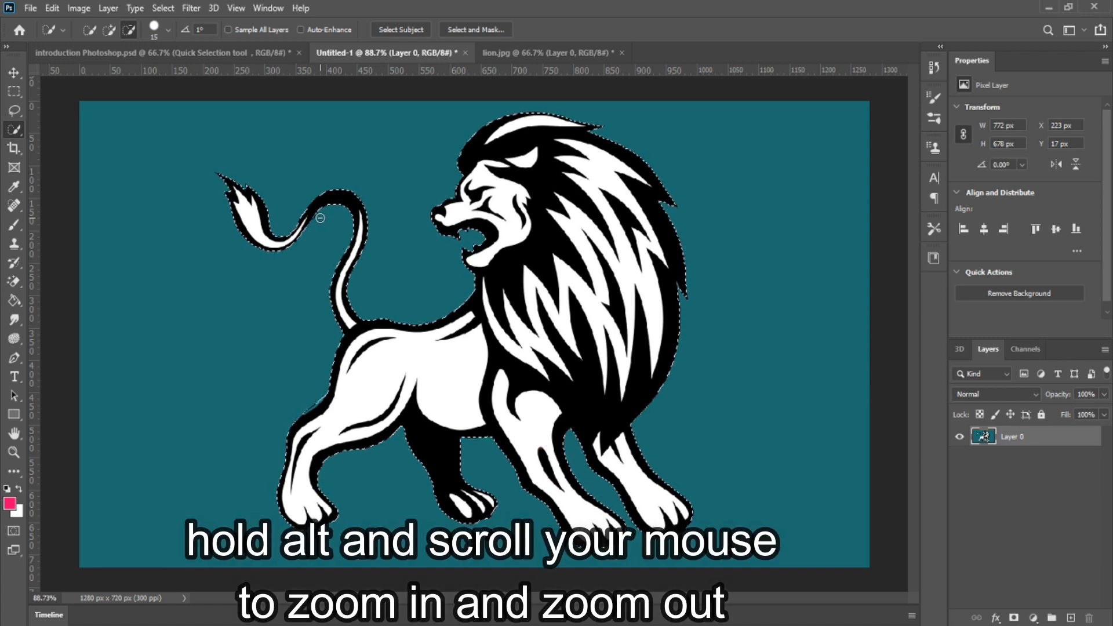
Step: Check and refine the quick selection's edges around the tail, hind legs and belly, using the subtract and add modes
scroll(390, 385, up, 4)
drag(290, 237, 368, 399)
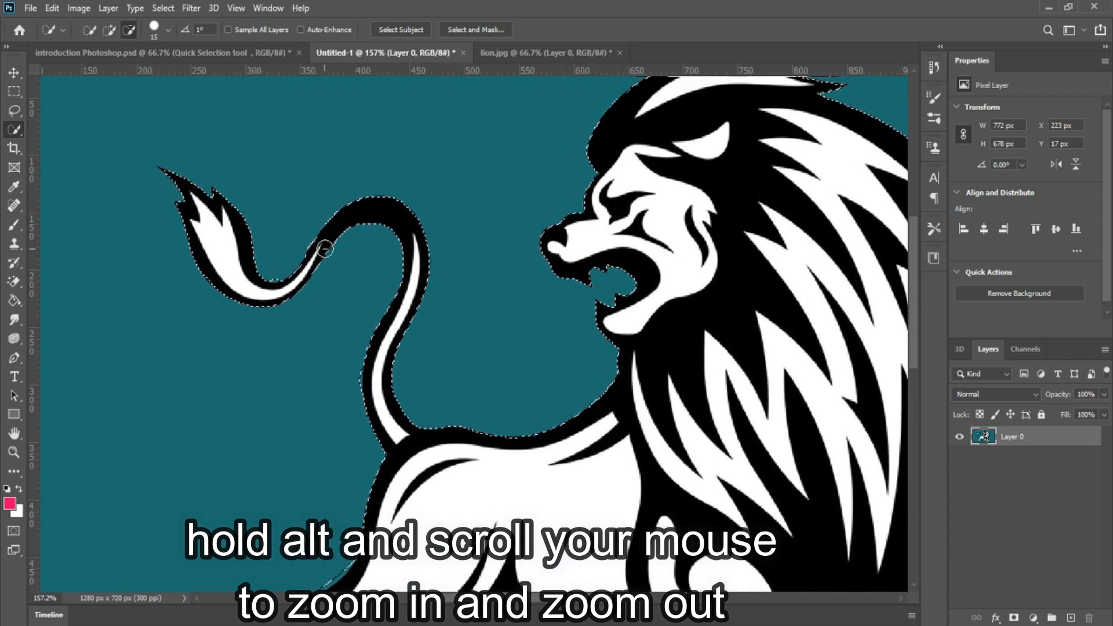
scroll(320, 419, down, 4)
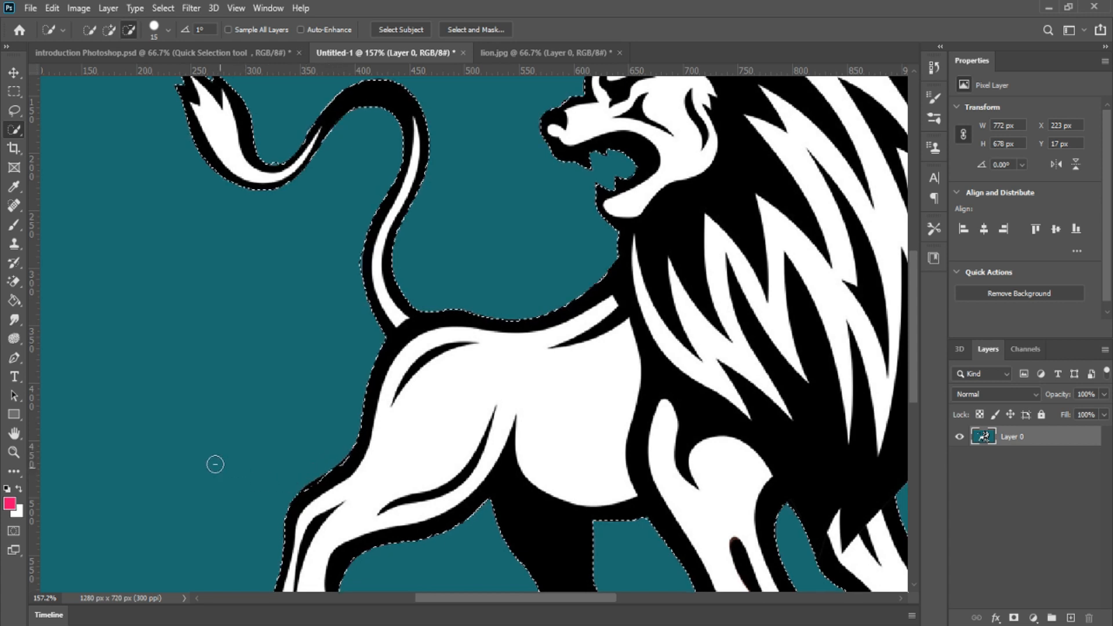
click(109, 32)
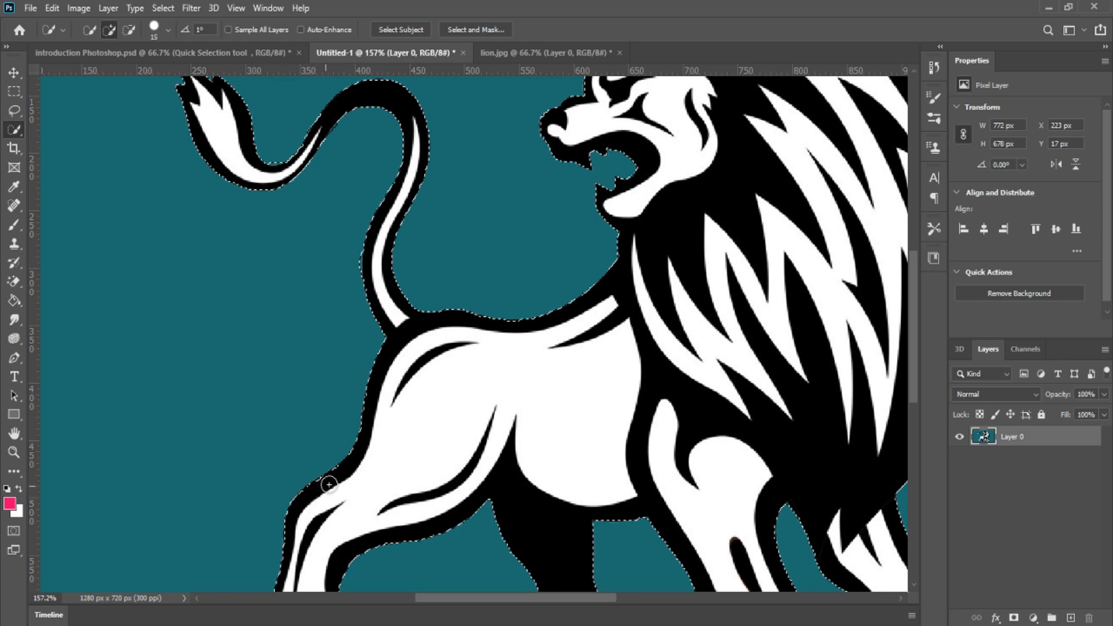
scroll(418, 541, down, 5)
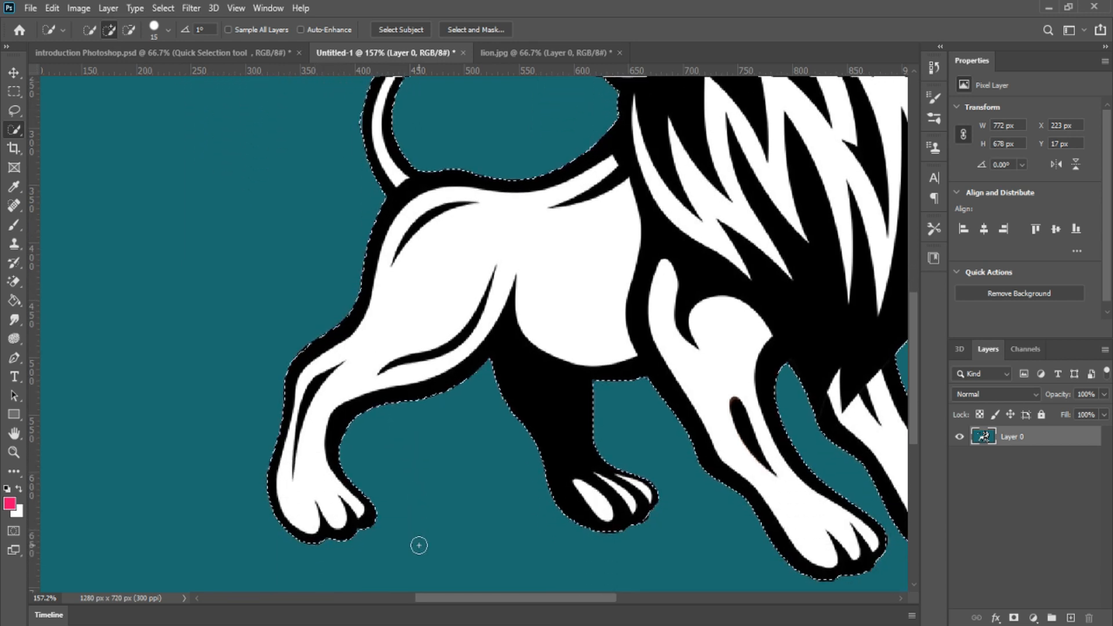
drag(556, 378, 398, 371)
drag(698, 413, 558, 518)
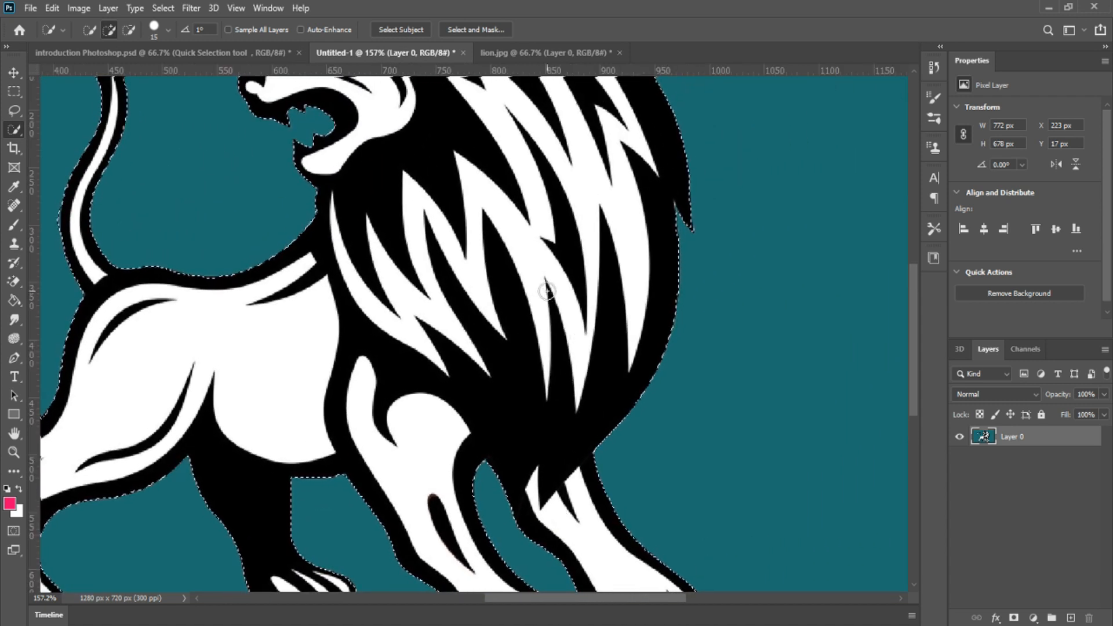
Step: Subtract excess background beside the spike on the mane's outer edge with a size 3 brush, check the mane's outline and deselect the lion
scroll(553, 326, up, 2)
scroll(554, 326, up, 1)
mouse_move(562, 231)
mouse_down()
mouse_move(505, 318)
mouse_move(393, 333)
mouse_up()
click(129, 29)
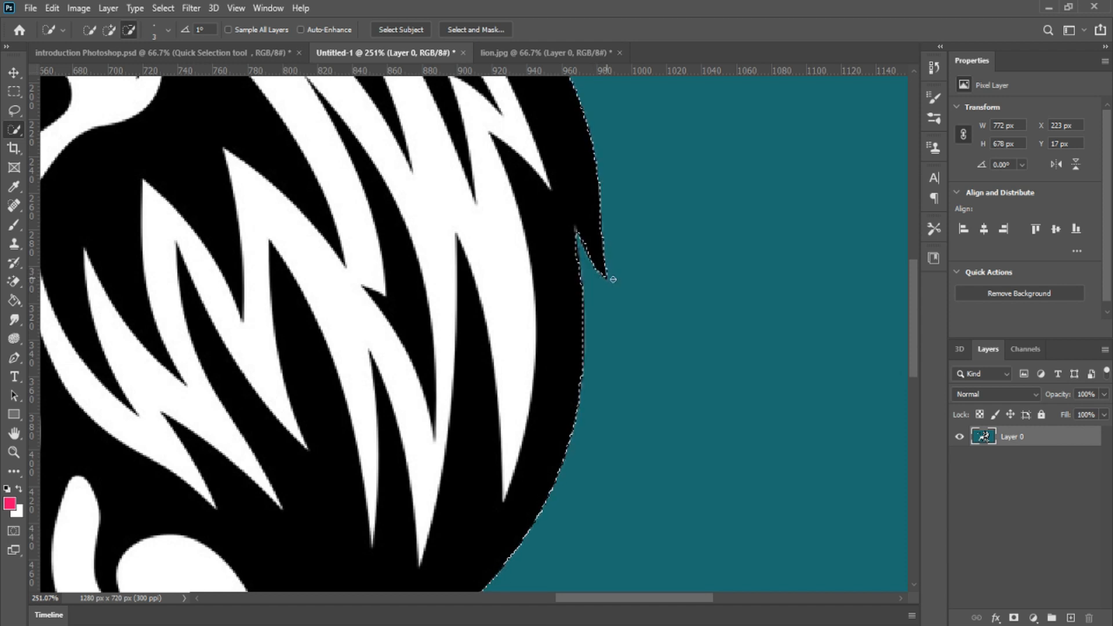
scroll(633, 293, up, 5)
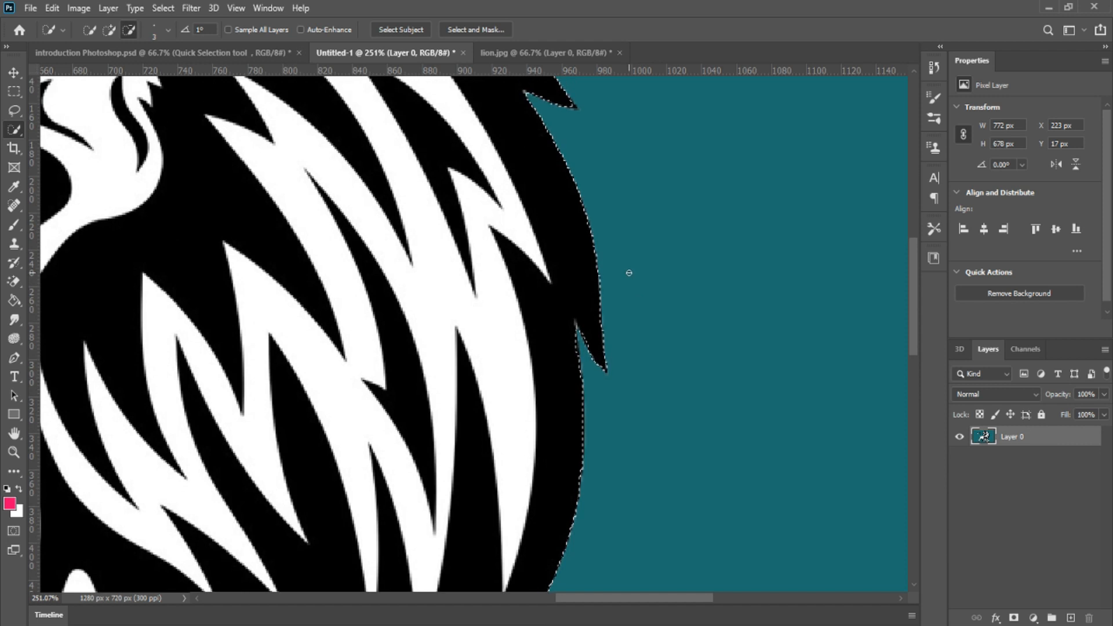
scroll(617, 266, up, 5)
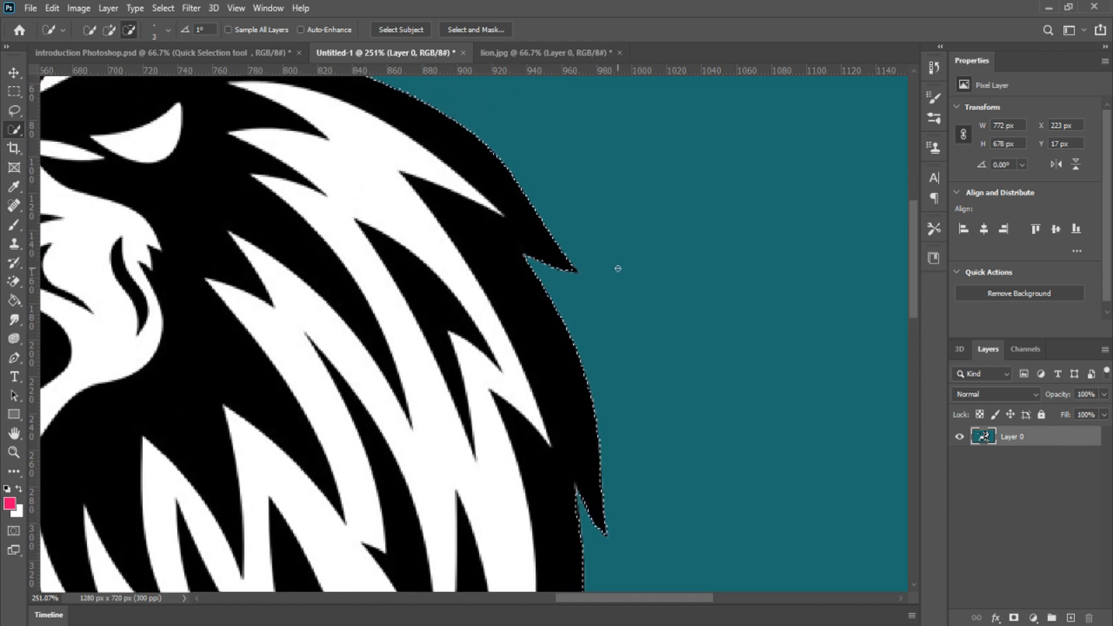
scroll(530, 286, down, 2)
scroll(532, 285, down, 4)
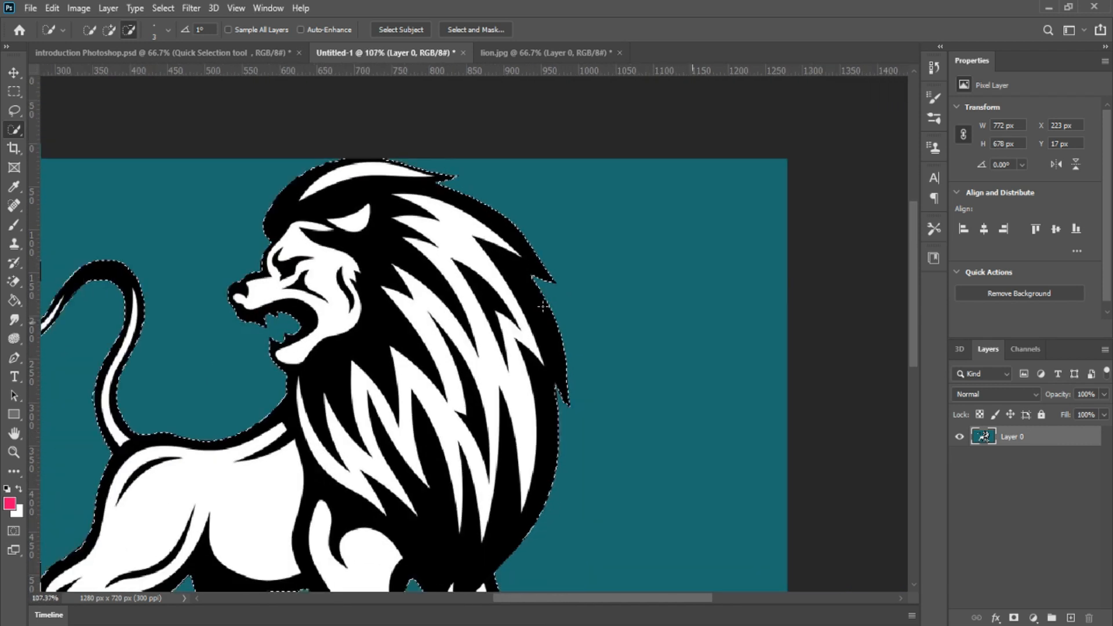
scroll(543, 307, up, 1)
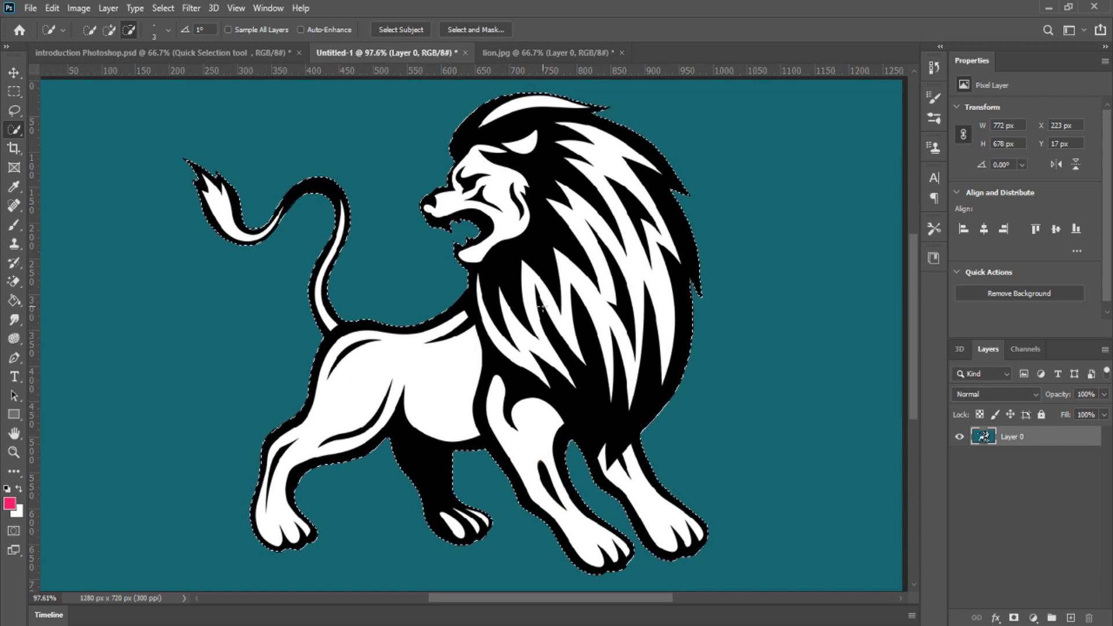
key(ctrl+d)
scroll(543, 306, up, 1)
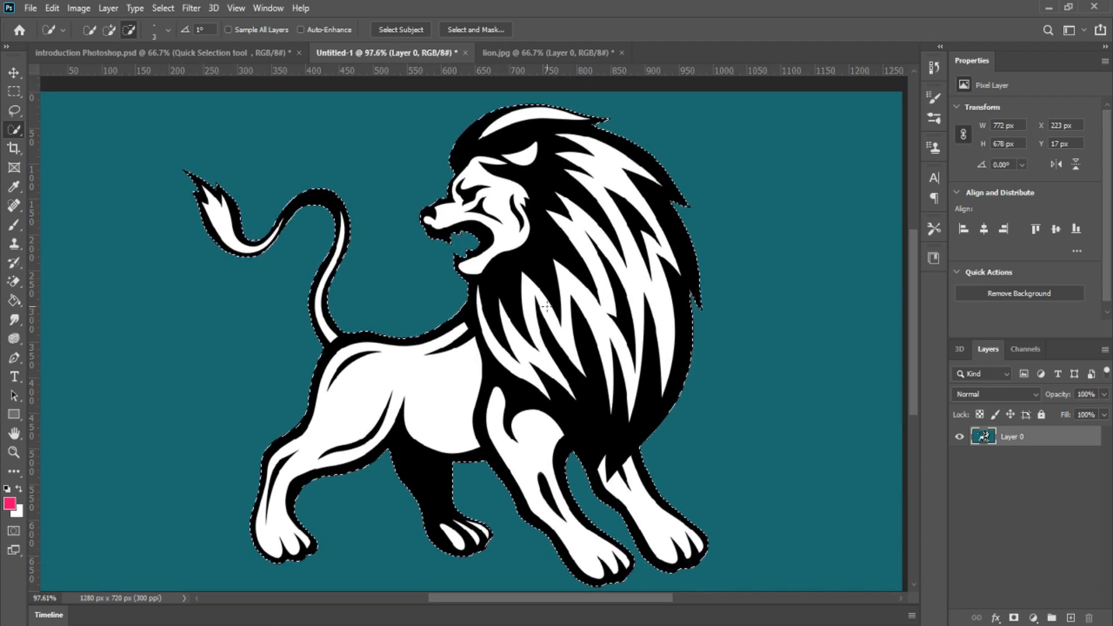
Step: Select the lion's connected black areas with the Magic Wand tool, and then clear the selection
right_click(16, 124)
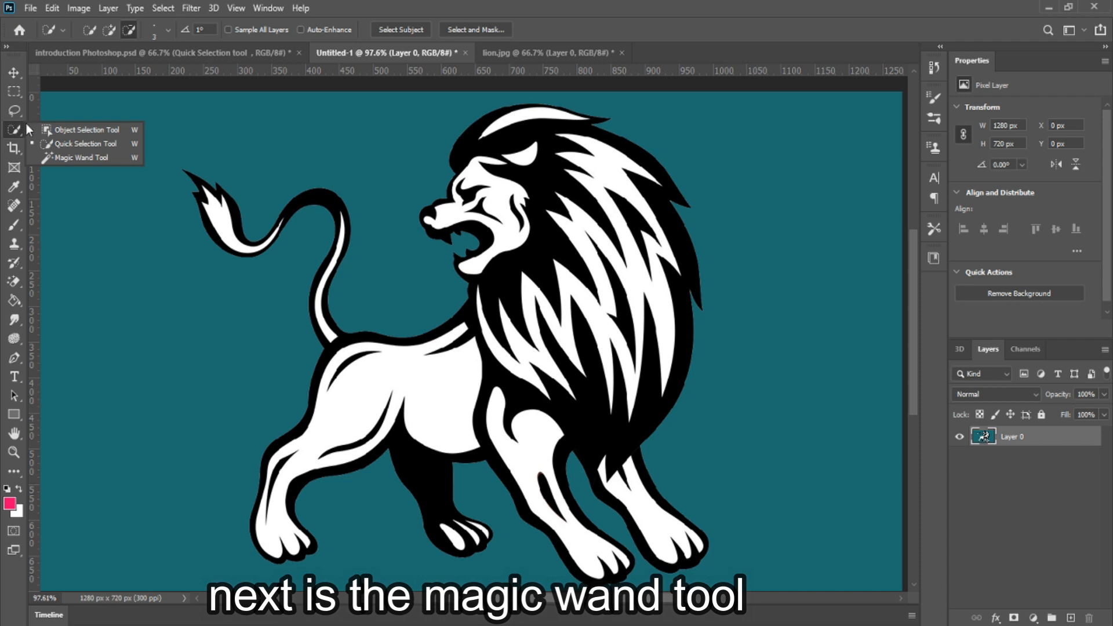
click(93, 157)
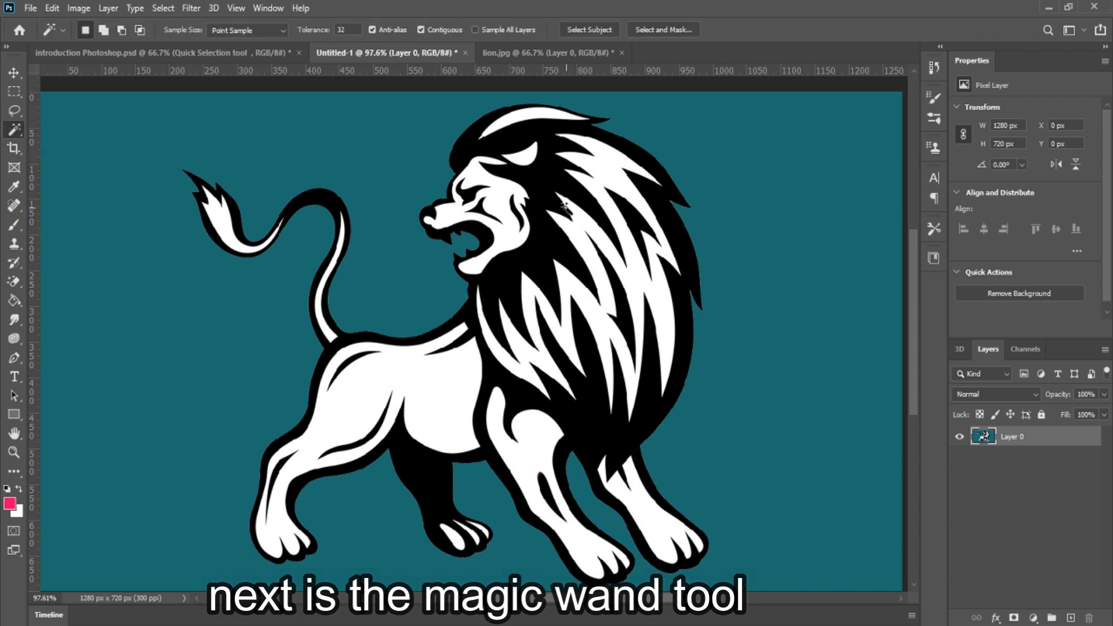
click(548, 190)
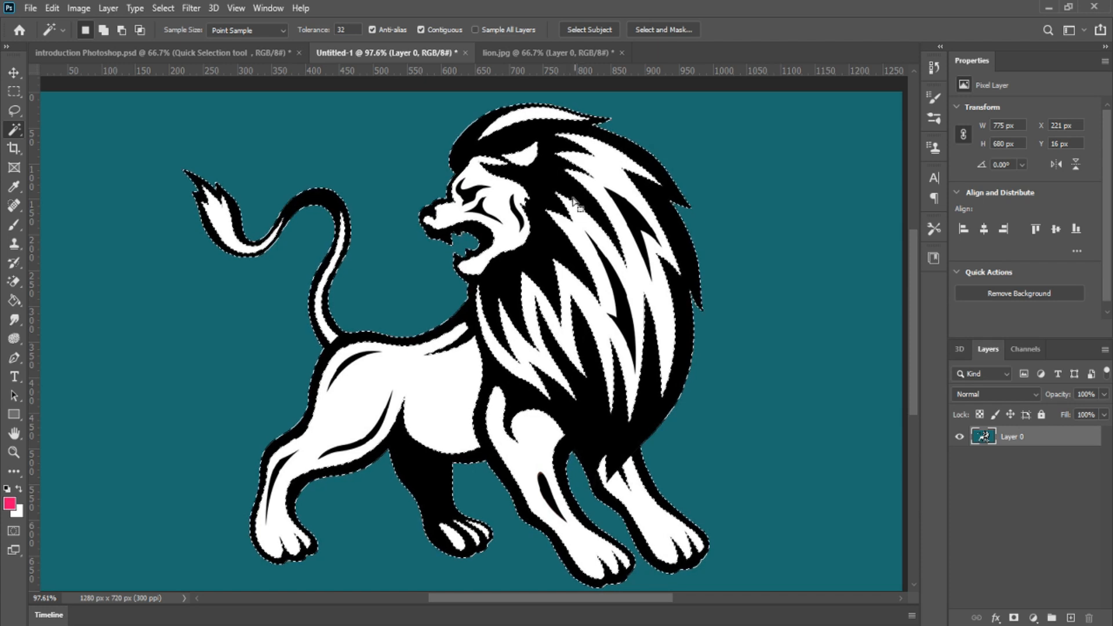
key(ctrl+d)
Step: Try the Magic Wand on separate white areas one at a time: the mane, head crest and front legs
click(599, 167)
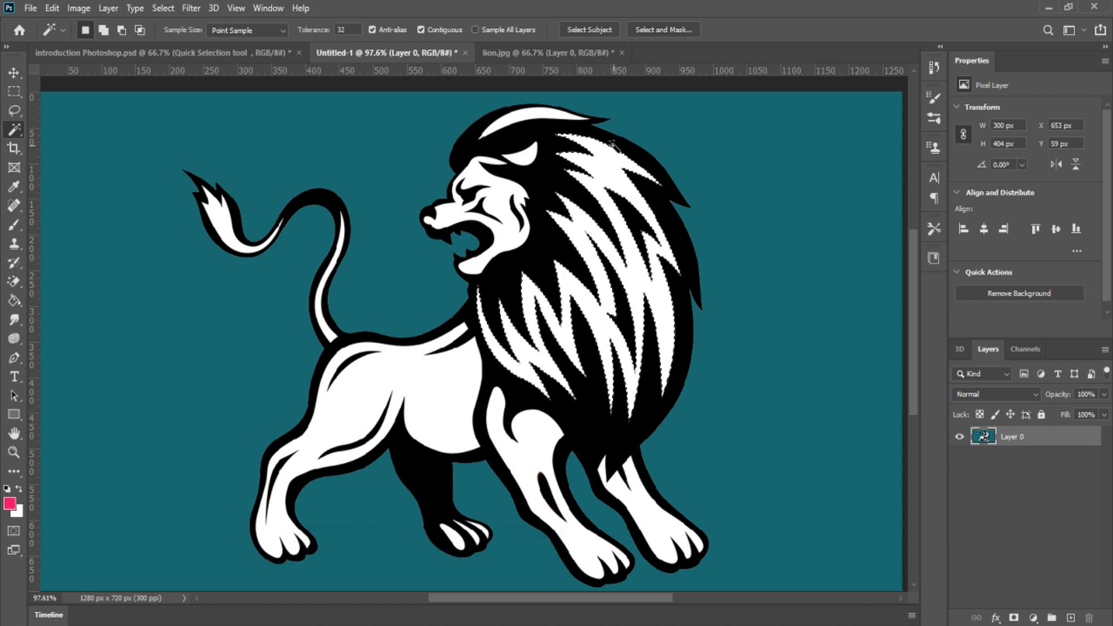
click(527, 118)
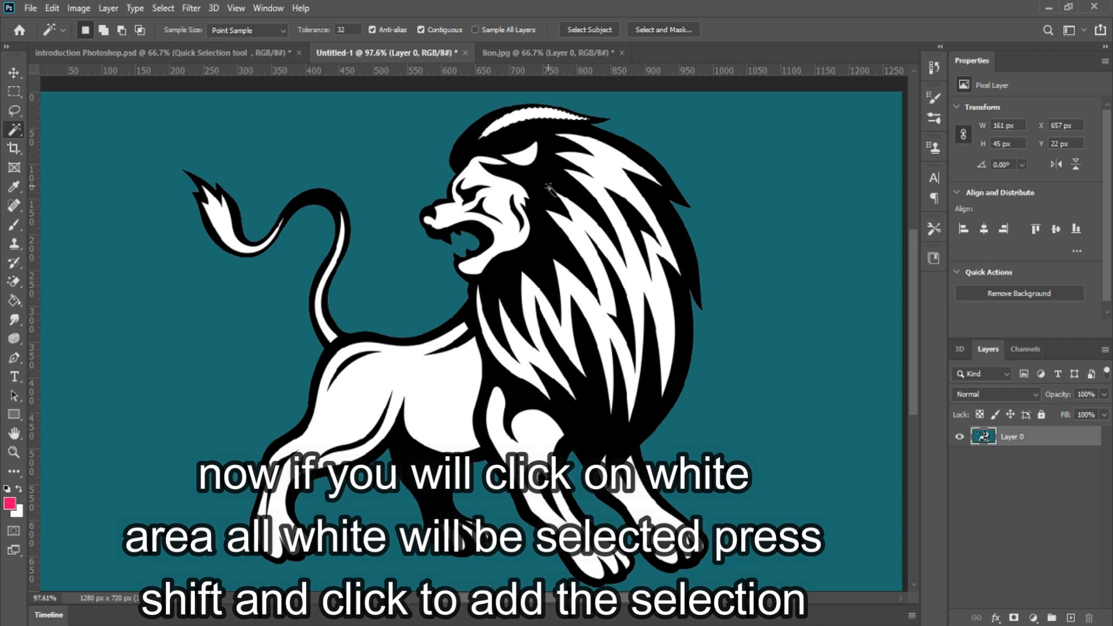
click(622, 264)
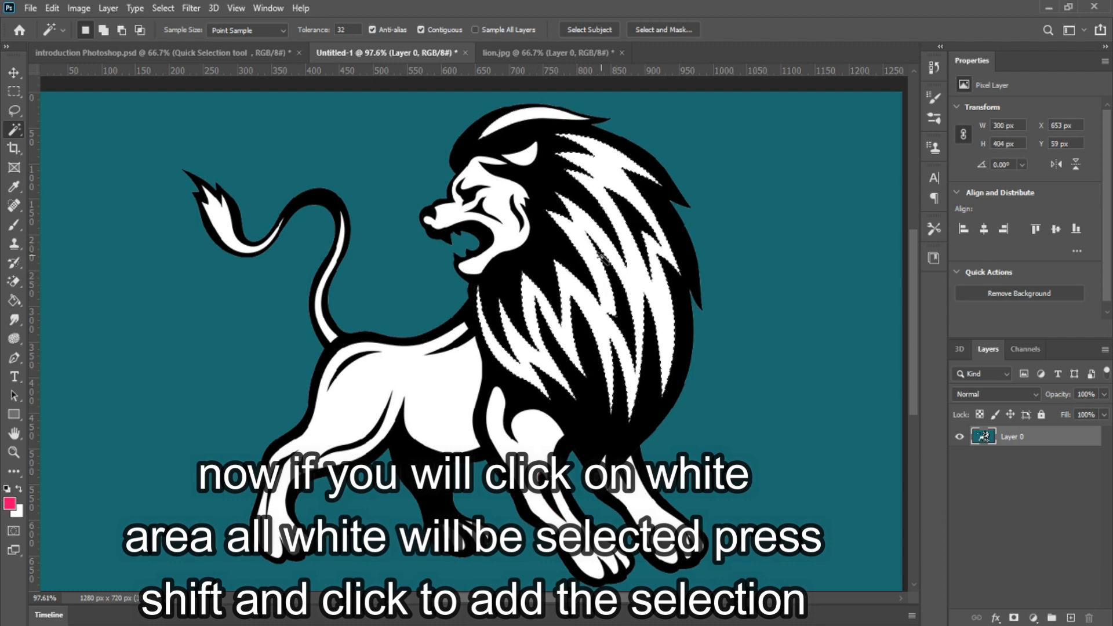
click(522, 448)
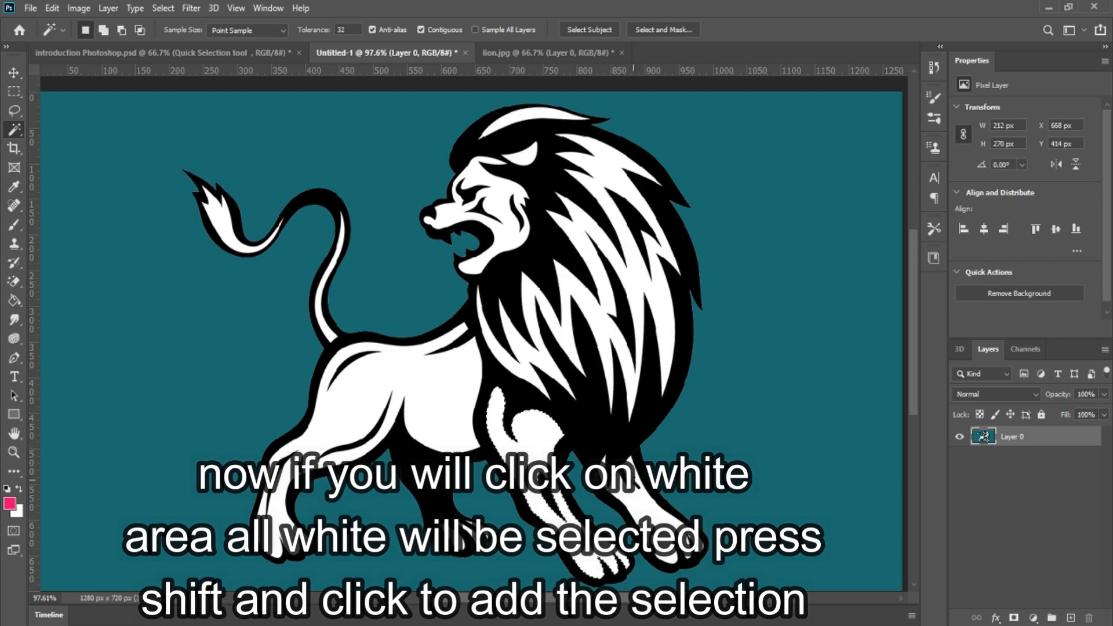
click(652, 518)
Step: Select the mane's white area with the Magic Wand and add the white areas of the legs, body, tail, face and head crest
click(610, 169)
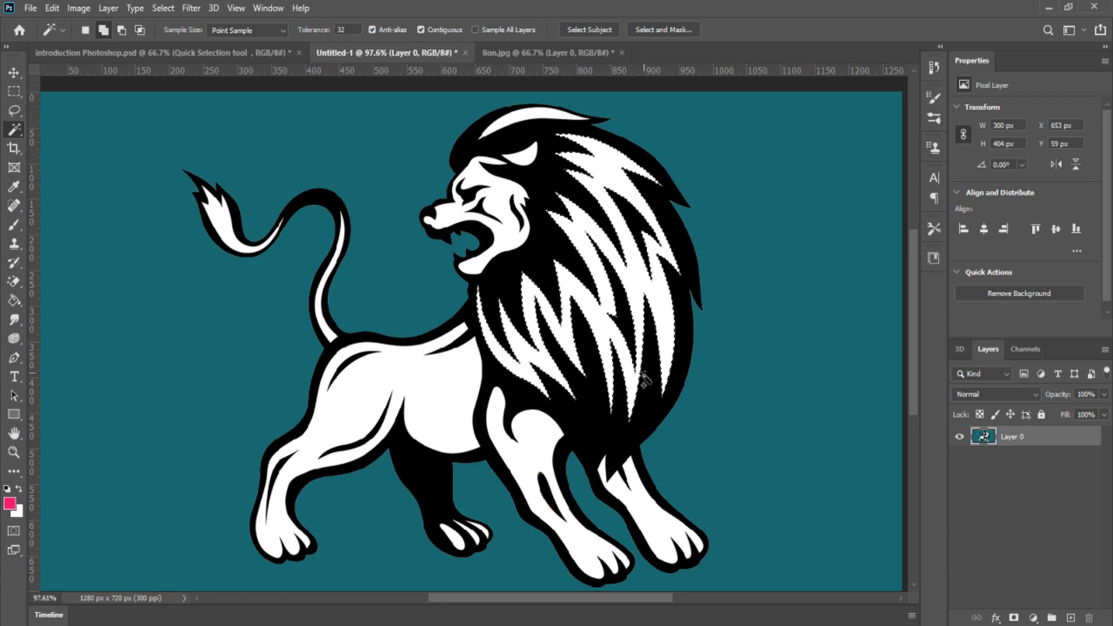
shift+click(527, 436)
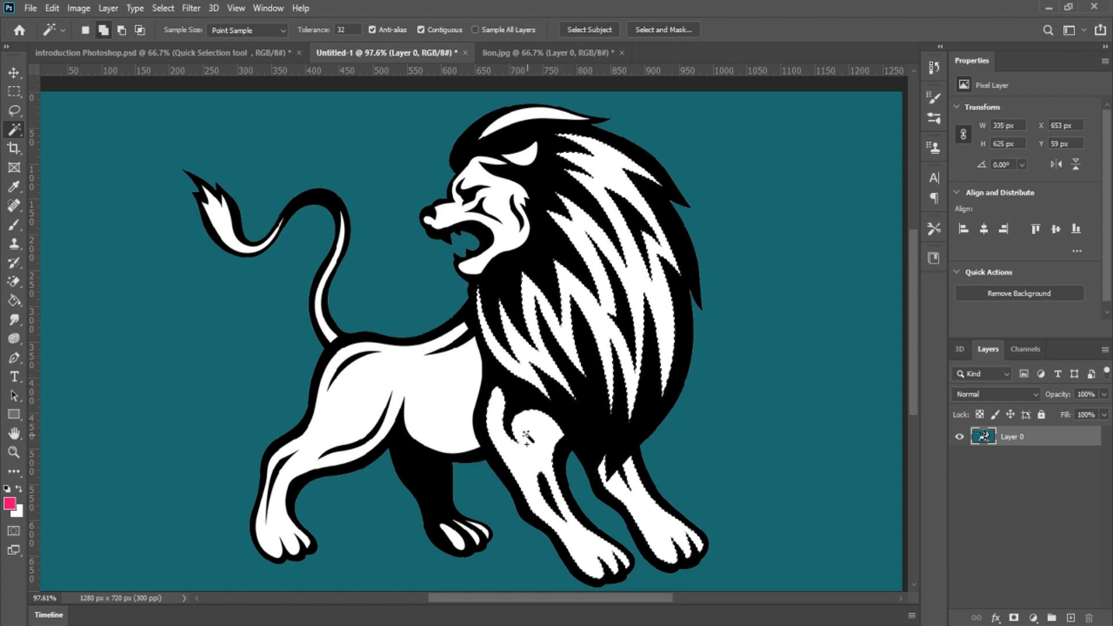
shift+click(221, 217)
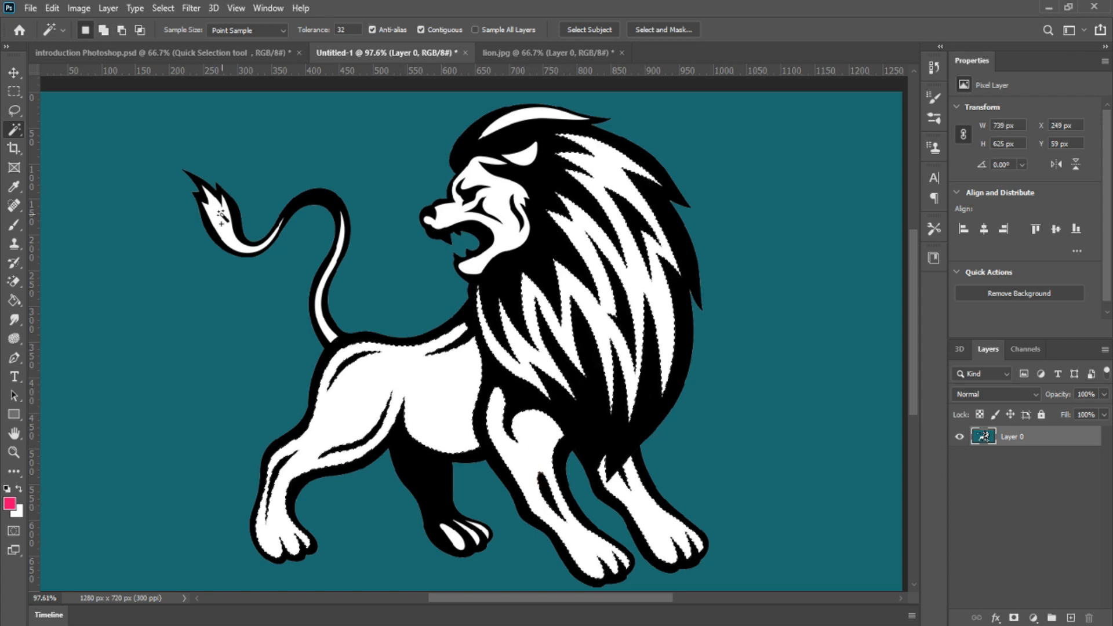
shift+click(454, 215)
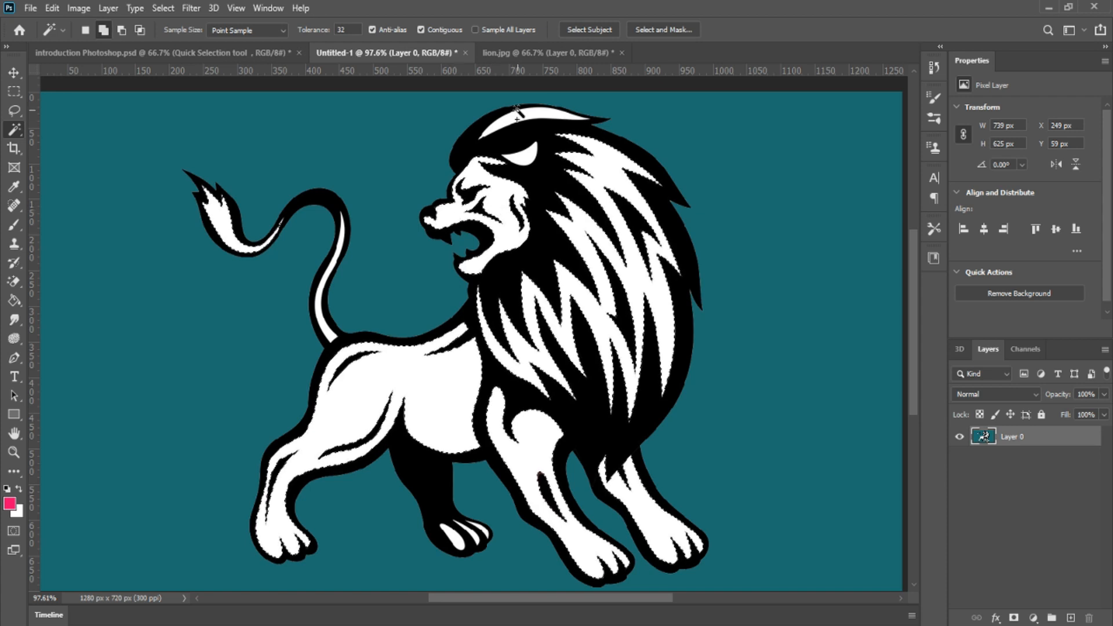
shift+click(533, 152)
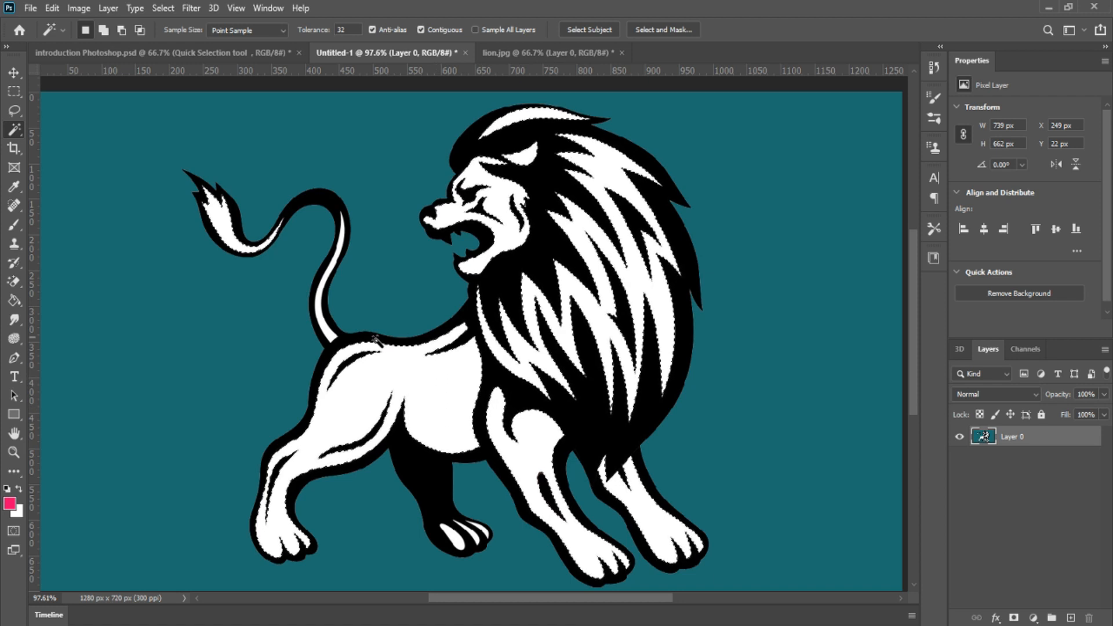
Step: Add the white strip along the lower tail to the Magic Wand selection
shift+click(321, 307)
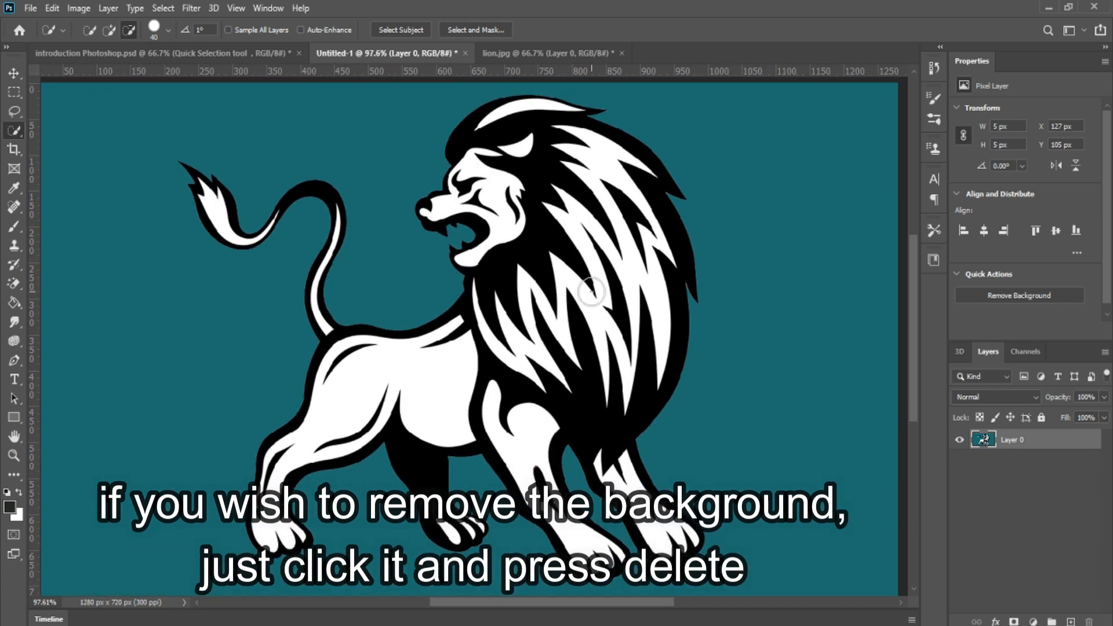
Step: Select the teal background around the lion with the Magic Wand tool and delete it
right_click(13, 130)
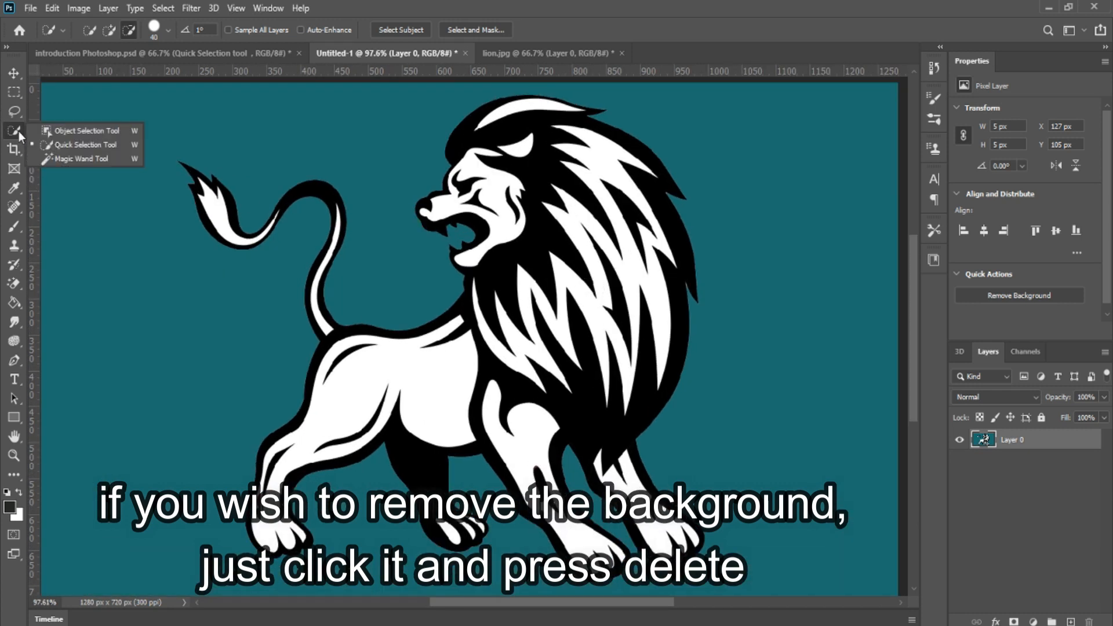
click(47, 158)
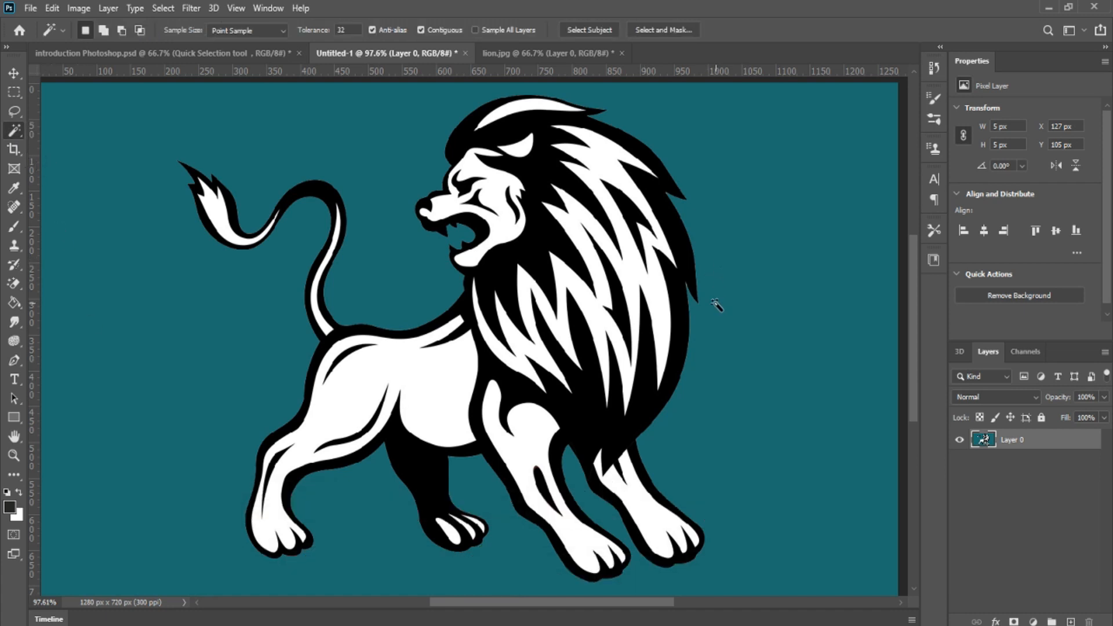
click(237, 324)
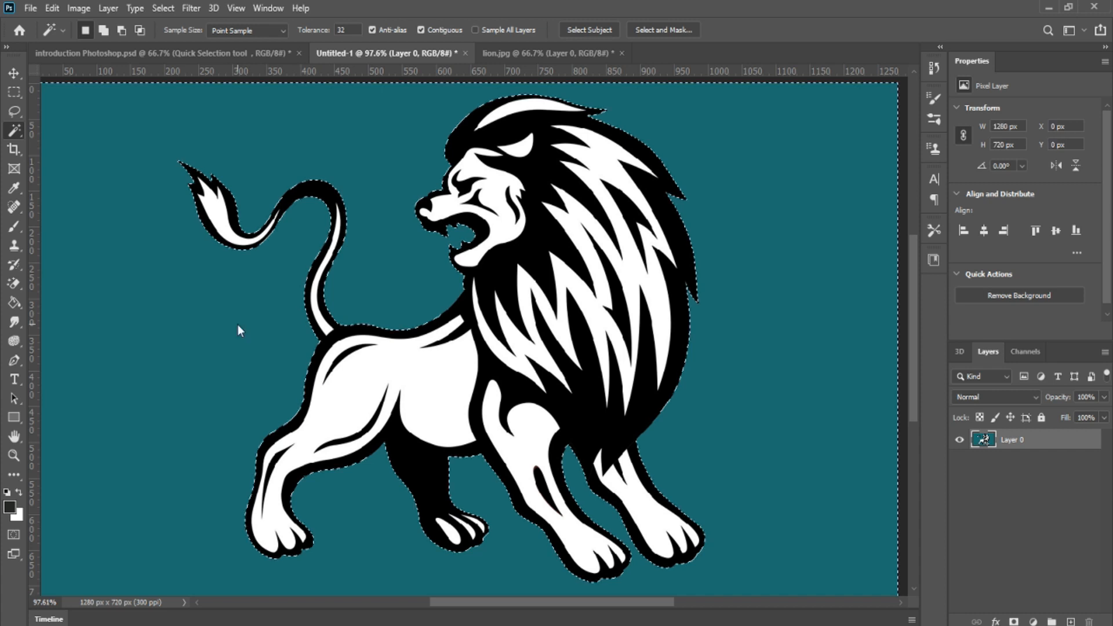
click(238, 325)
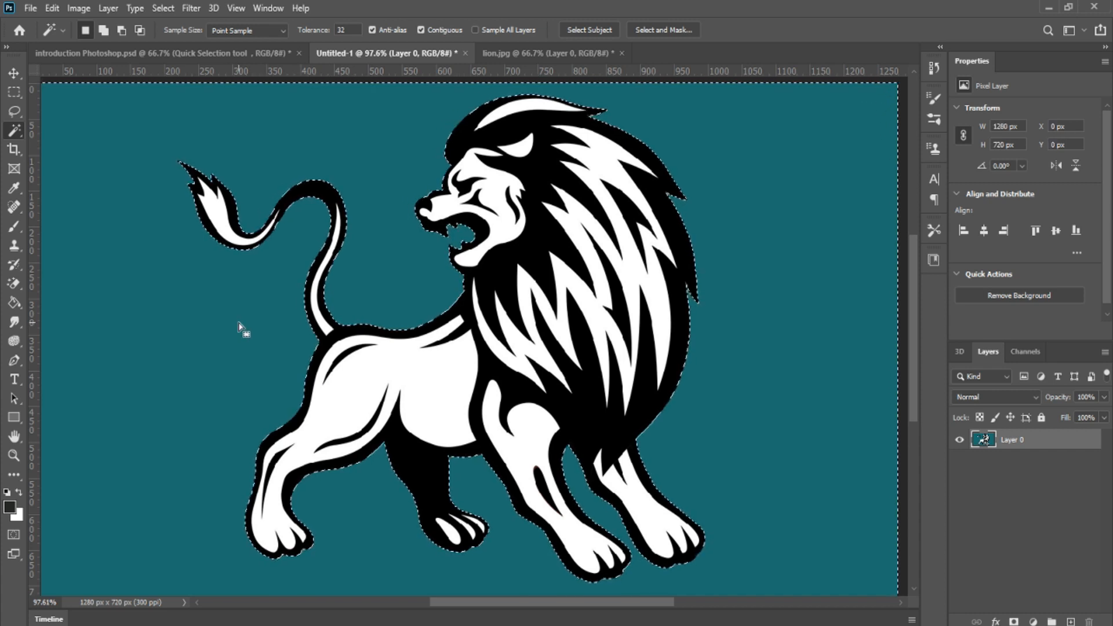
key(Delete)
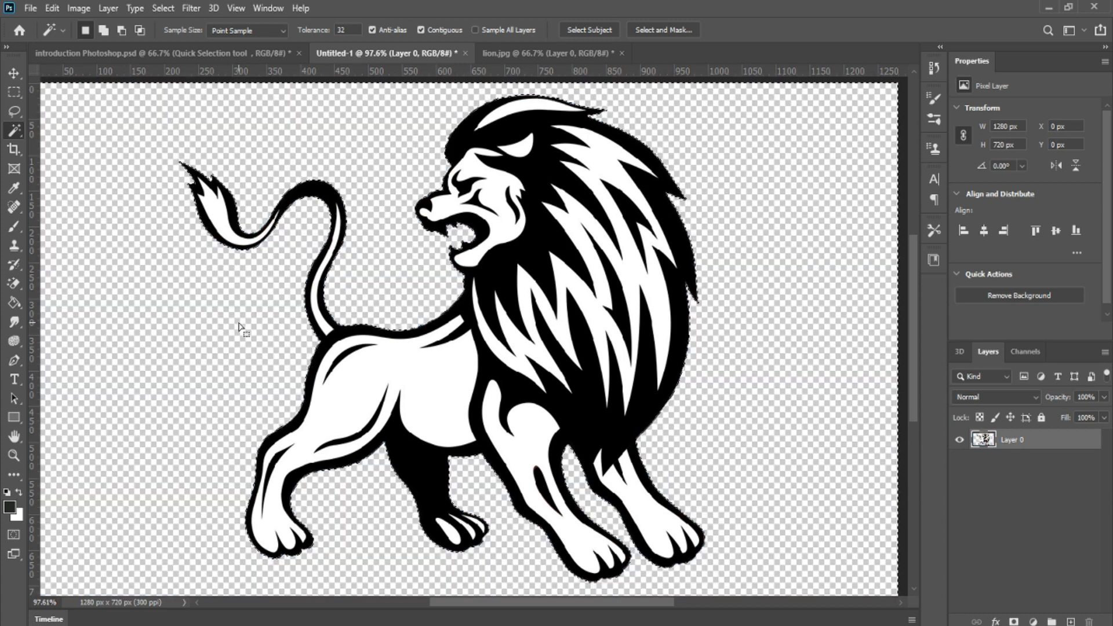
Step: Try moving the cut-out lion a short distance on the canvas with the Move tool
click(14, 73)
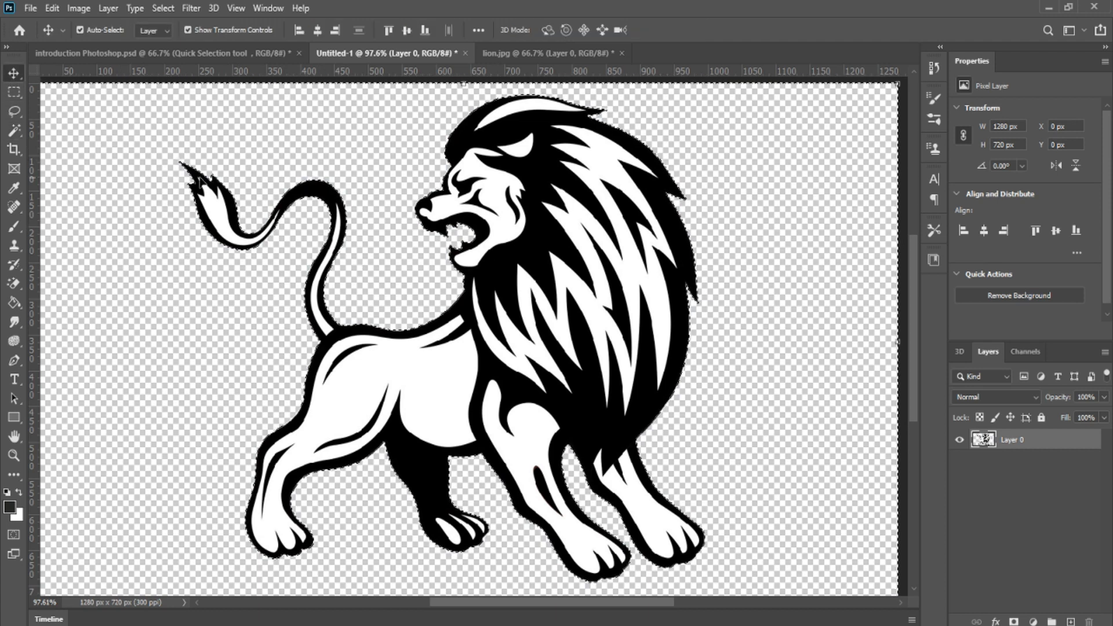
drag(470, 204, 435, 212)
drag(458, 174, 463, 167)
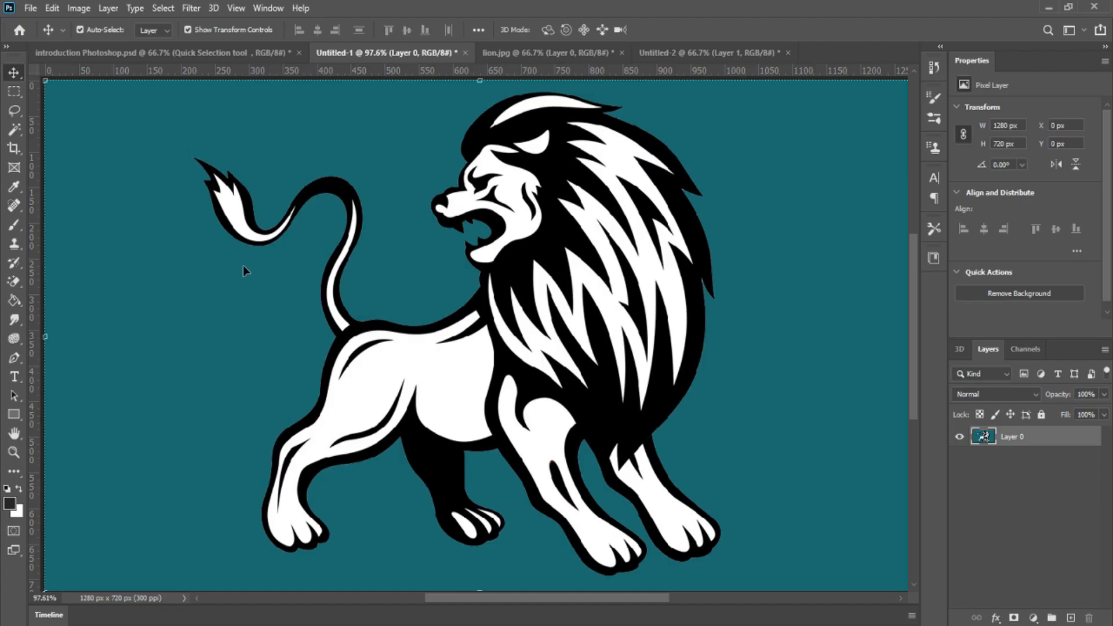
Step: Start a crop of the lion image with its teal background and pull both side edges in toward the lion
click(16, 147)
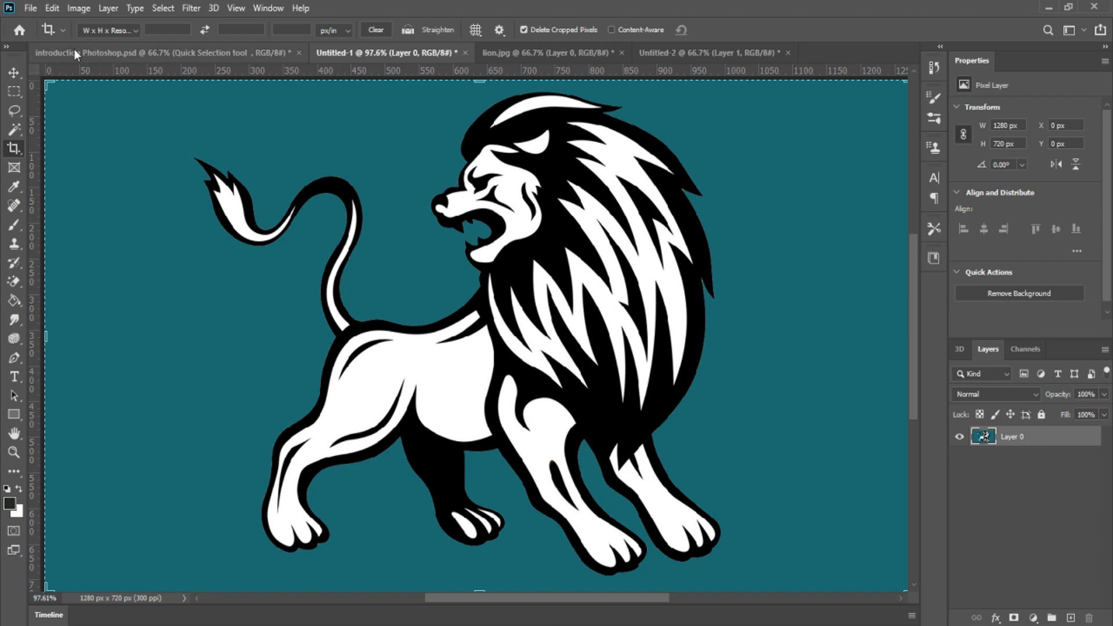
click(482, 81)
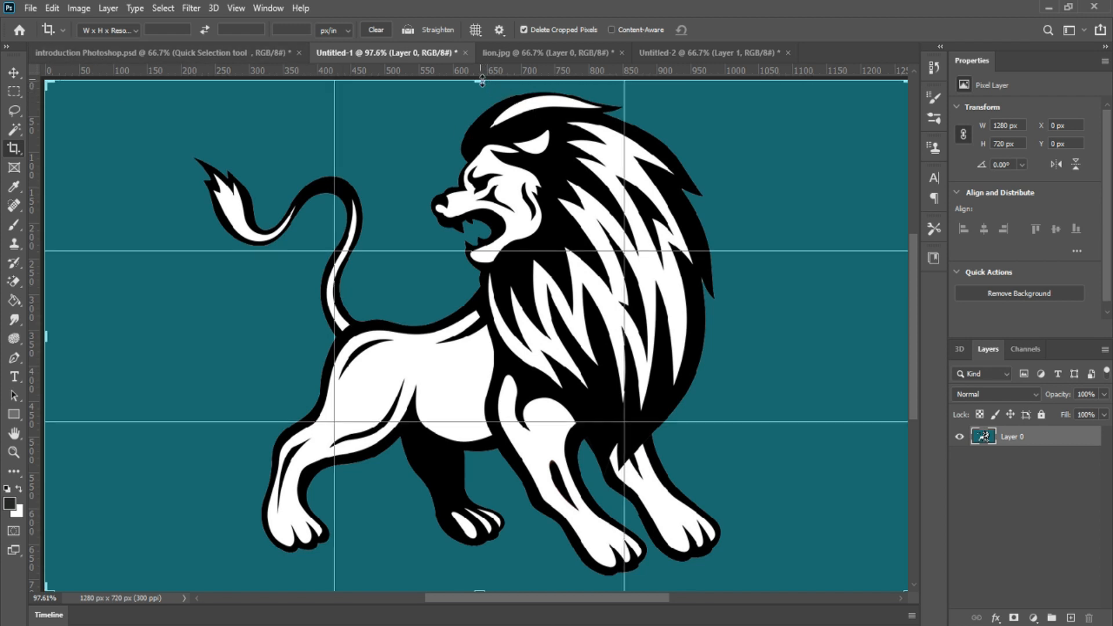
drag(49, 335, 93, 339)
key(ctrl+r)
drag(868, 336, 813, 342)
drag(154, 333, 170, 331)
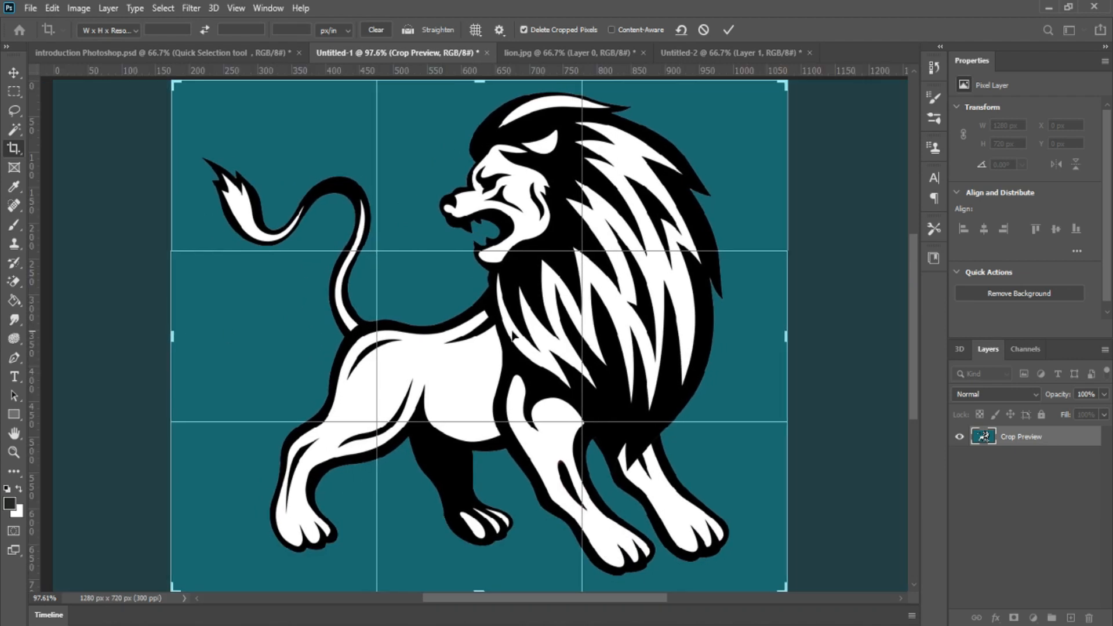
Step: Tighten the crop frame's sides and height, recentre the lion inside it and apply the crop at 807 x 708 px
drag(784, 336, 767, 337)
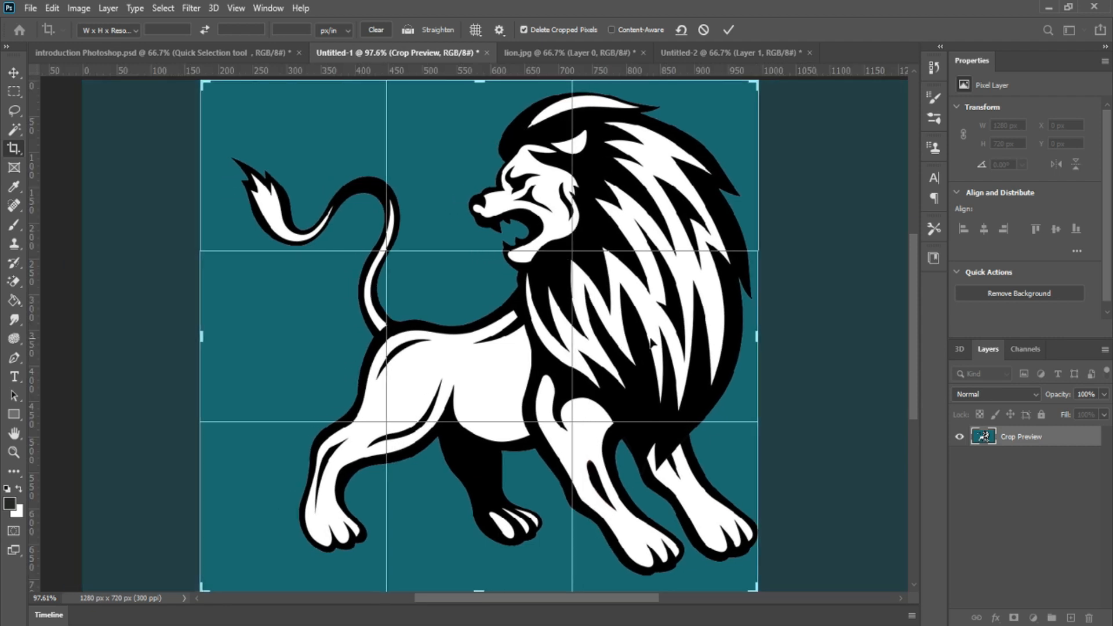
drag(430, 324, 414, 323)
drag(447, 401, 446, 397)
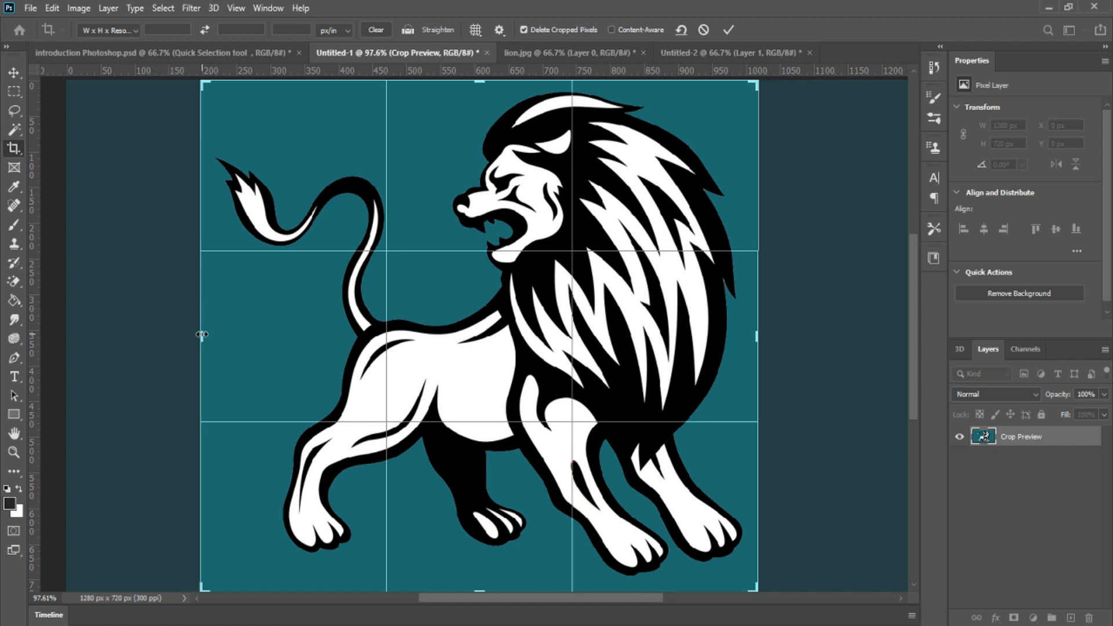
drag(481, 600, 480, 589)
drag(204, 338, 210, 338)
drag(493, 361, 495, 356)
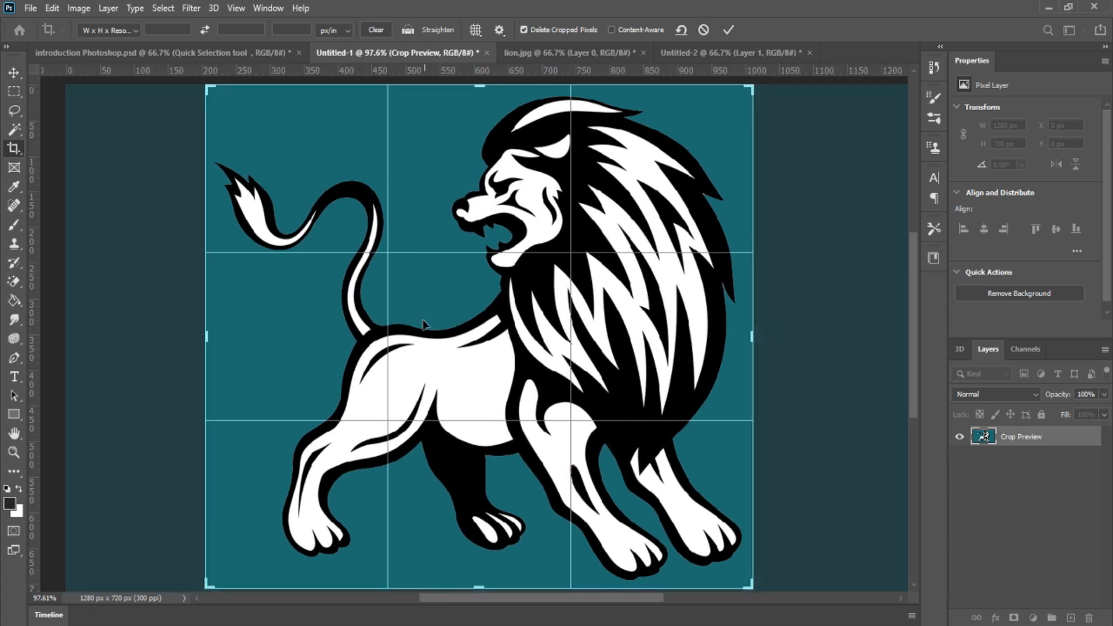
click(727, 31)
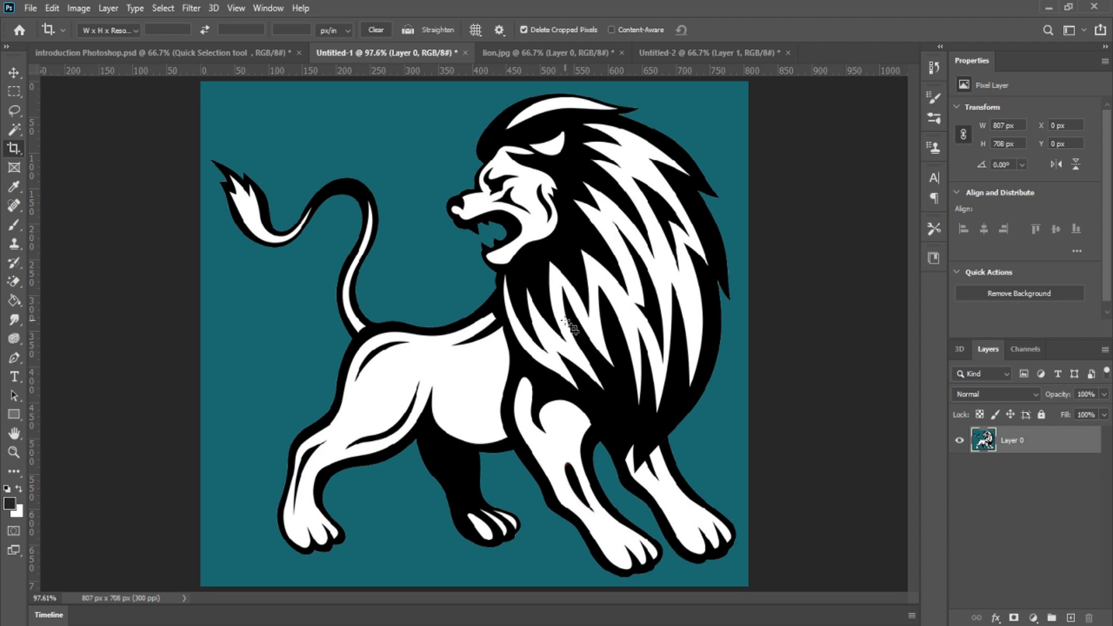
click(14, 73)
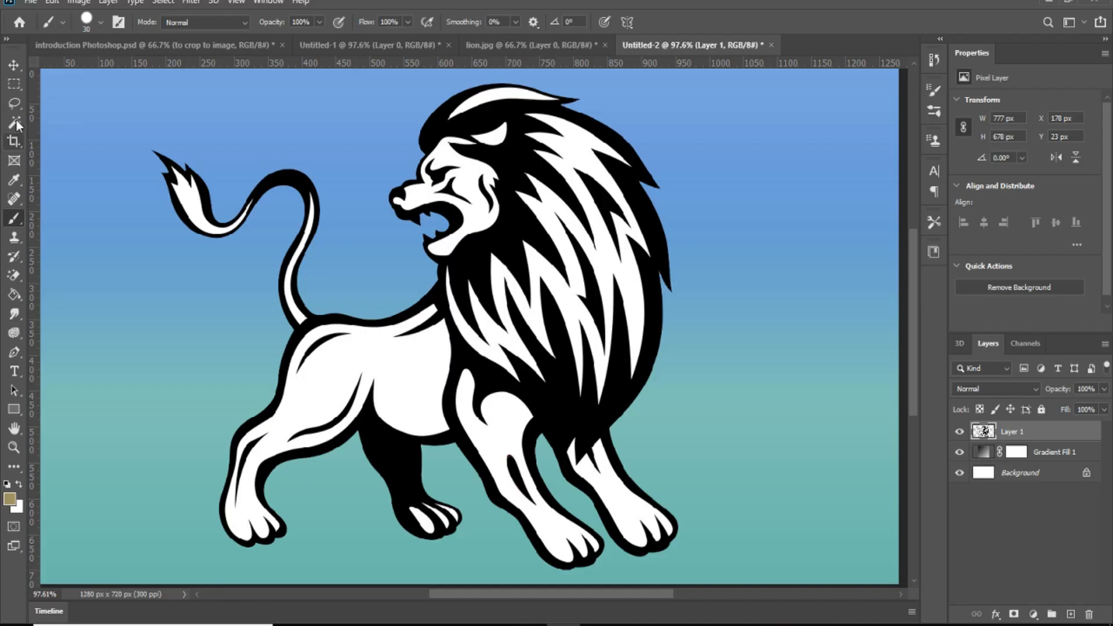
Step: Select the lion's white body on the gradient background with the Magic Wand and add the white toes of the far hind paw
key(w)
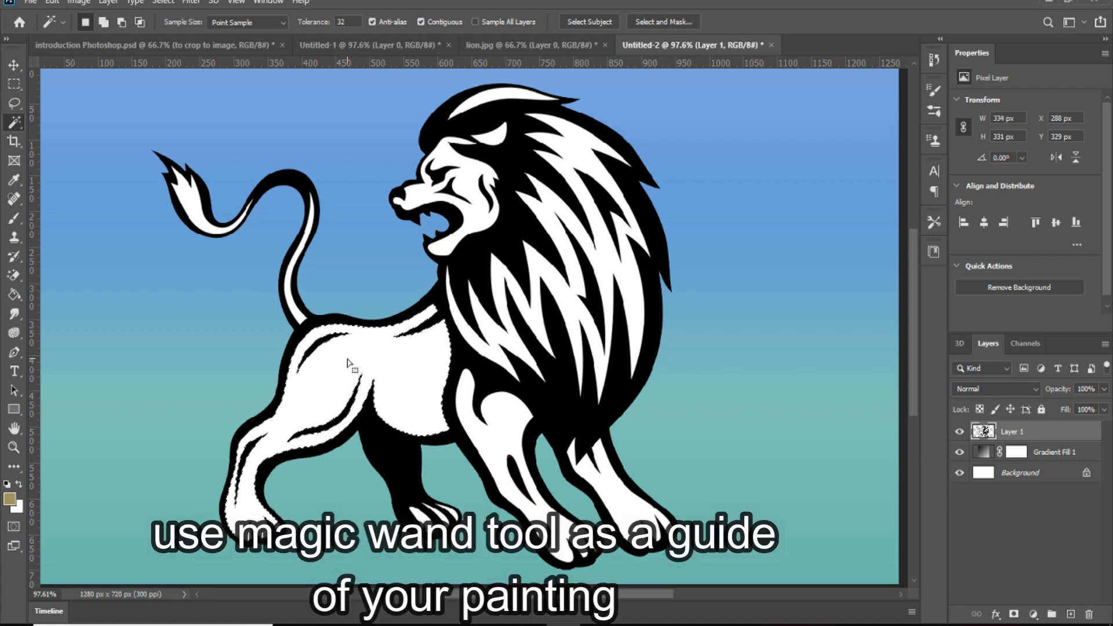
scroll(386, 364, up, 2)
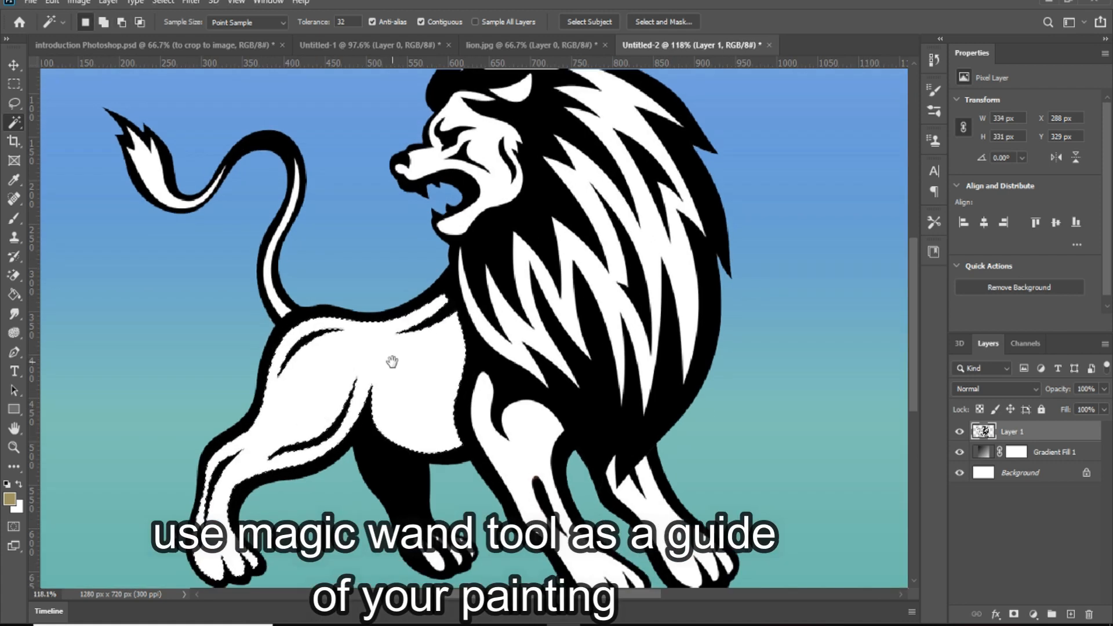
drag(391, 362, 373, 272)
shift+click(420, 474)
shift+click(439, 471)
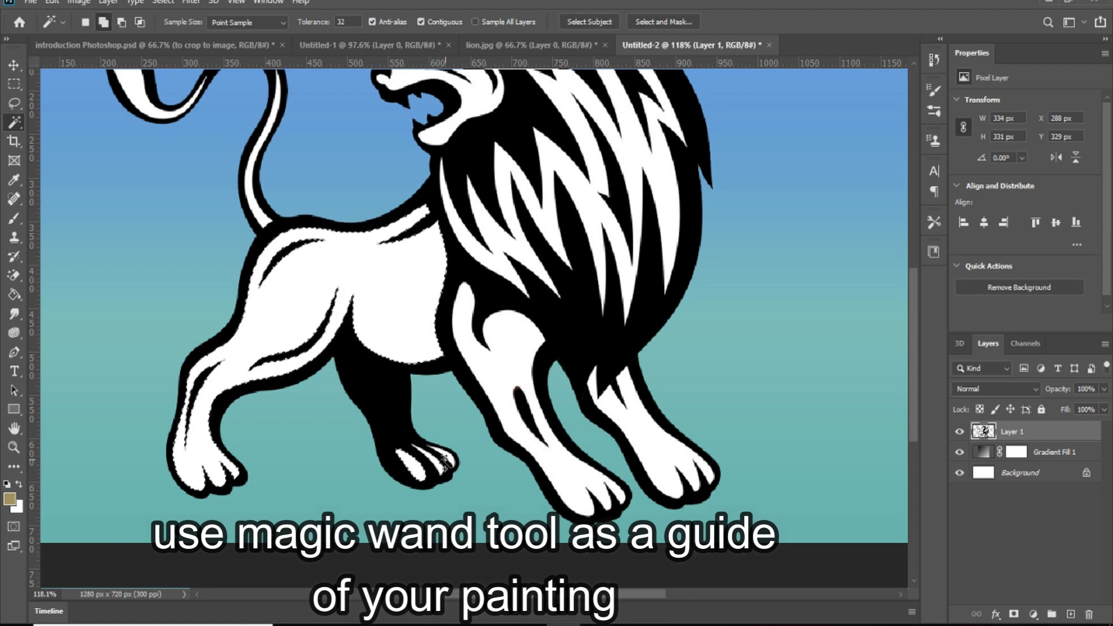
shift+click(452, 464)
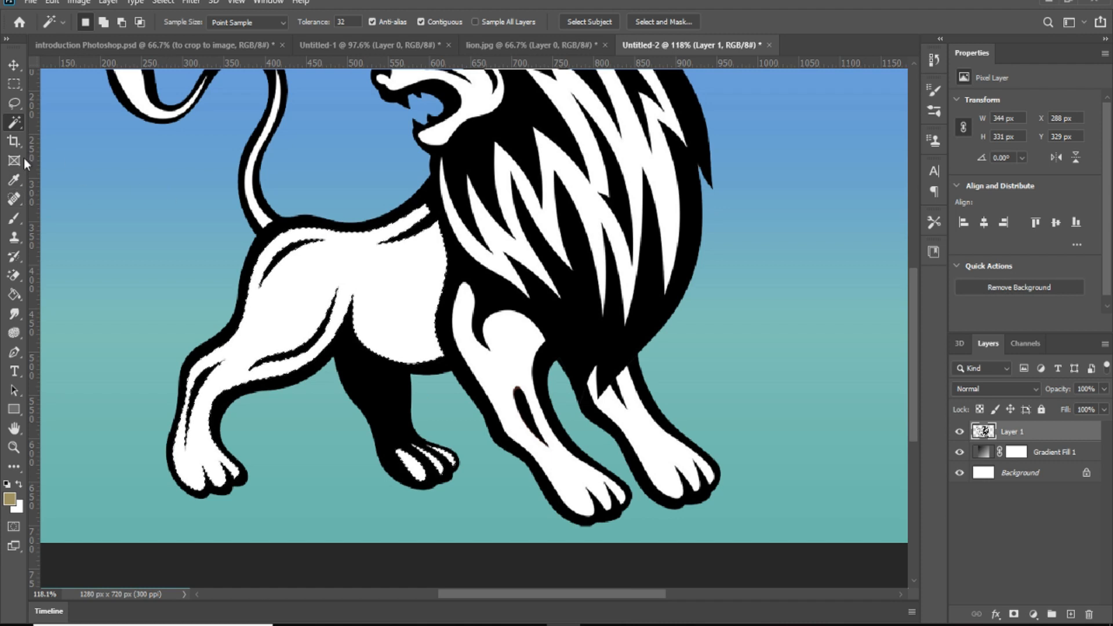
Step: Paint the selected body, hind leg and hind toes tan with a size 60 brush, and clear the selection
click(19, 218)
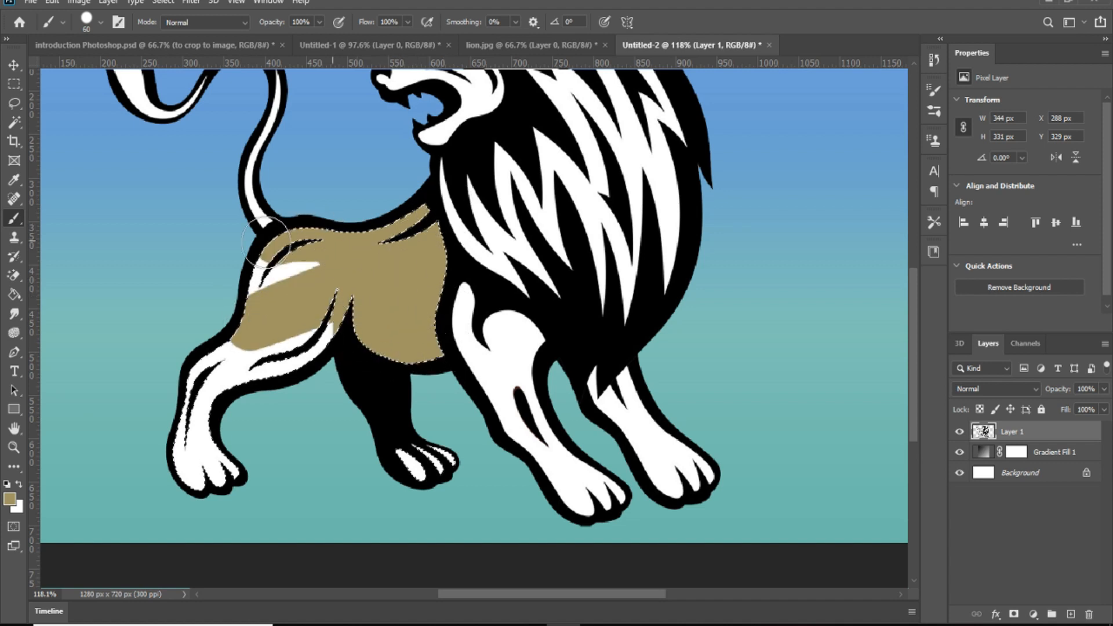
mouse_move(142, 423)
mouse_down()
mouse_move(201, 358)
mouse_move(184, 447)
mouse_move(195, 384)
mouse_move(209, 478)
mouse_move(229, 487)
mouse_move(217, 387)
mouse_move(346, 337)
mouse_move(369, 313)
mouse_up()
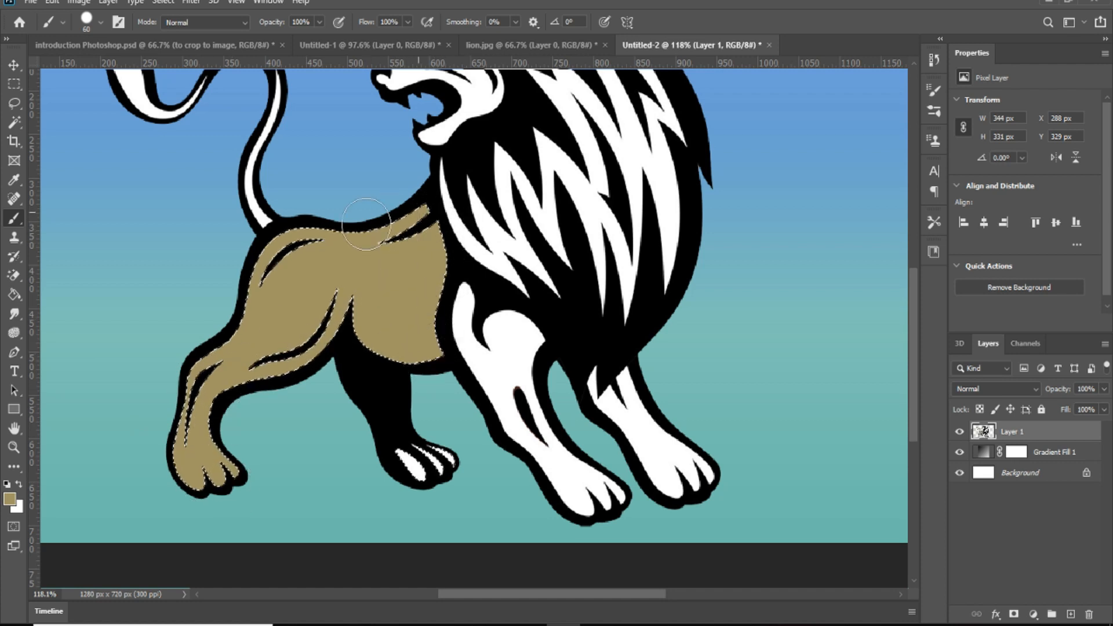
mouse_move(383, 464)
mouse_down()
mouse_move(434, 473)
mouse_move(434, 443)
mouse_move(410, 440)
mouse_move(444, 462)
mouse_up()
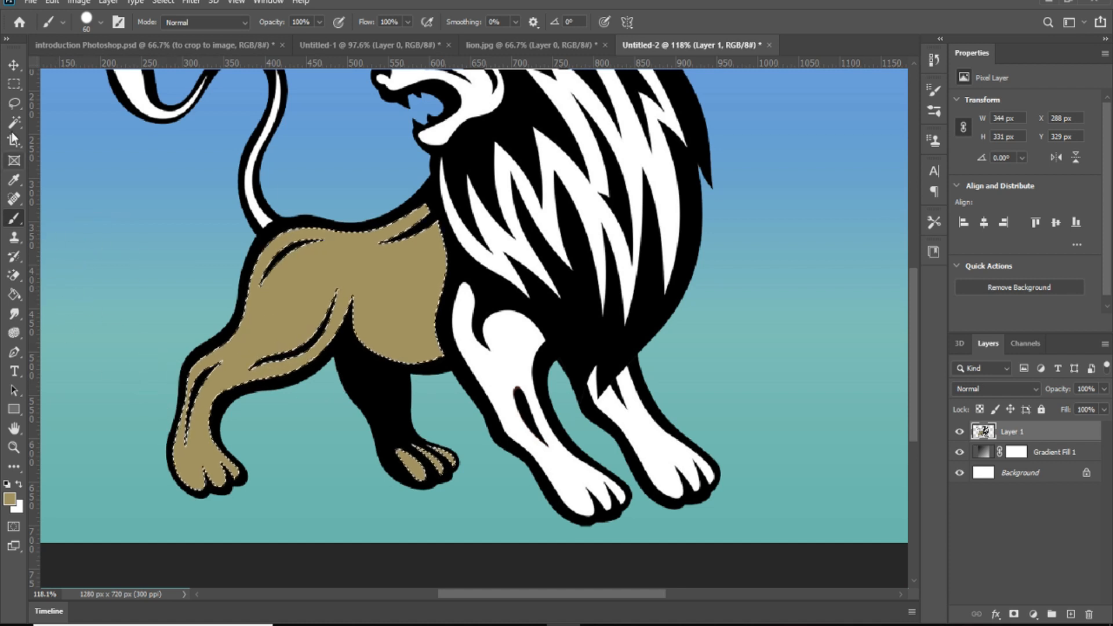
key(ctrl+d)
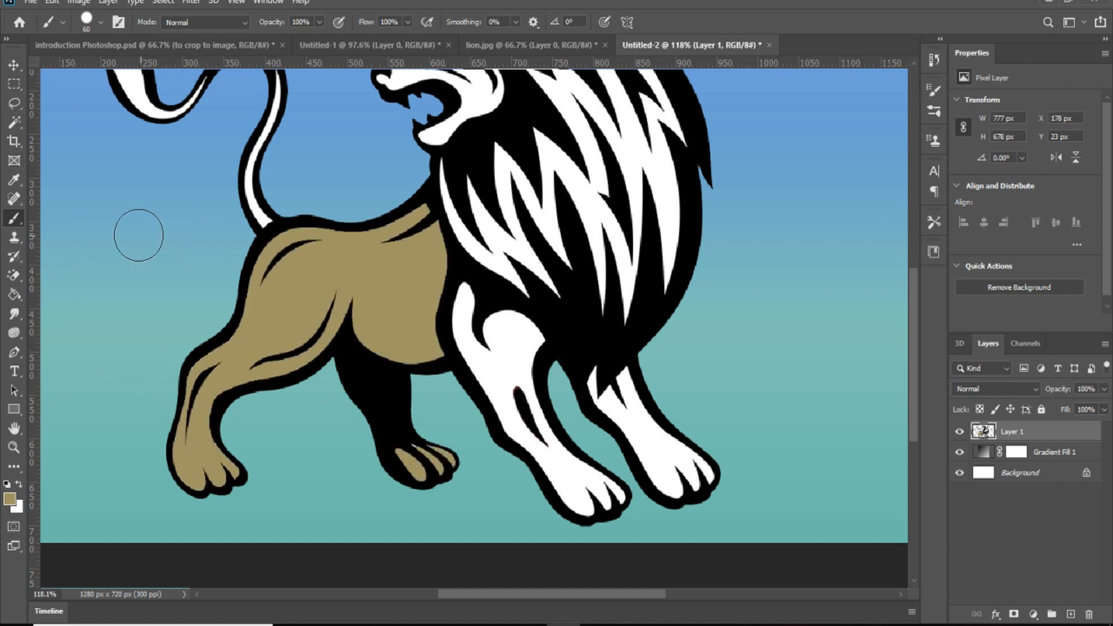
Step: Select the white areas of both front legs with the Magic Wand and paint them tan with the Brush tool
click(14, 123)
click(507, 347)
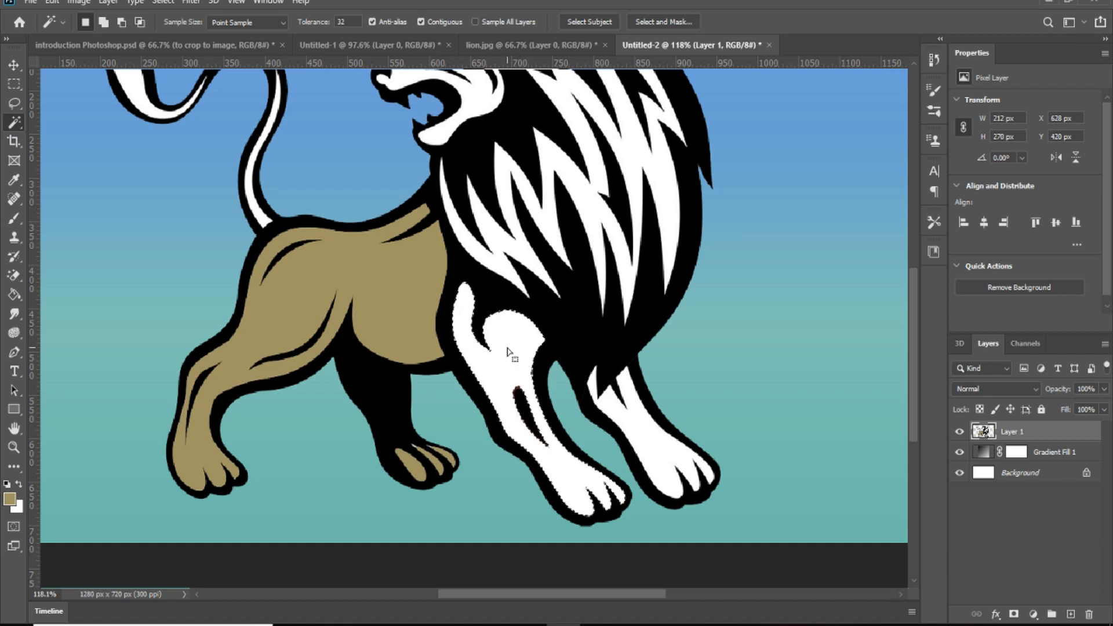
shift+click(651, 447)
click(13, 219)
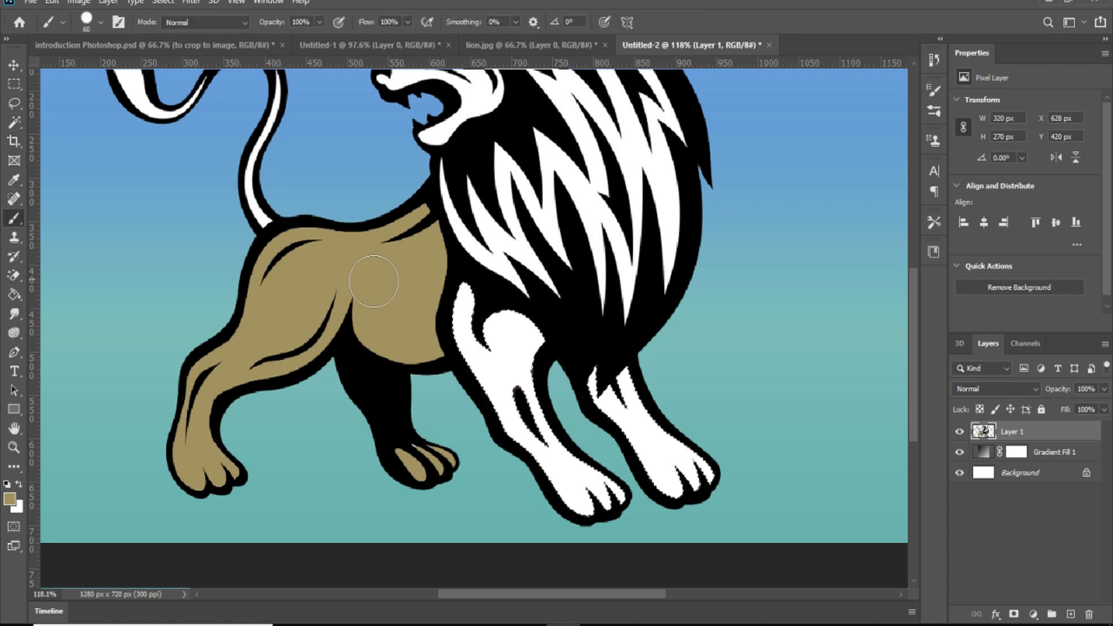
mouse_move(467, 313)
mouse_down()
mouse_move(502, 360)
mouse_move(531, 359)
mouse_move(504, 312)
mouse_move(532, 330)
mouse_move(456, 313)
mouse_move(450, 282)
mouse_move(467, 360)
mouse_move(553, 332)
mouse_move(536, 361)
mouse_move(551, 432)
mouse_move(621, 484)
mouse_up()
drag(533, 451, 541, 474)
mouse_move(597, 368)
mouse_down()
mouse_move(614, 384)
mouse_move(619, 361)
mouse_move(635, 434)
mouse_move(707, 474)
mouse_up()
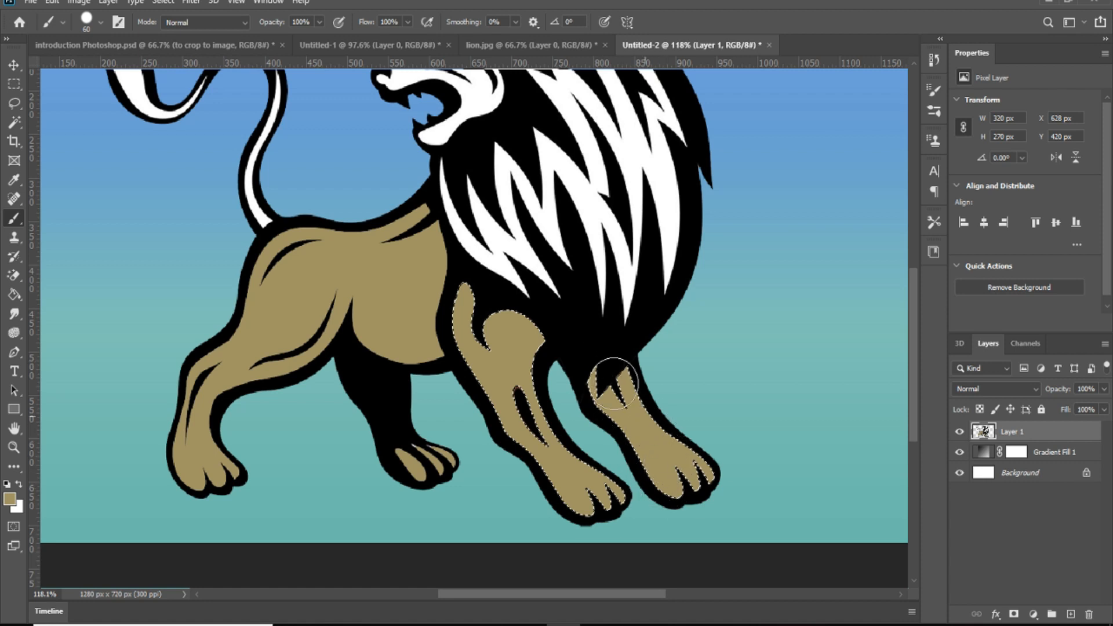
Step: Select the lion's white ear with the Magic Wand, paint it tan with the Brush tool and clear the selection
scroll(511, 426, down, 3)
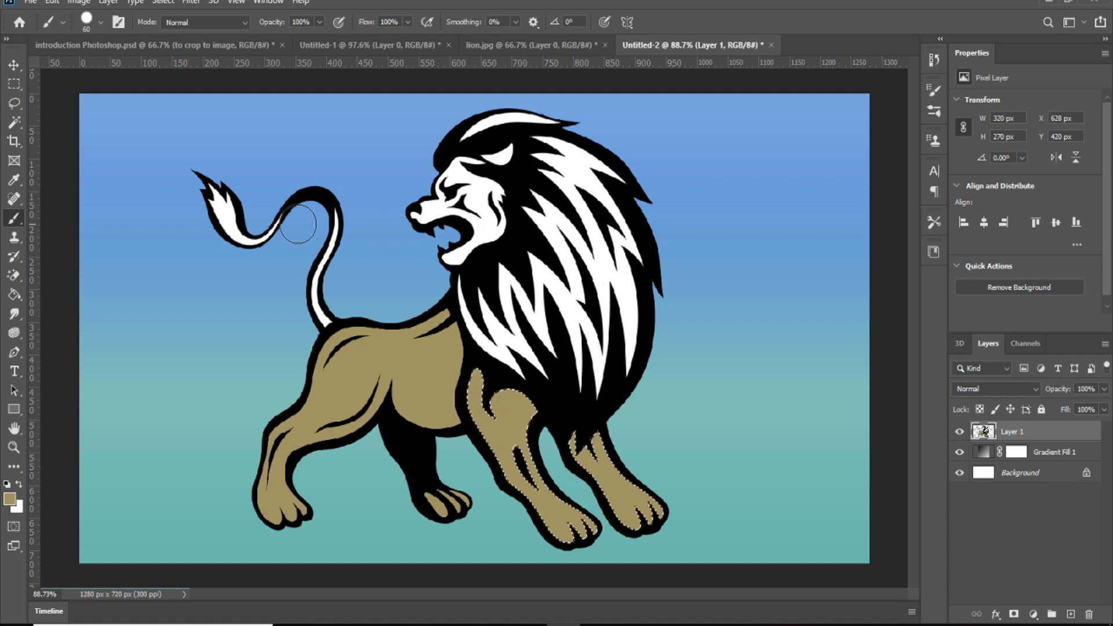
click(14, 122)
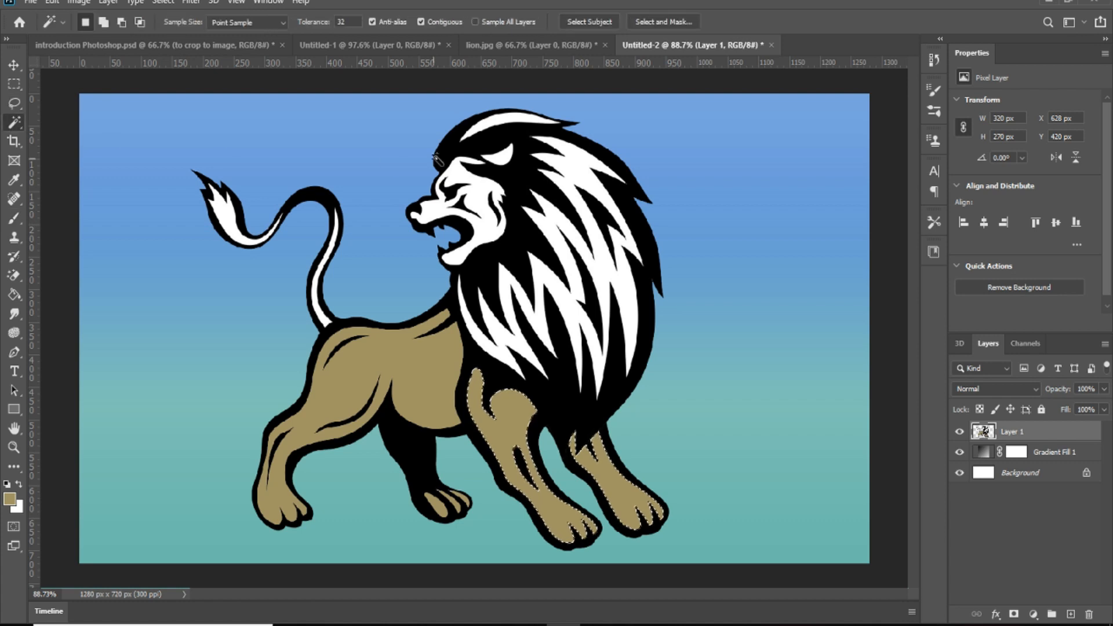
click(501, 161)
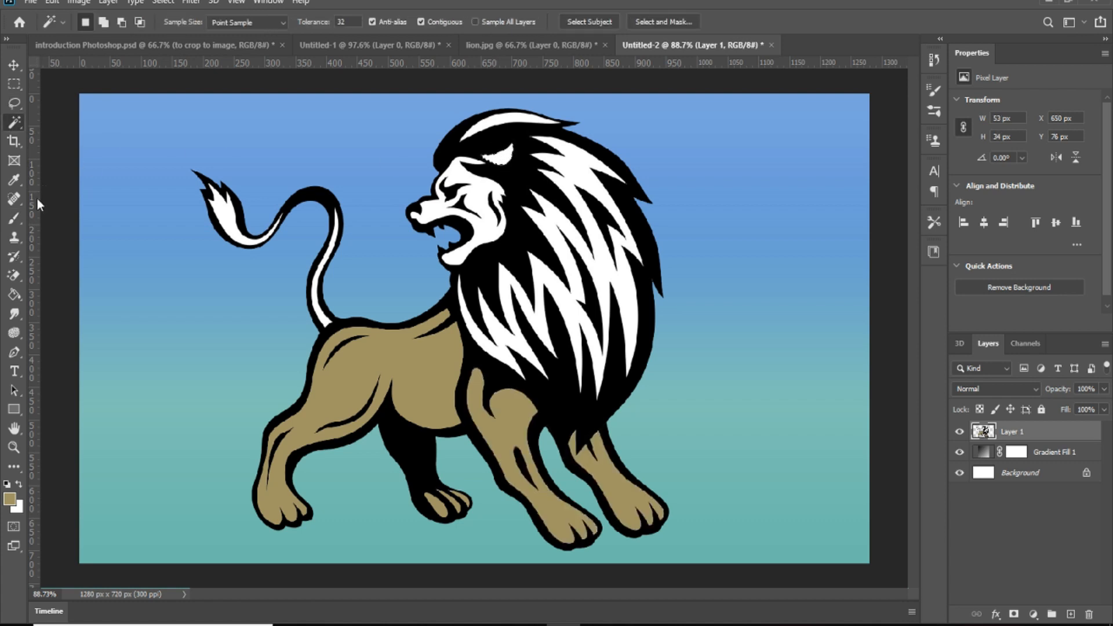
click(14, 218)
drag(513, 148, 497, 153)
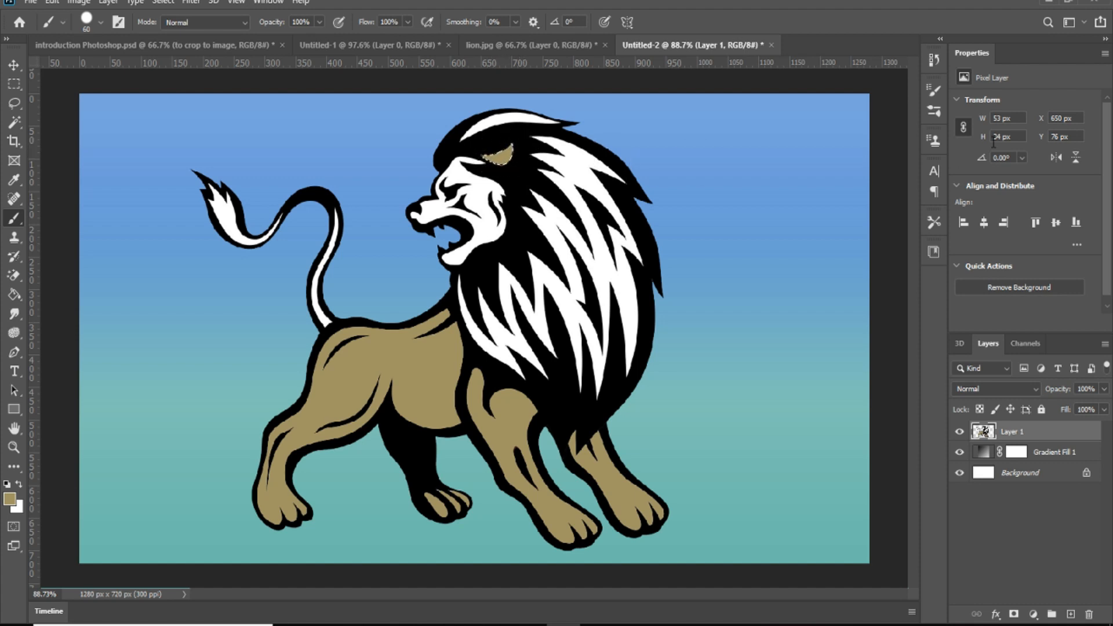
key(ctrl+d)
Step: Select the lion's white face with the Magic Wand, paint it tan with the Brush tool and clear the selection
click(13, 124)
click(61, 150)
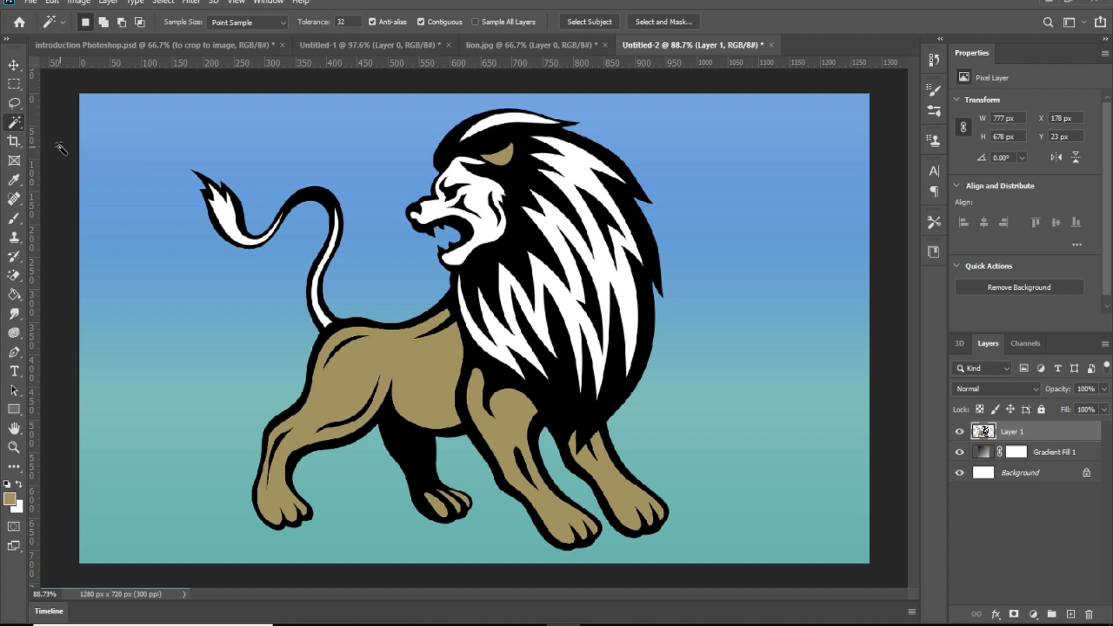
click(480, 199)
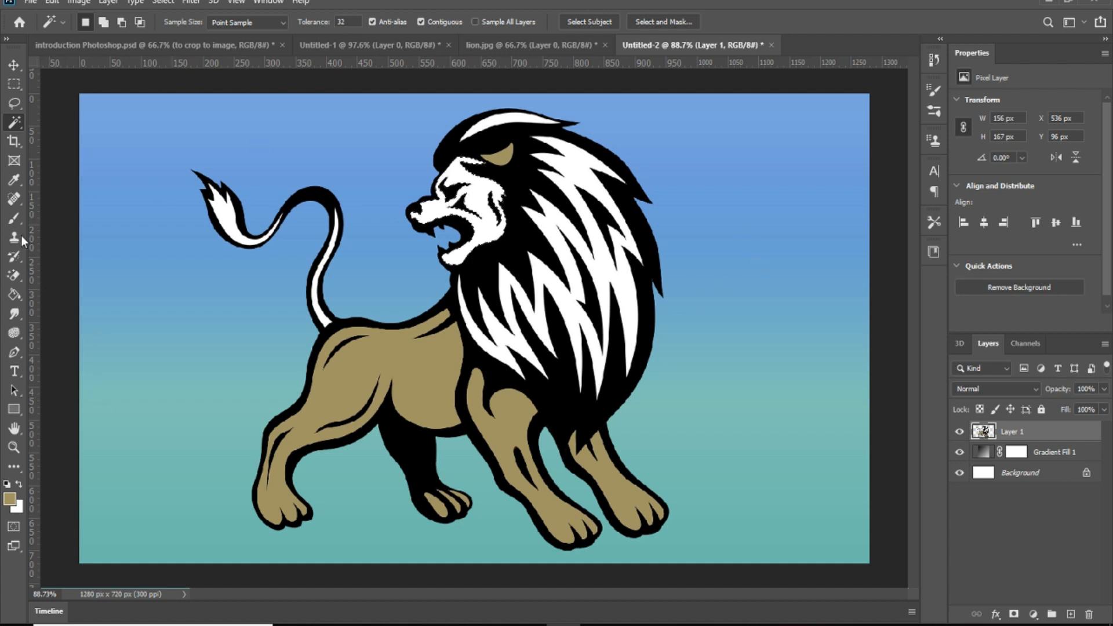
click(17, 217)
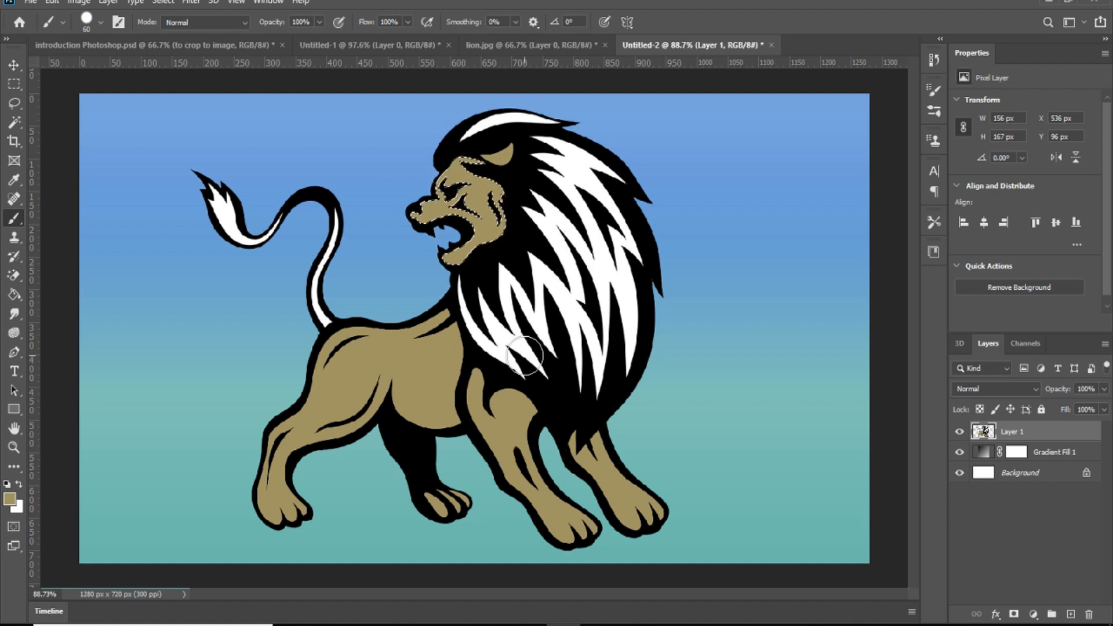
key(ctrl+d)
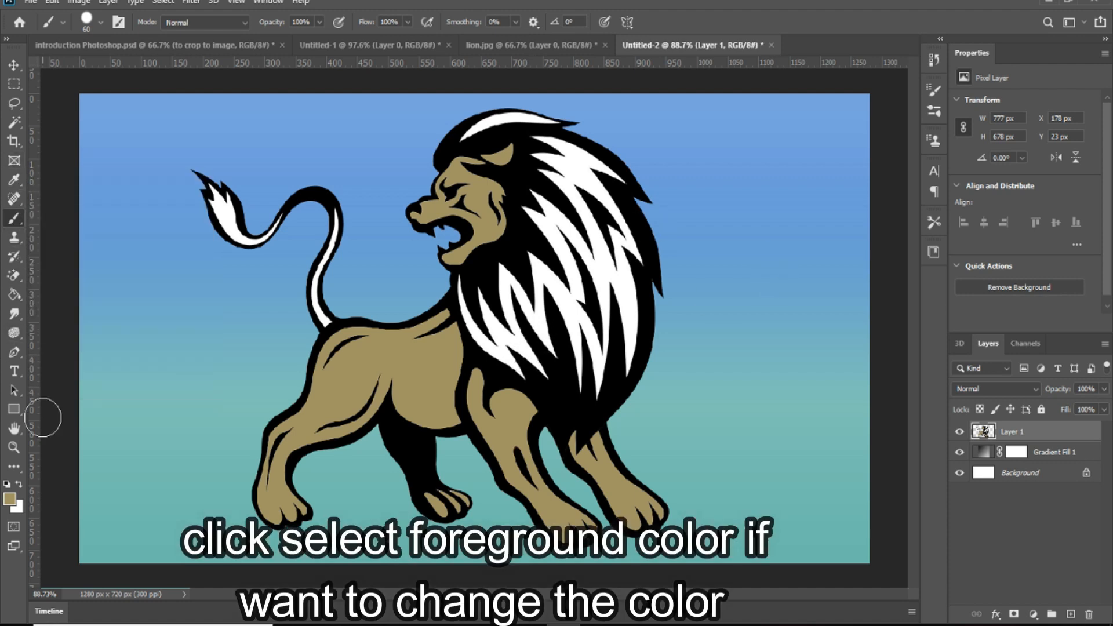
Step: Set the foreground colour to the dark olive brown 695d2f
click(10, 500)
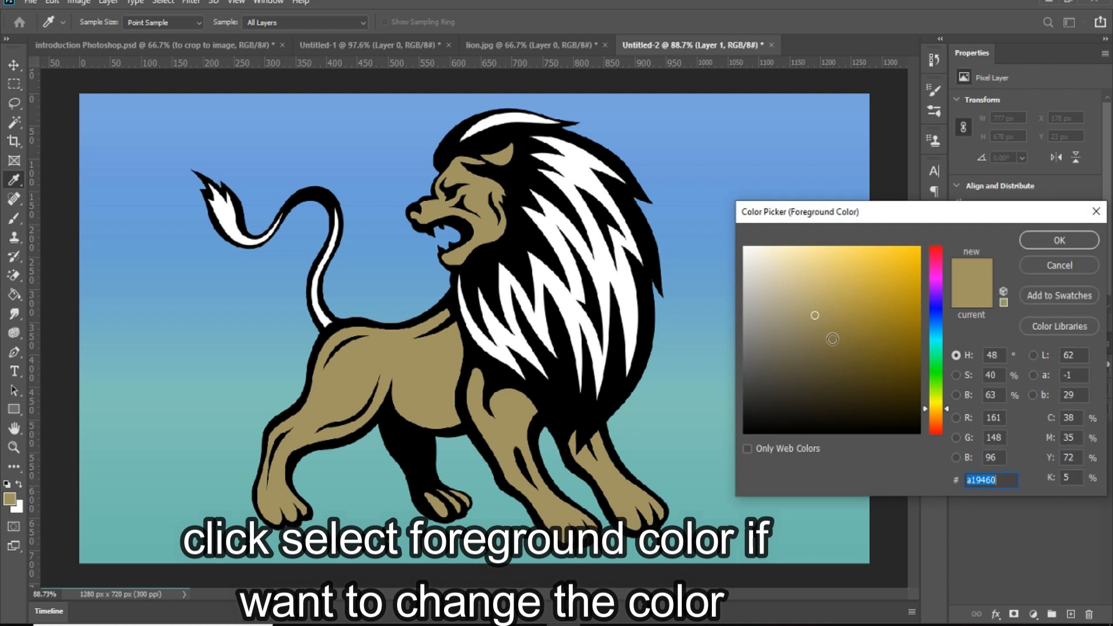
click(857, 342)
click(858, 351)
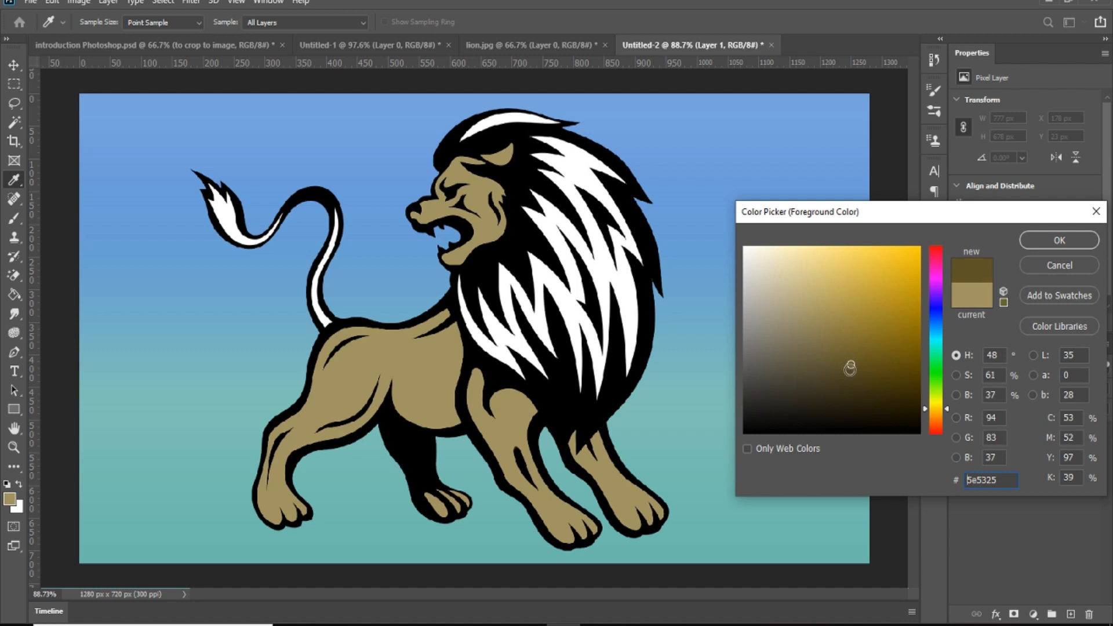
drag(850, 368, 807, 373)
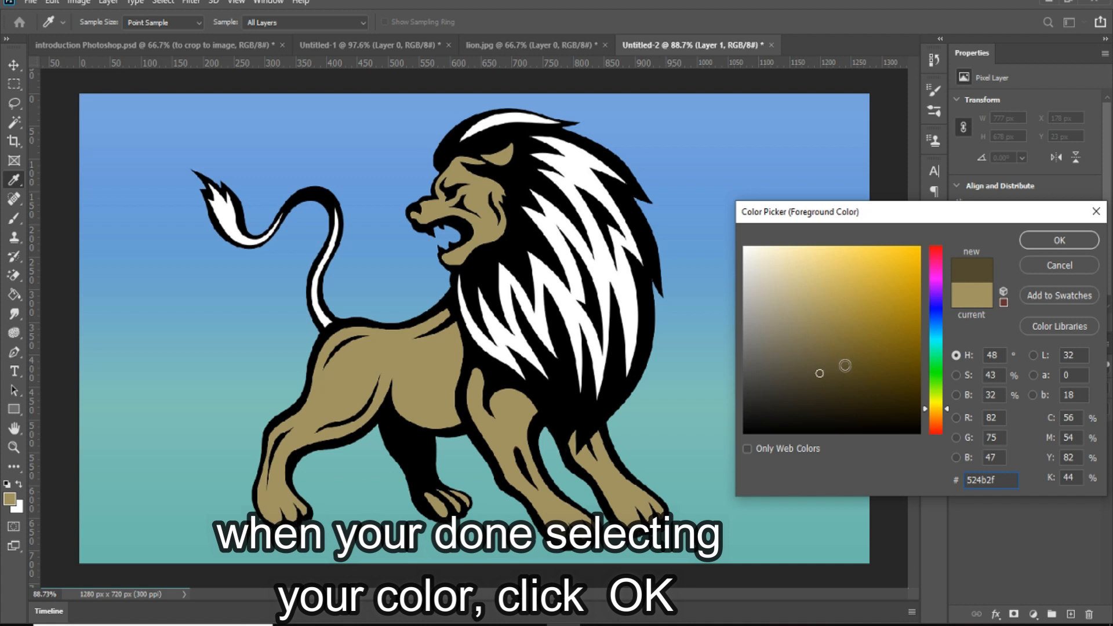
click(842, 357)
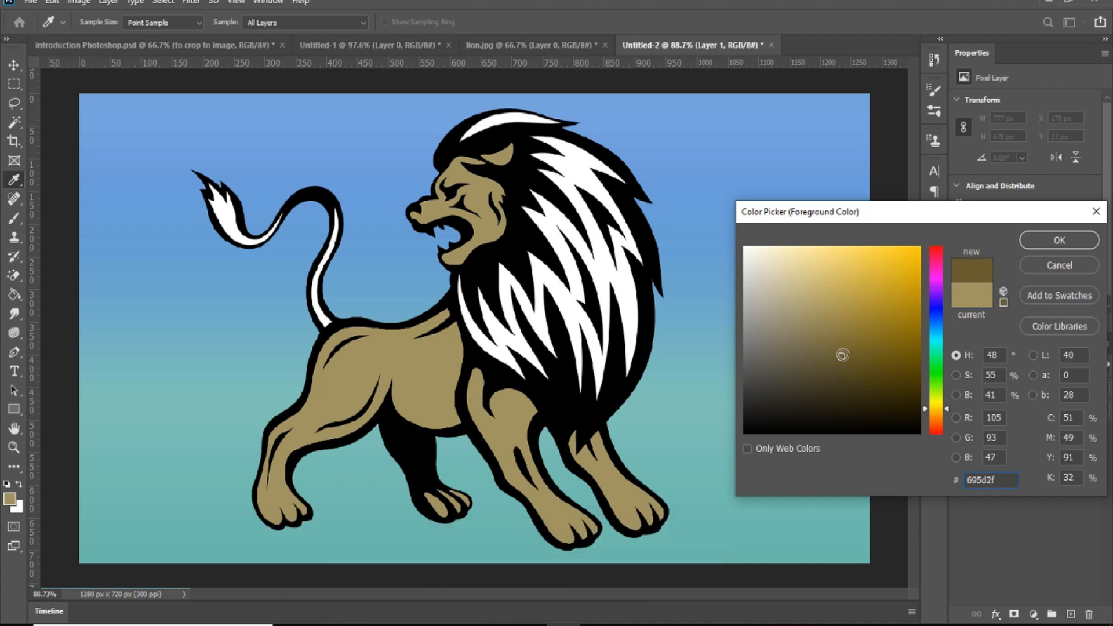
key(b)
click(1050, 242)
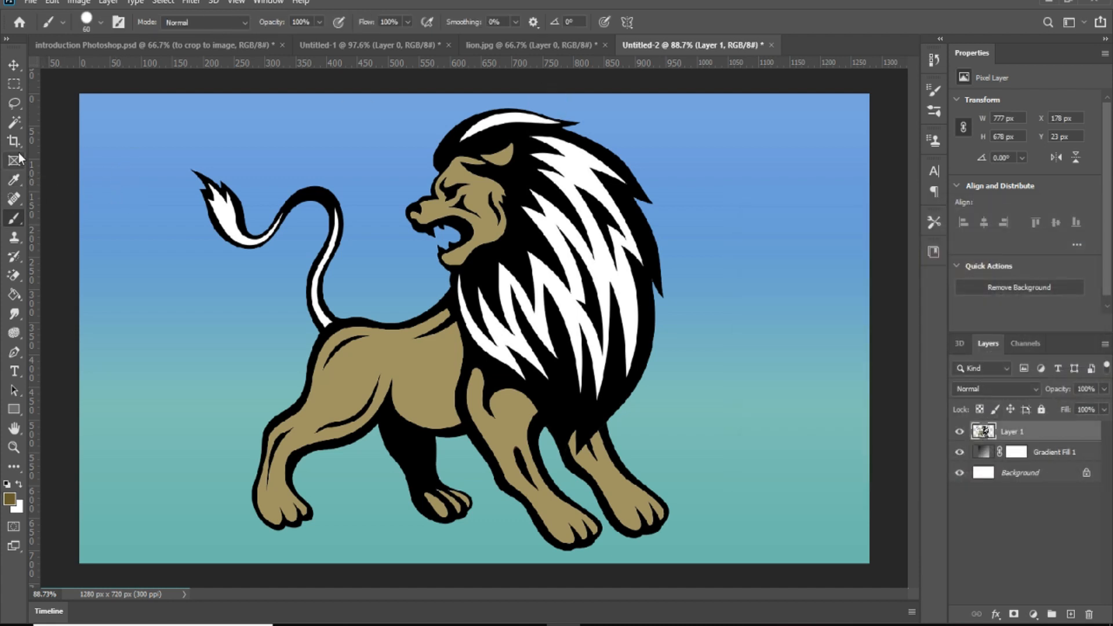
Step: Select the white strands of the lion's mane with the Magic Wand, paint them olive brown with the Brush tool and clear the selection
click(14, 122)
click(582, 285)
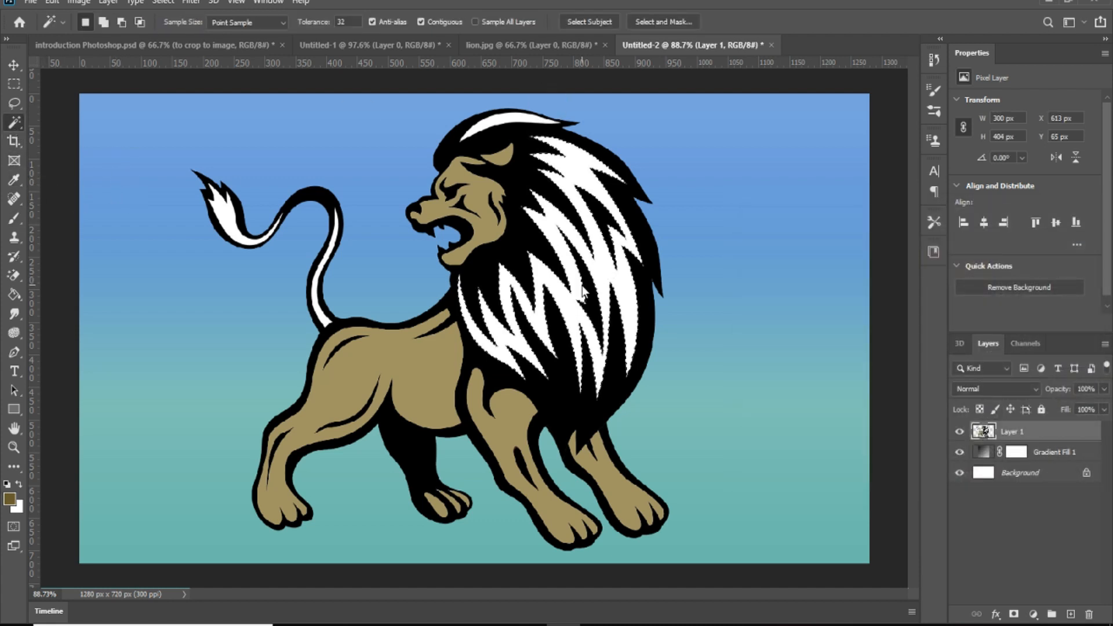
click(14, 181)
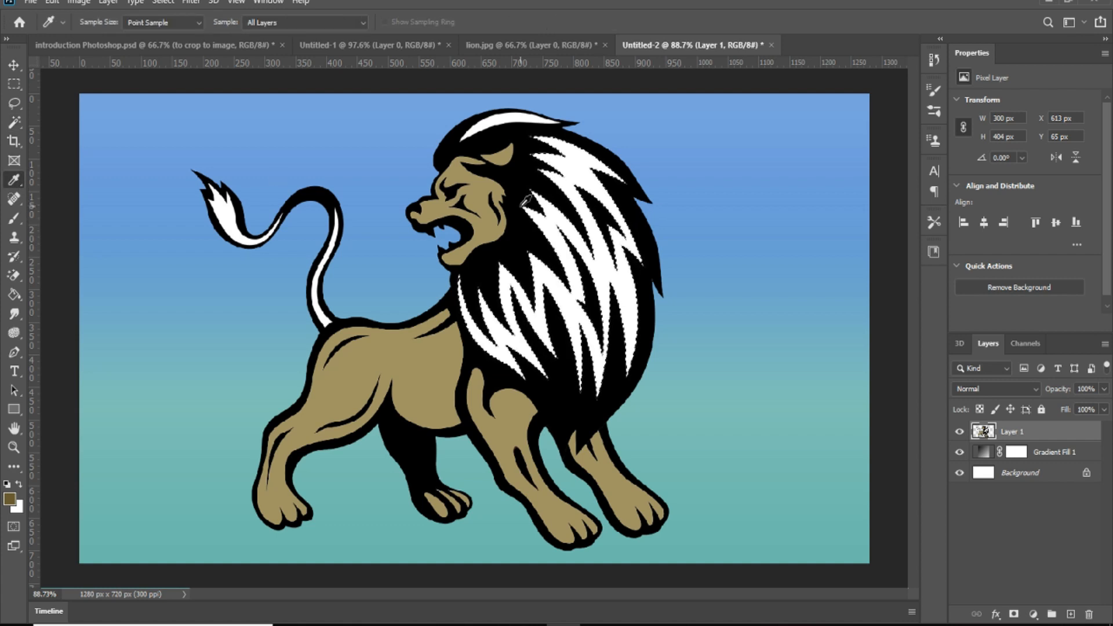
click(20, 220)
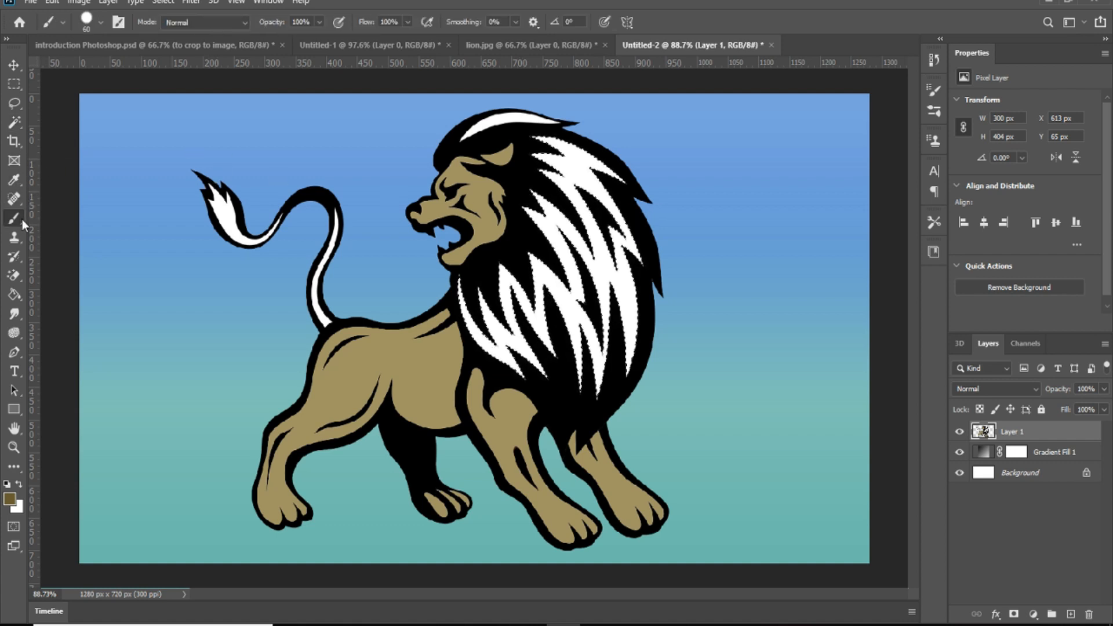
mouse_move(527, 194)
mouse_down()
mouse_move(579, 295)
mouse_move(586, 365)
mouse_move(565, 324)
mouse_move(522, 290)
mouse_move(467, 306)
mouse_move(456, 284)
mouse_move(533, 400)
mouse_move(487, 301)
mouse_move(528, 380)
mouse_move(597, 336)
mouse_move(569, 187)
mouse_move(621, 361)
mouse_move(586, 174)
mouse_move(629, 256)
mouse_move(534, 133)
mouse_move(615, 177)
mouse_move(551, 160)
mouse_move(603, 189)
mouse_move(476, 142)
mouse_up()
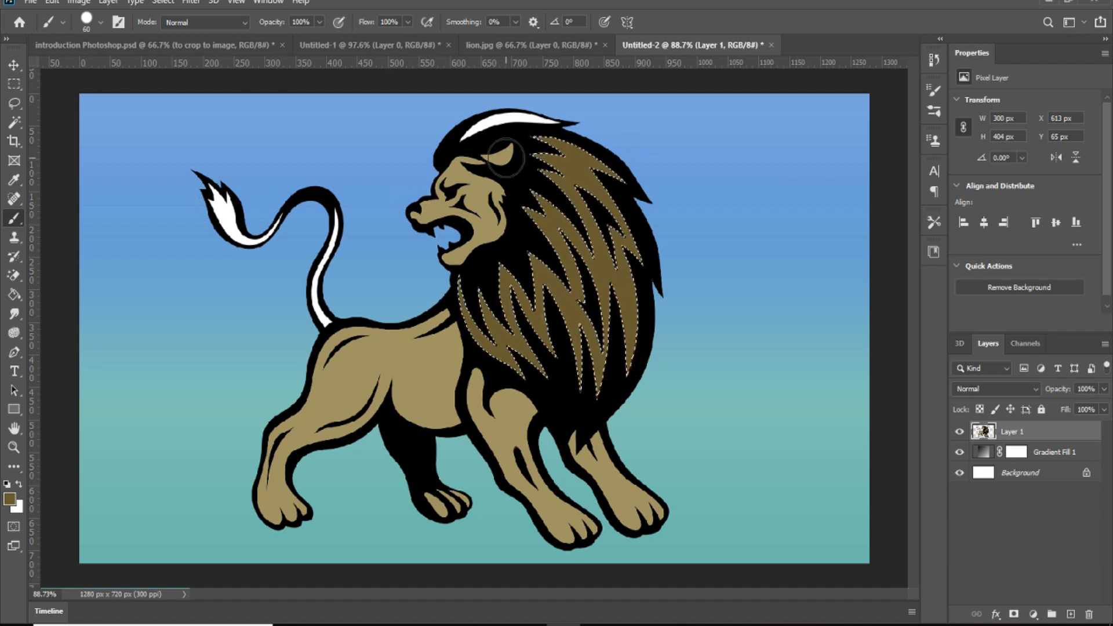
key(ctrl+d)
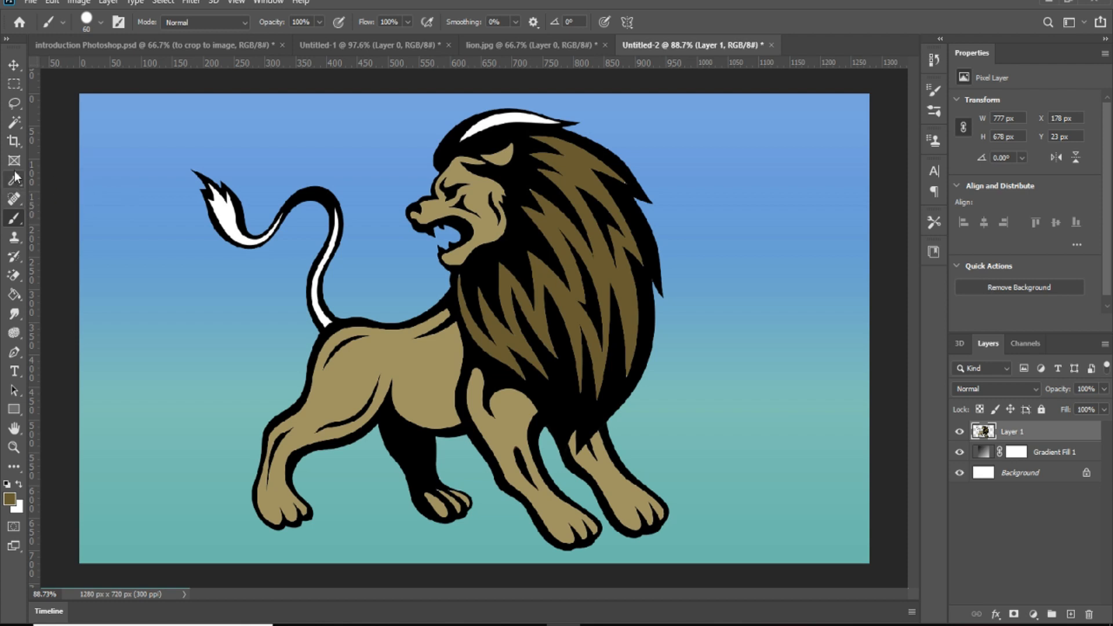
Step: Select the white tuft on top of the lion's head with the Magic Wand and paint it olive brown with the Brush tool
click(14, 121)
click(502, 119)
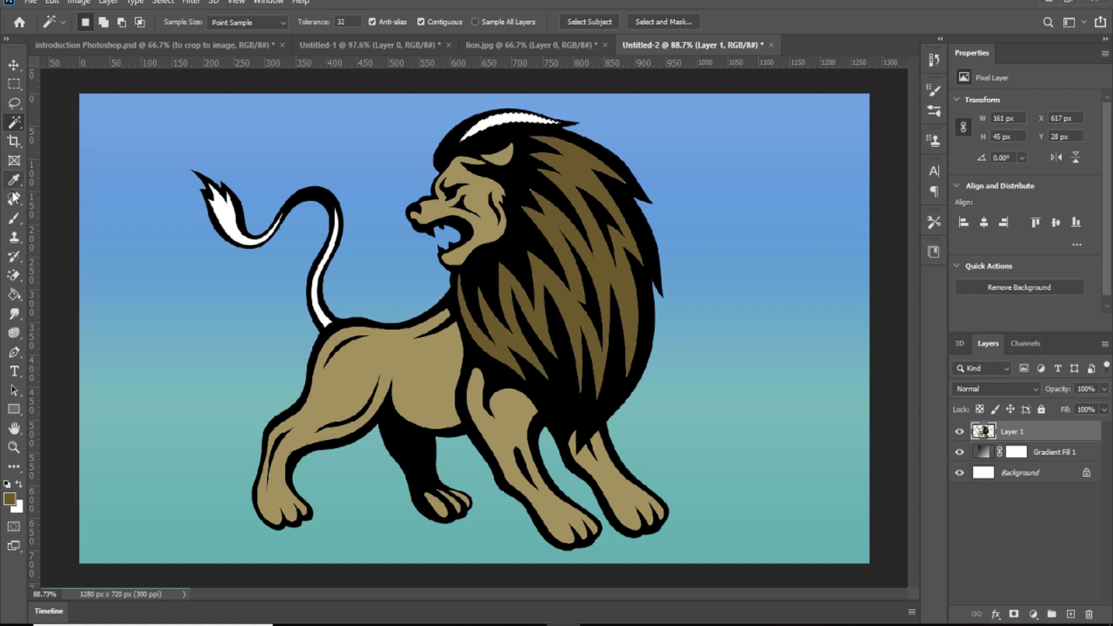
click(14, 218)
mouse_move(467, 132)
mouse_down()
mouse_move(558, 121)
mouse_move(495, 120)
mouse_move(463, 134)
mouse_move(539, 131)
mouse_up()
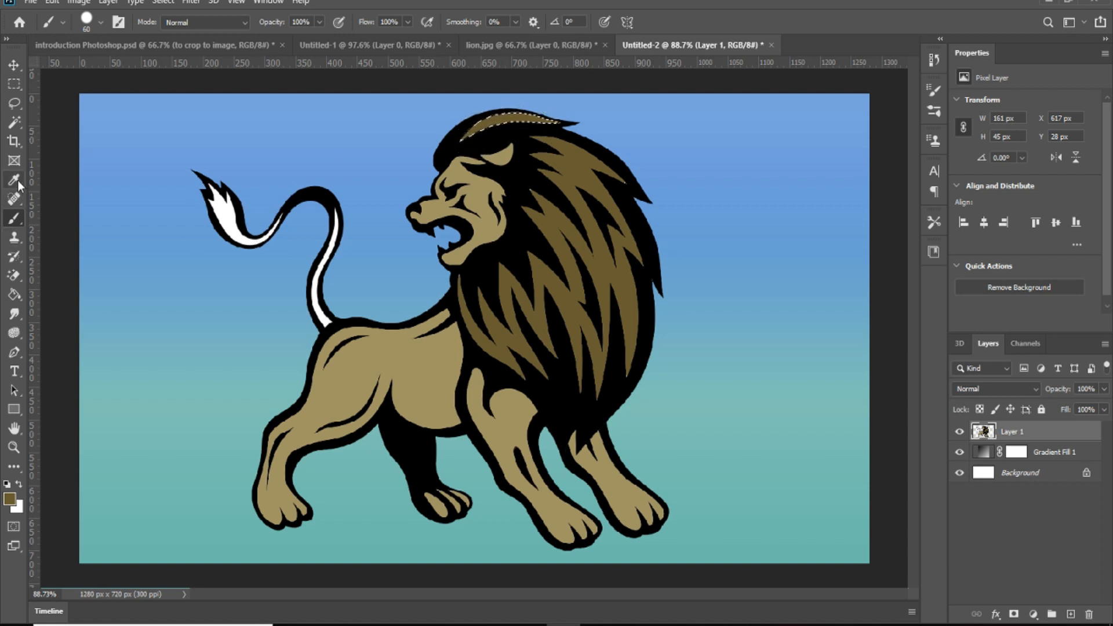
Step: Select both white areas of the lion's tail with the Magic Wand, paint them olive brown with the Brush tool and clear the selection
click(14, 122)
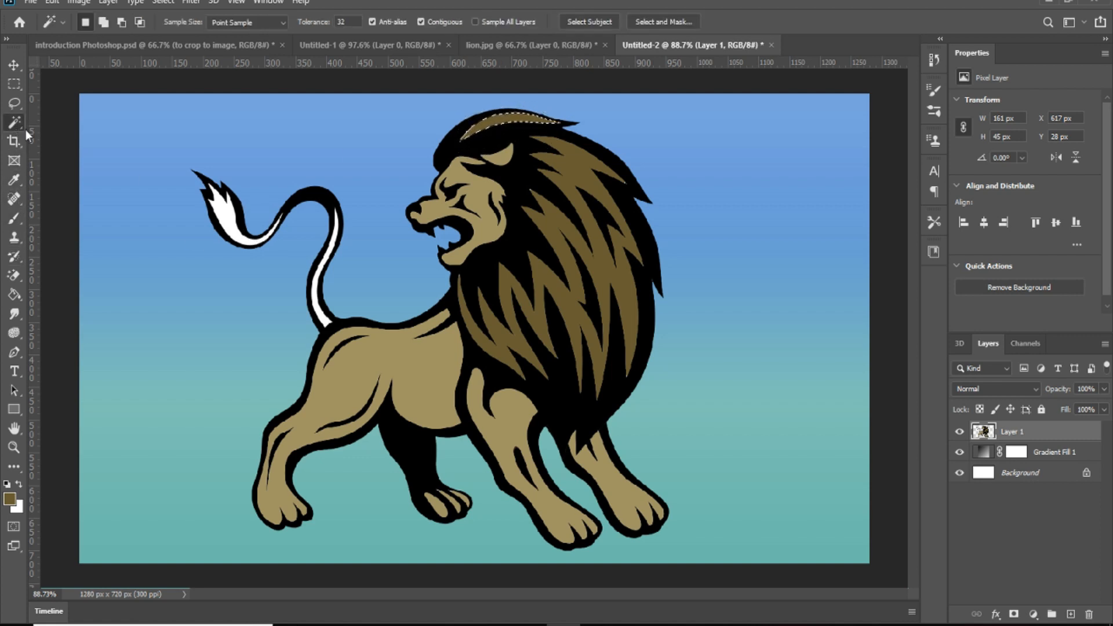
click(231, 220)
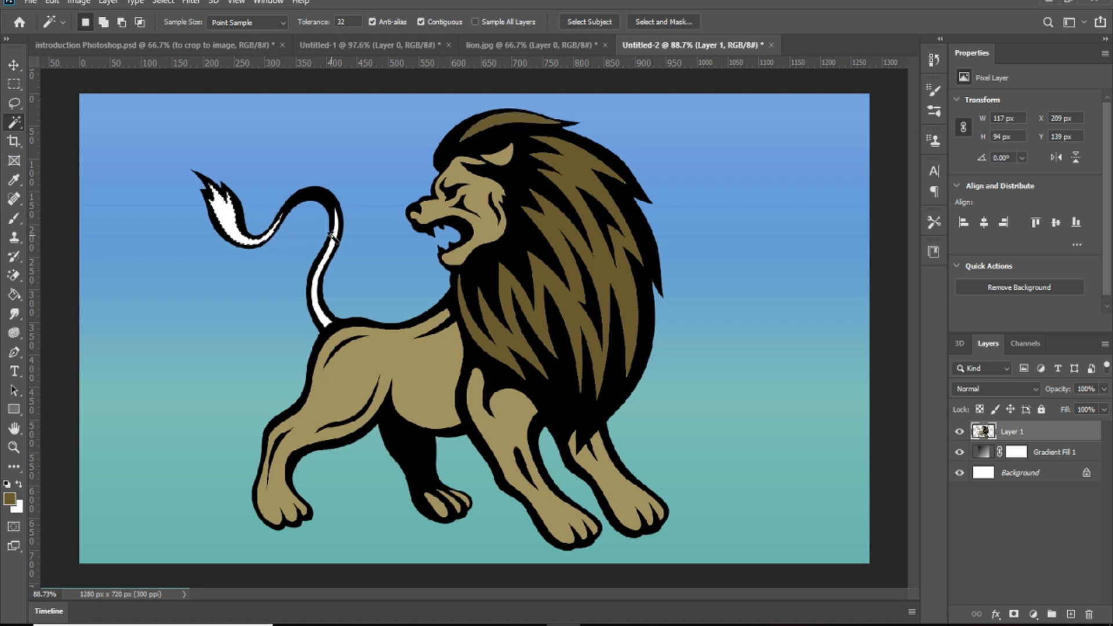
shift+click(322, 315)
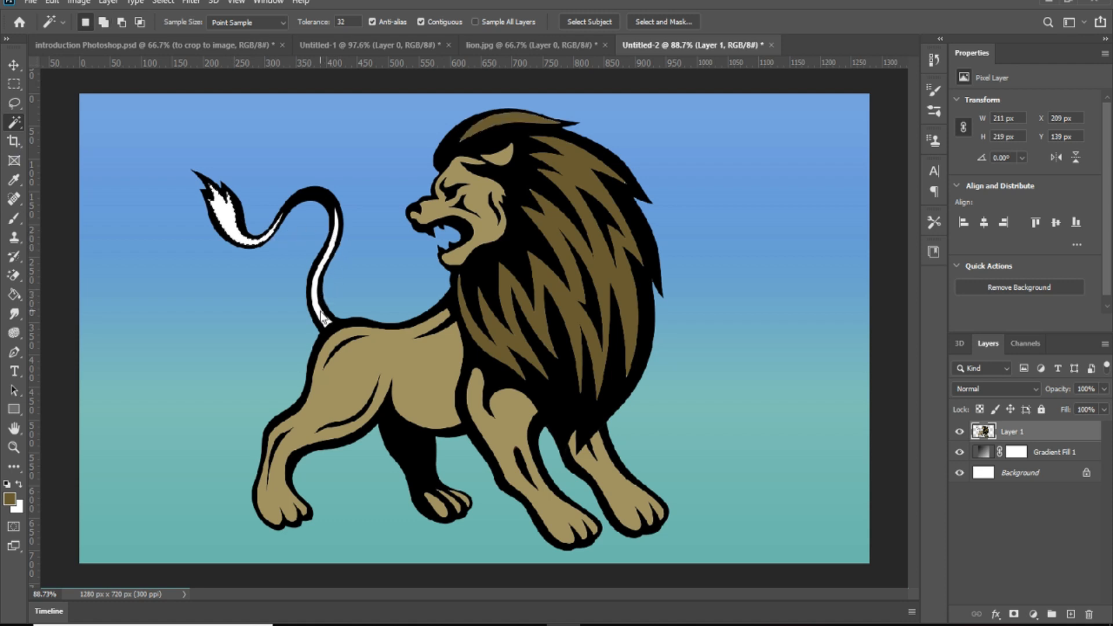
click(15, 218)
mouse_move(98, 198)
mouse_down()
mouse_move(190, 184)
mouse_move(253, 234)
mouse_move(278, 229)
mouse_move(206, 193)
mouse_move(320, 203)
mouse_move(333, 319)
mouse_move(315, 240)
mouse_up()
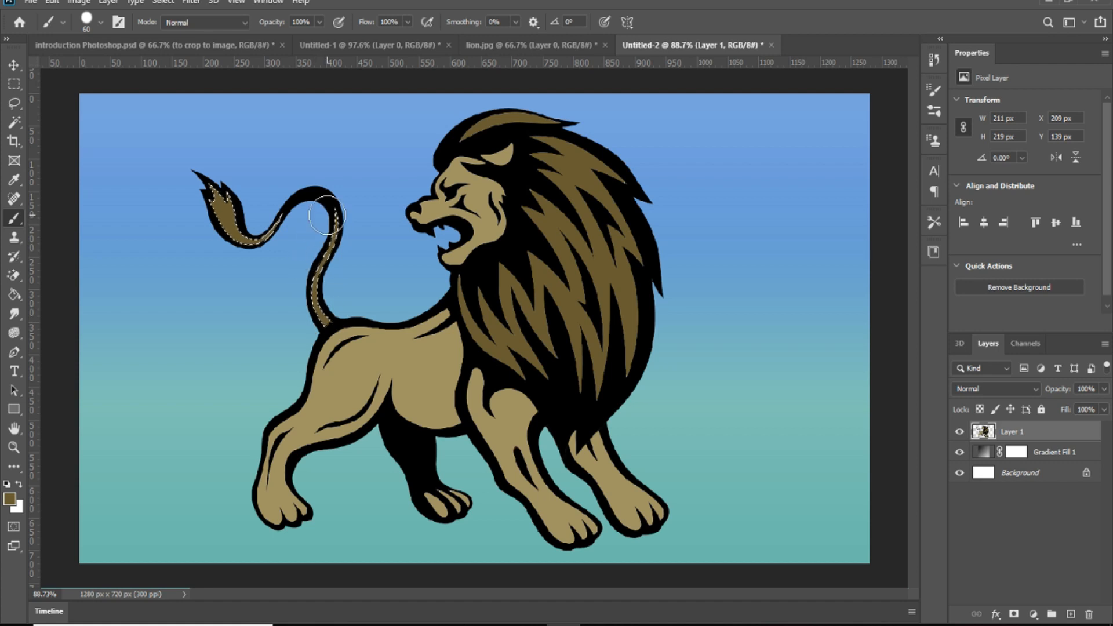
key(ctrl+d)
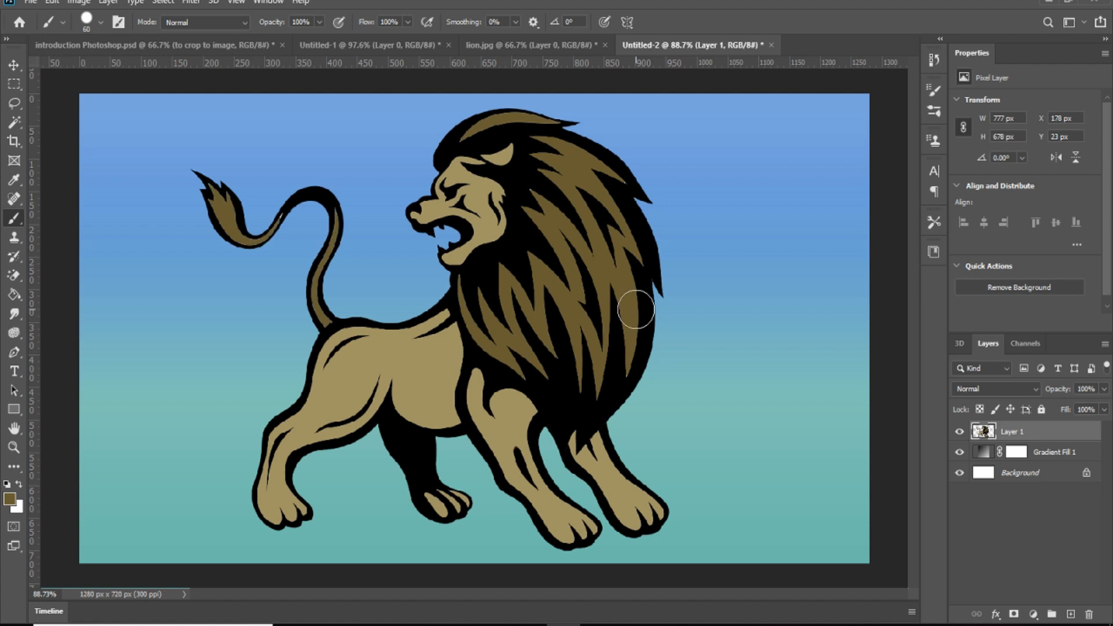
scroll(632, 355, down, 2)
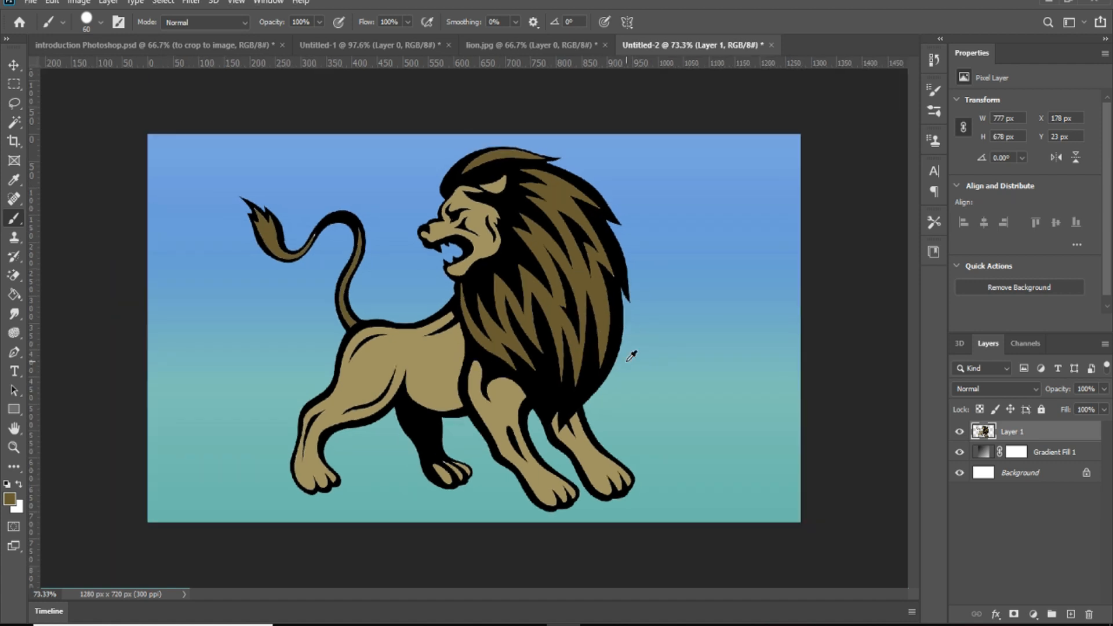
scroll(632, 355, down, 2)
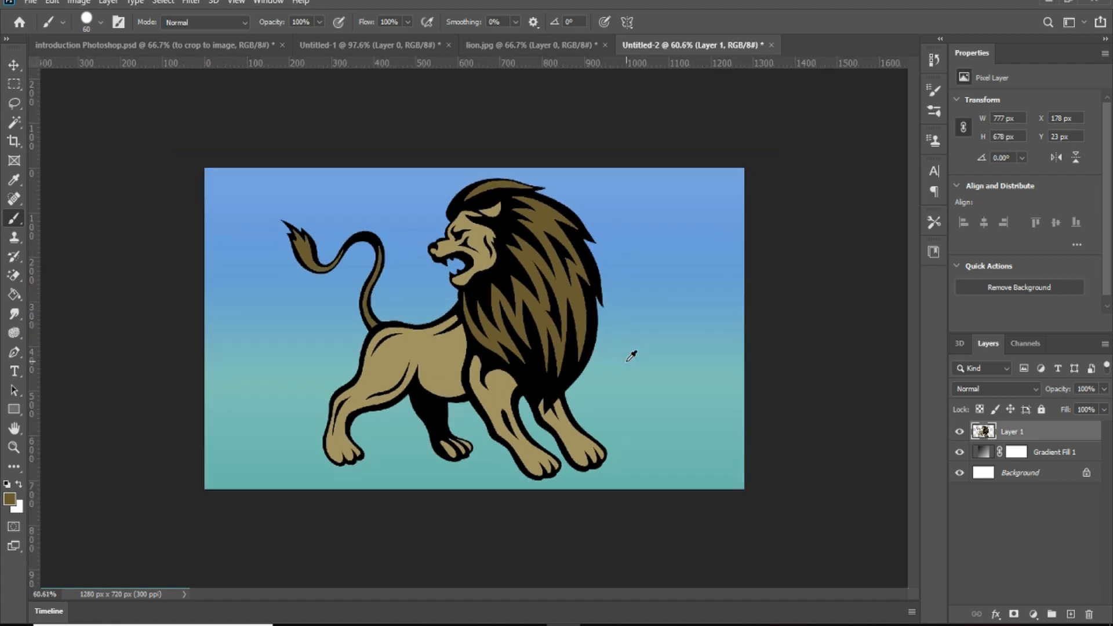
scroll(632, 355, up, 1)
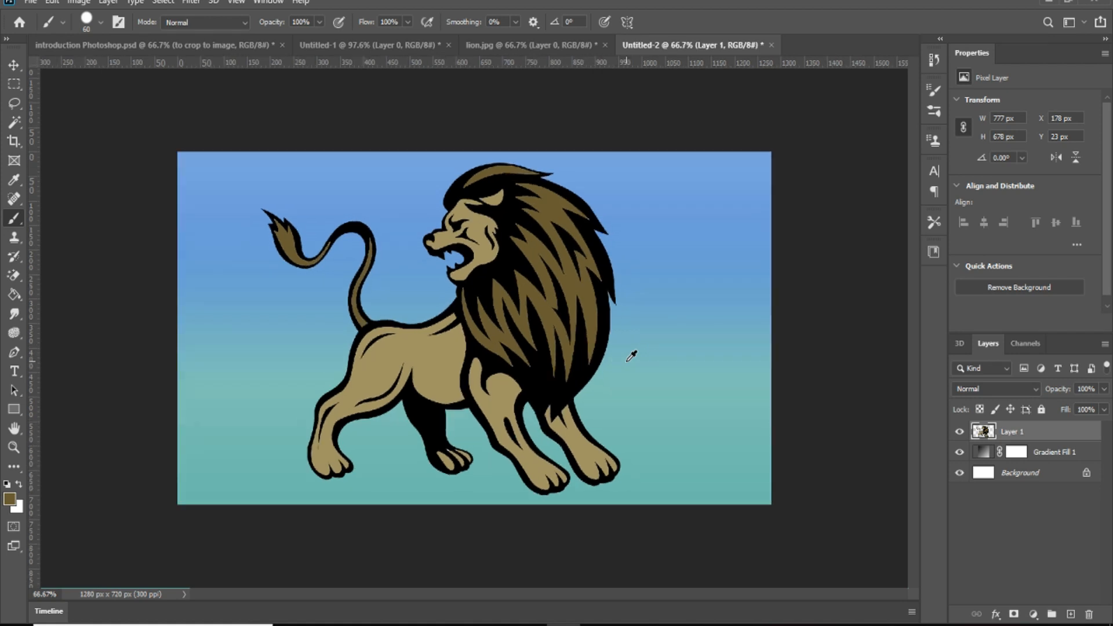
scroll(632, 355, up, 3)
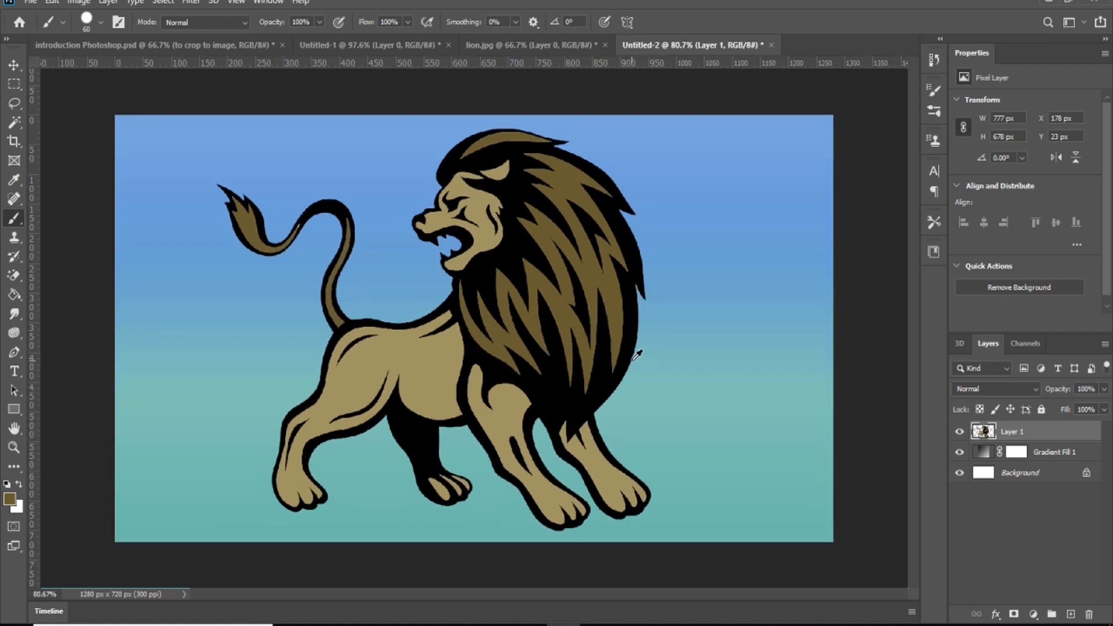
scroll(668, 363, up, 1)
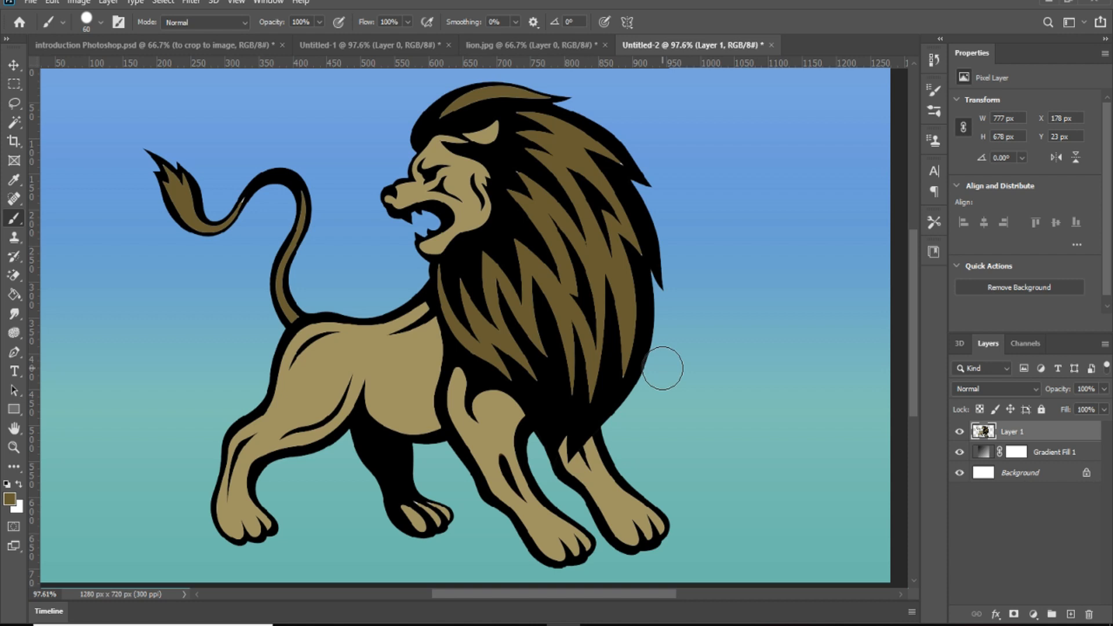
Step: Select the lion's connected black outline with the Magic Wand and set the foreground colour to a very dark brown
click(17, 124)
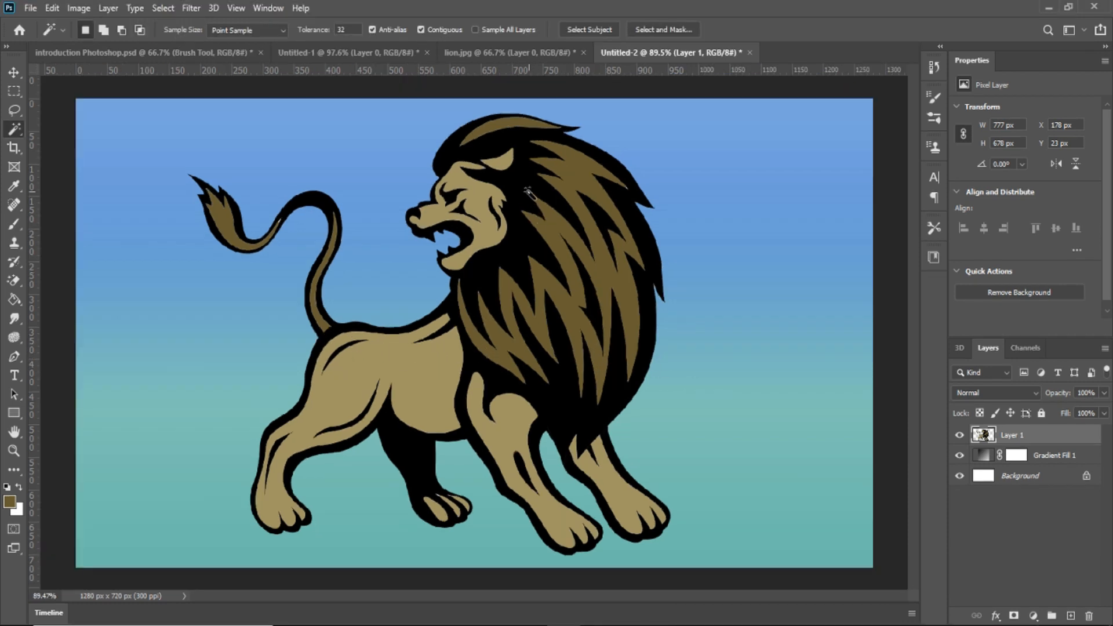
click(529, 194)
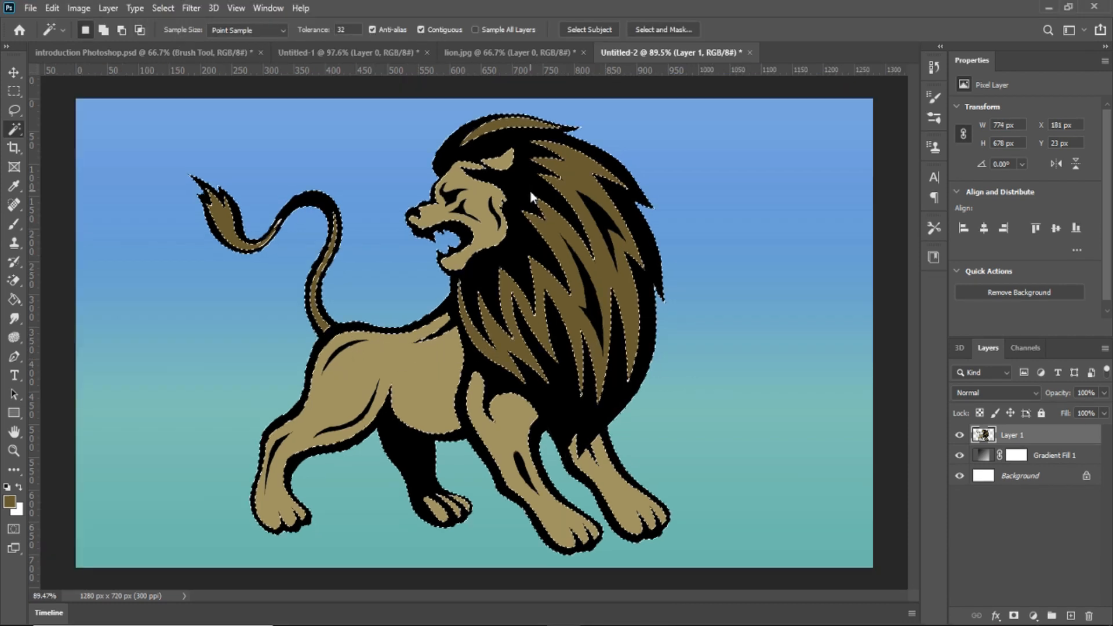
click(10, 503)
drag(893, 391, 906, 399)
click(911, 403)
click(1059, 246)
key(w)
Step: Paint the selected outline dark brown, finishing in a dark reddish brown with a size 175 brush, and clear the selection
click(14, 224)
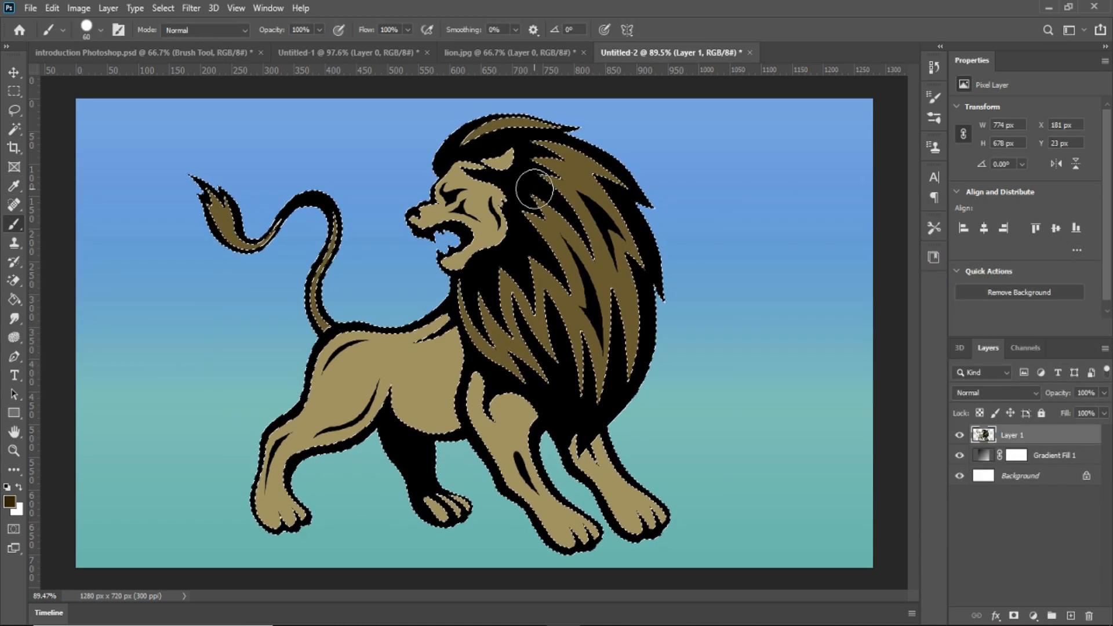
mouse_move(455, 232)
mouse_down()
mouse_move(538, 156)
mouse_move(575, 174)
mouse_move(566, 276)
mouse_move(587, 352)
mouse_move(495, 324)
mouse_move(453, 410)
mouse_move(514, 524)
mouse_move(649, 508)
mouse_move(541, 463)
mouse_move(406, 490)
mouse_move(265, 438)
mouse_move(304, 450)
mouse_move(280, 177)
mouse_move(185, 179)
mouse_up()
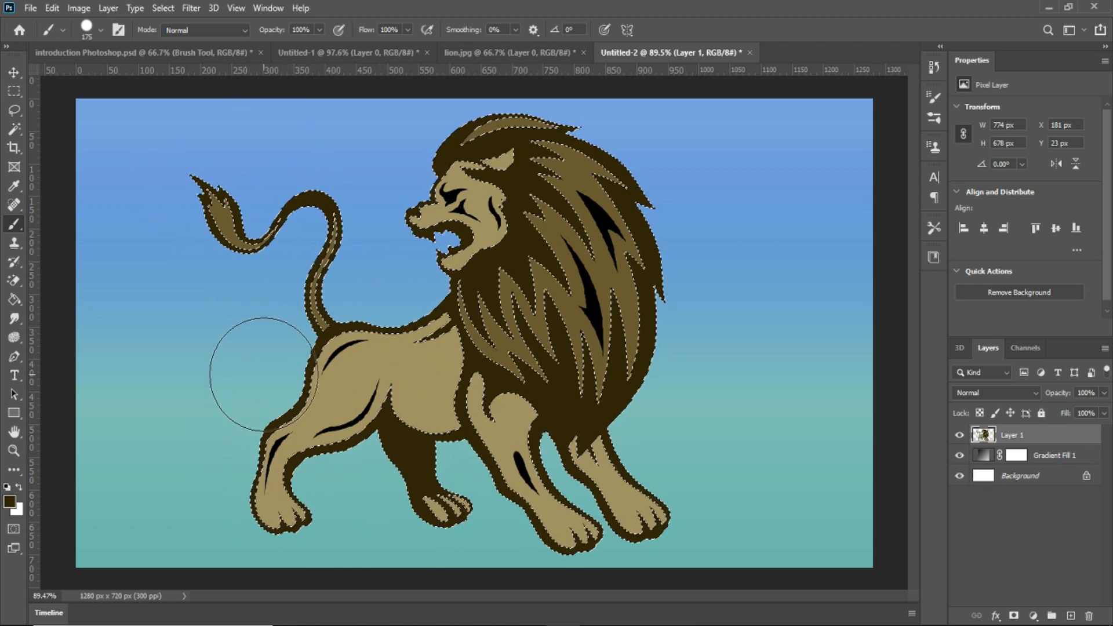
mouse_move(603, 174)
mouse_down()
mouse_move(520, 206)
mouse_move(627, 244)
mouse_move(510, 360)
mouse_move(632, 510)
mouse_move(429, 461)
mouse_move(250, 200)
mouse_move(496, 112)
mouse_move(489, 213)
mouse_up()
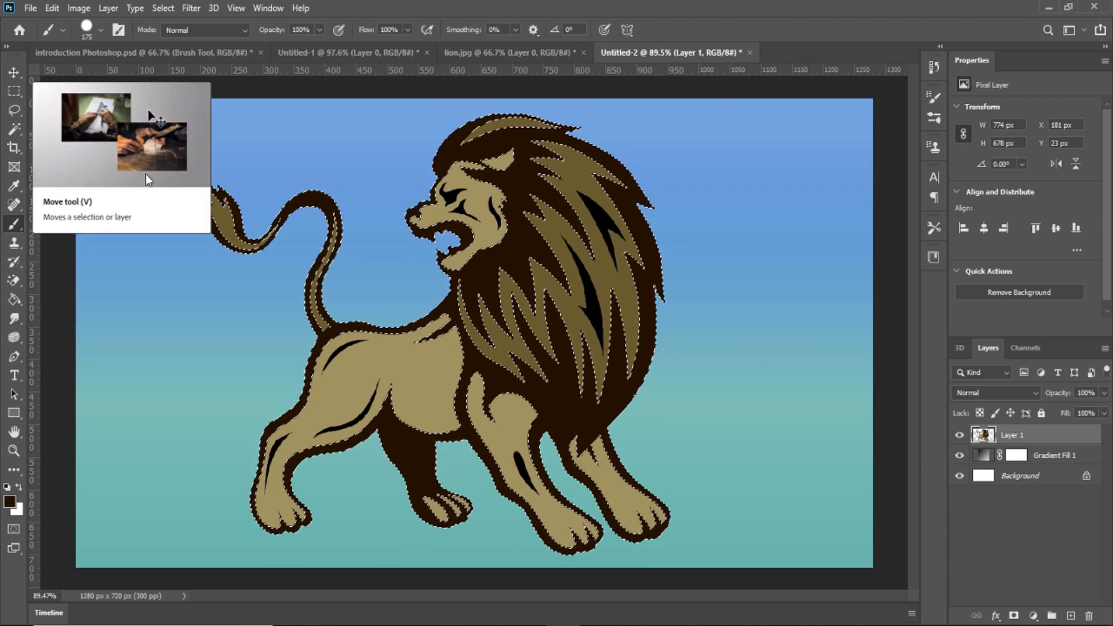
key(ctrl+d)
Step: Select the separate black streaks in the mane and front leg with the Magic Wand, paint them a near-black colour and clear the selection
key(w)
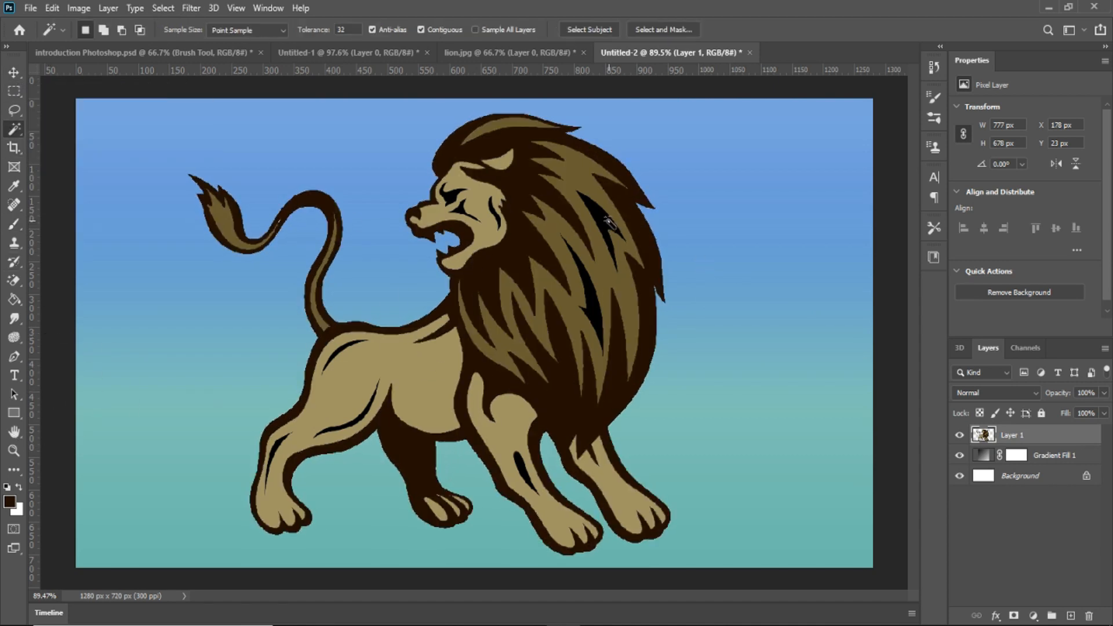
click(13, 502)
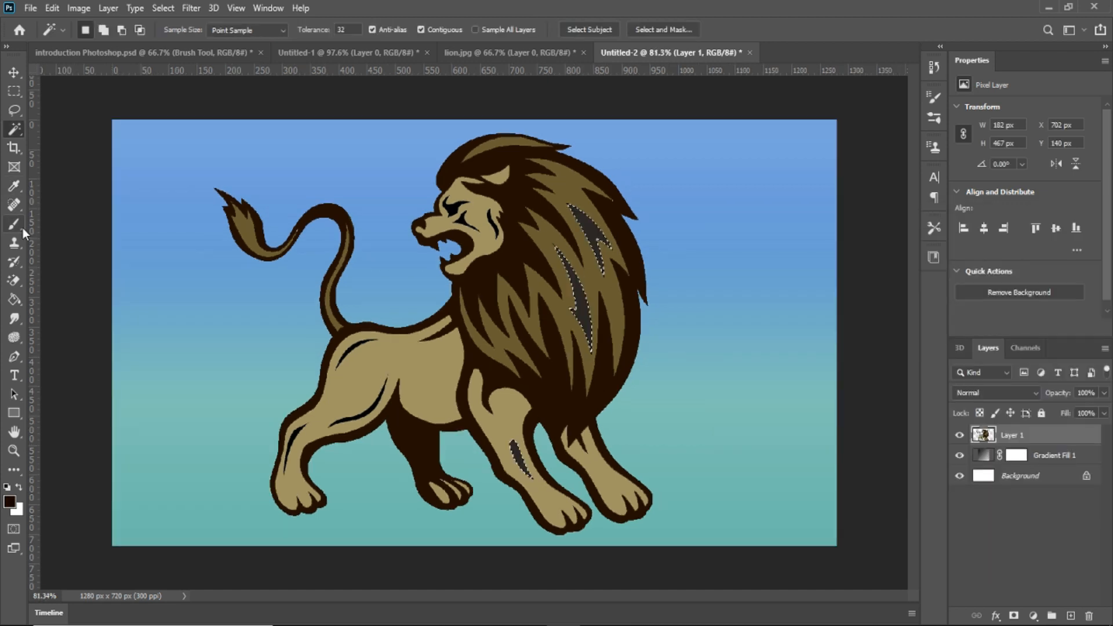
click(15, 225)
mouse_move(565, 228)
mouse_down()
mouse_move(576, 303)
mouse_move(530, 458)
mouse_up()
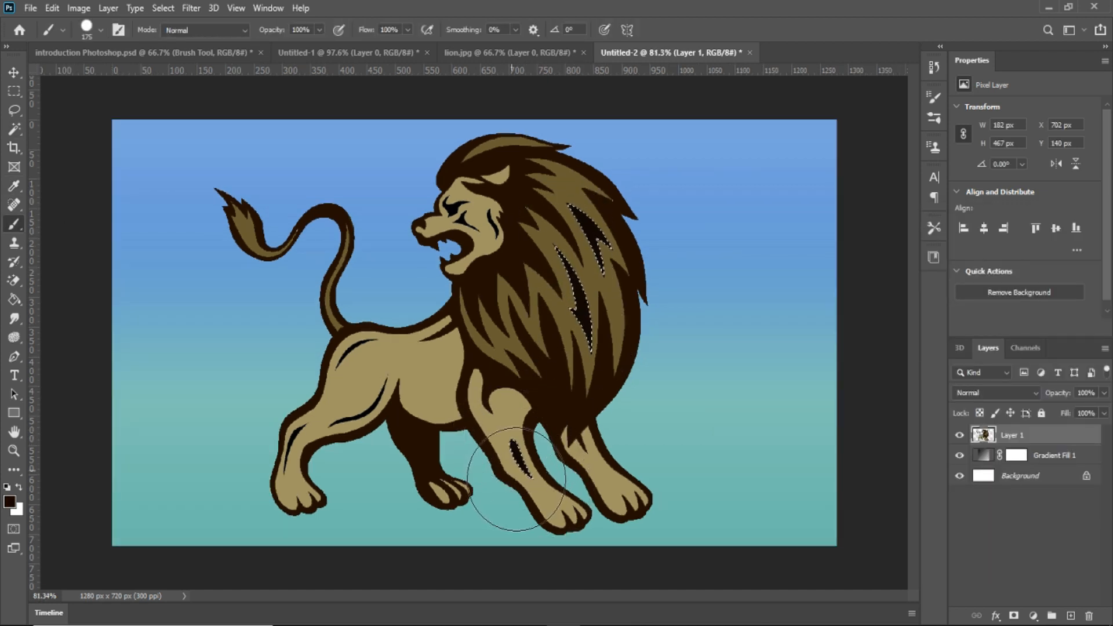
key(ctrl+d)
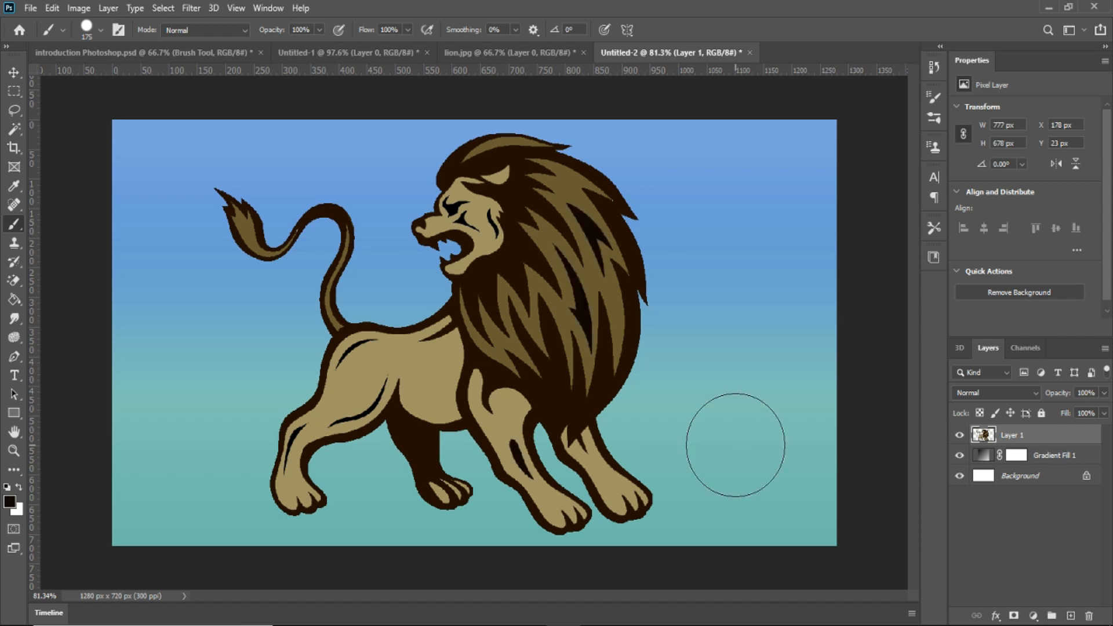